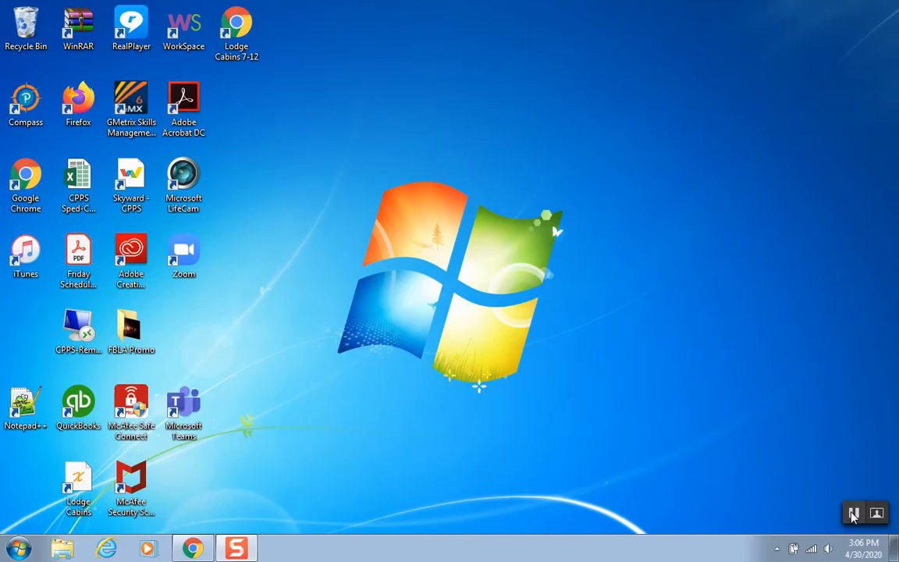
Open the instructor's class folder within CP High School > Classes on the Shared (S:) drive
click(854, 513)
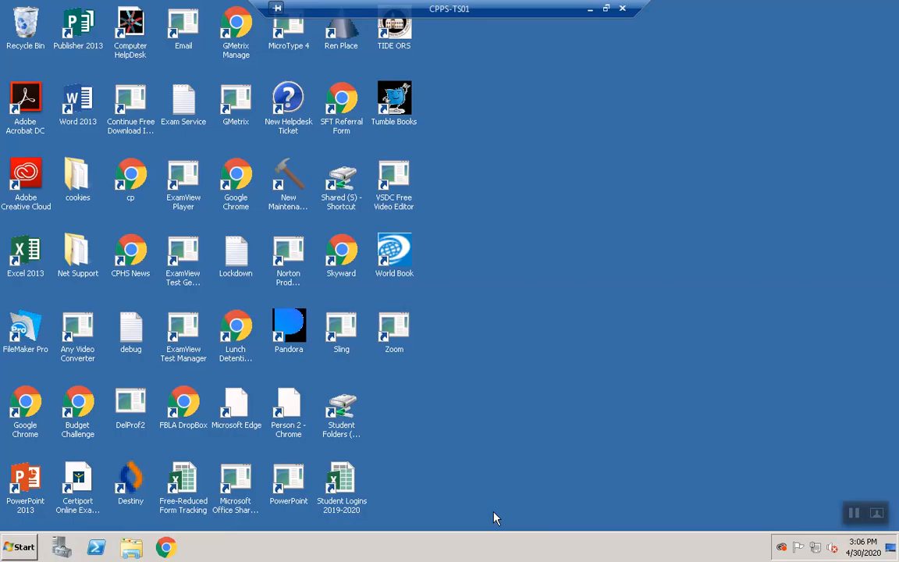
click(132, 550)
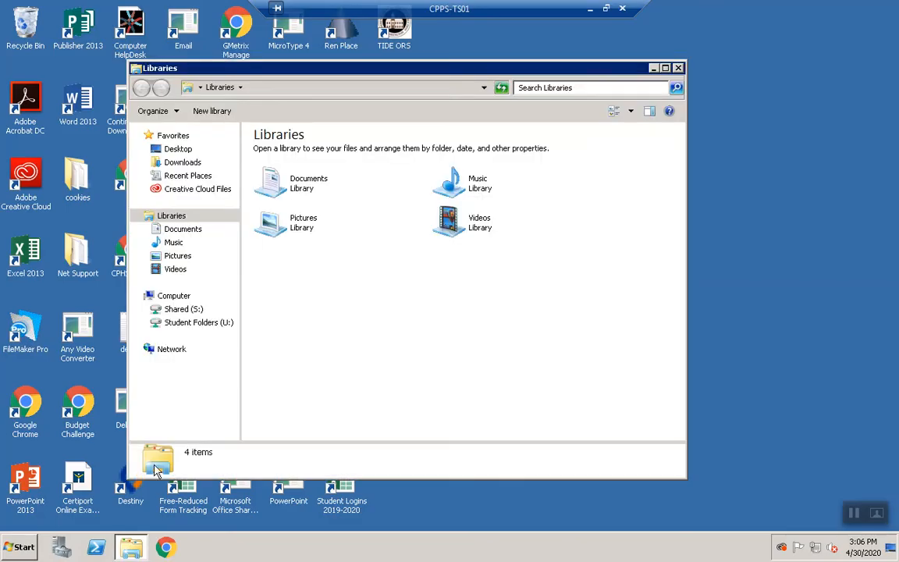
click(187, 311)
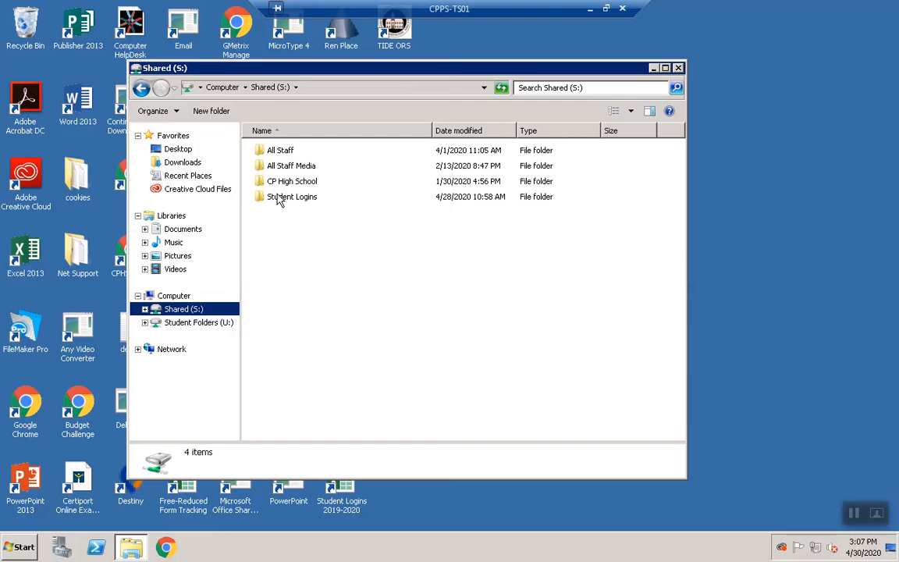
double_click(287, 183)
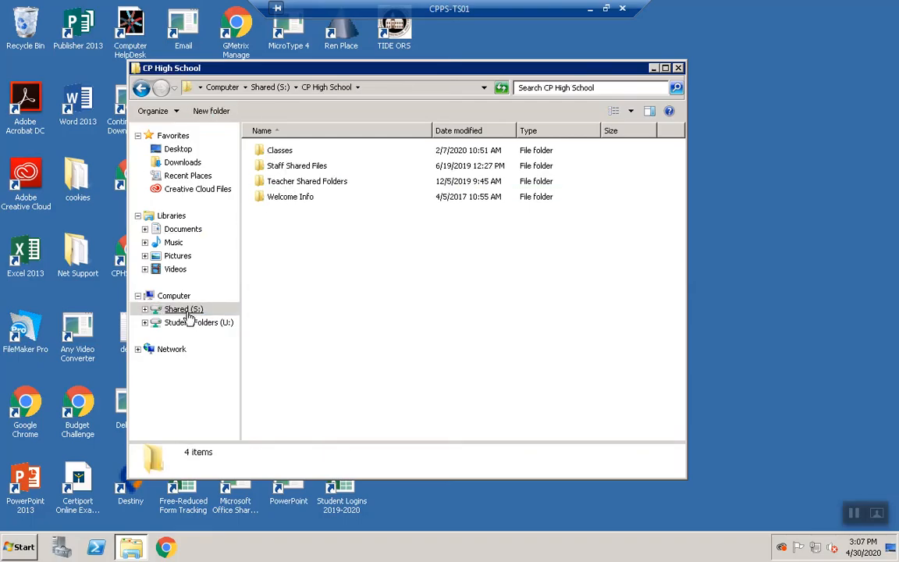
double_click(275, 155)
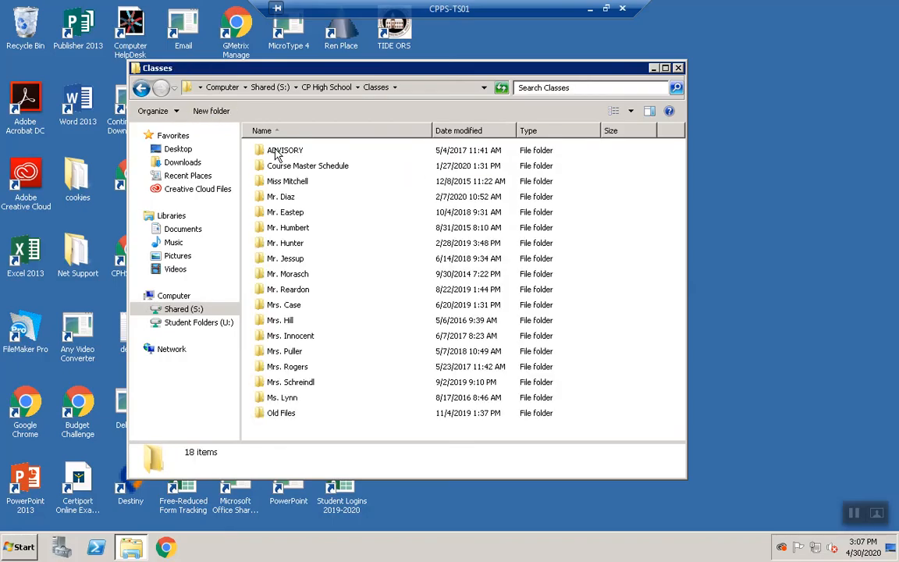
double_click(273, 290)
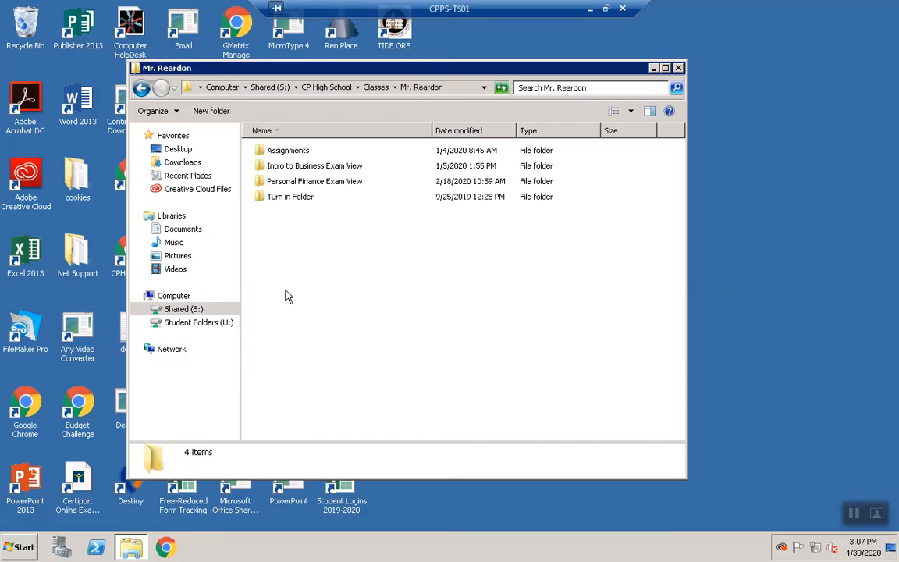
Open the Demo folder under Assignments > MS Office Applications 1-4 > Word Chapters > Word Chapter 1 - Flyers
double_click(292, 150)
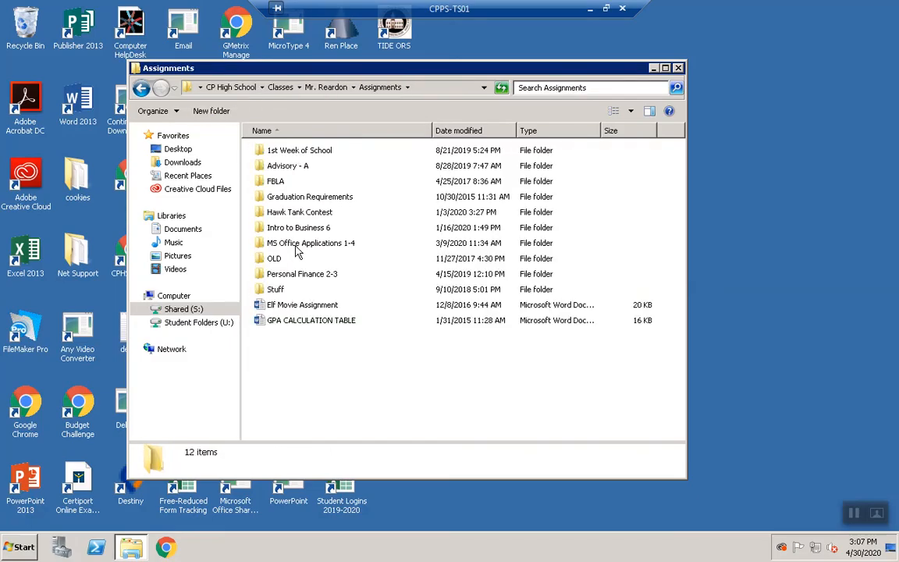
double_click(297, 245)
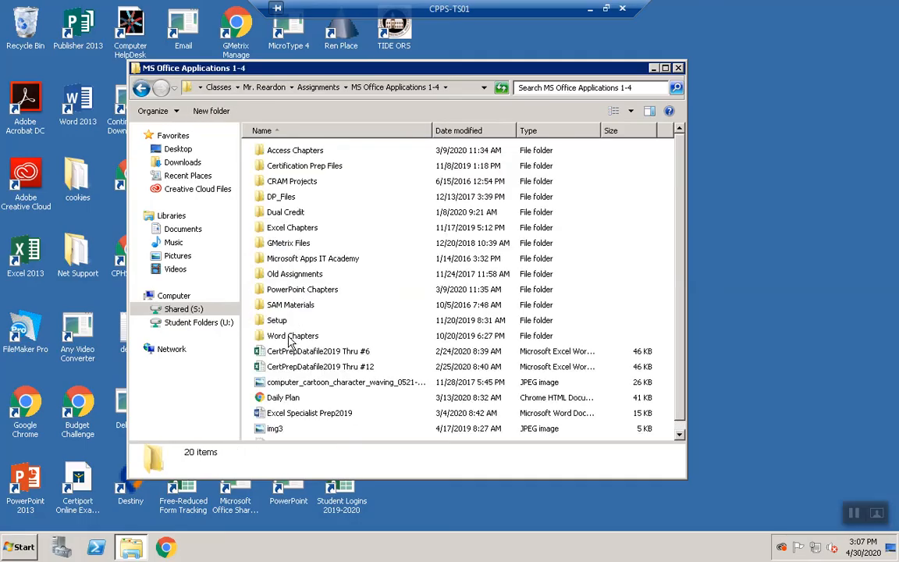
double_click(291, 338)
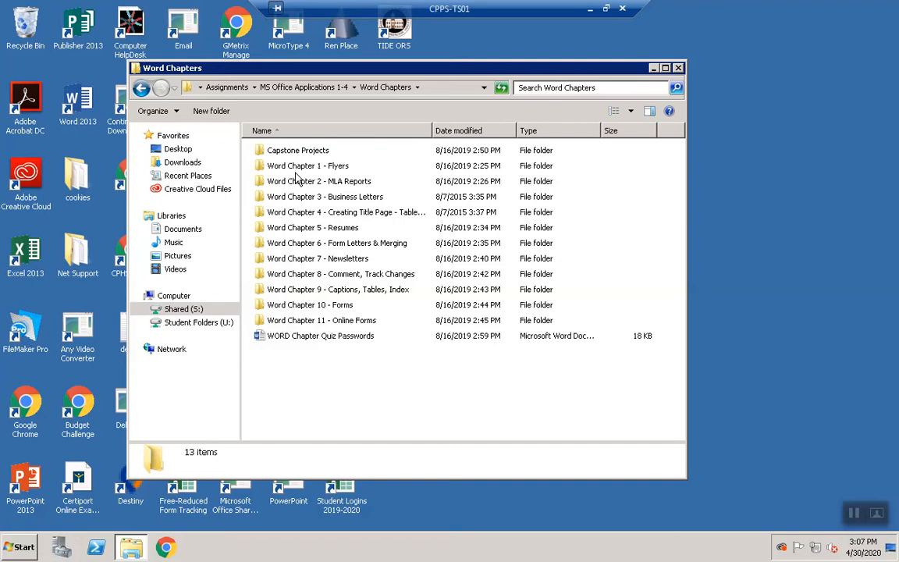
double_click(296, 167)
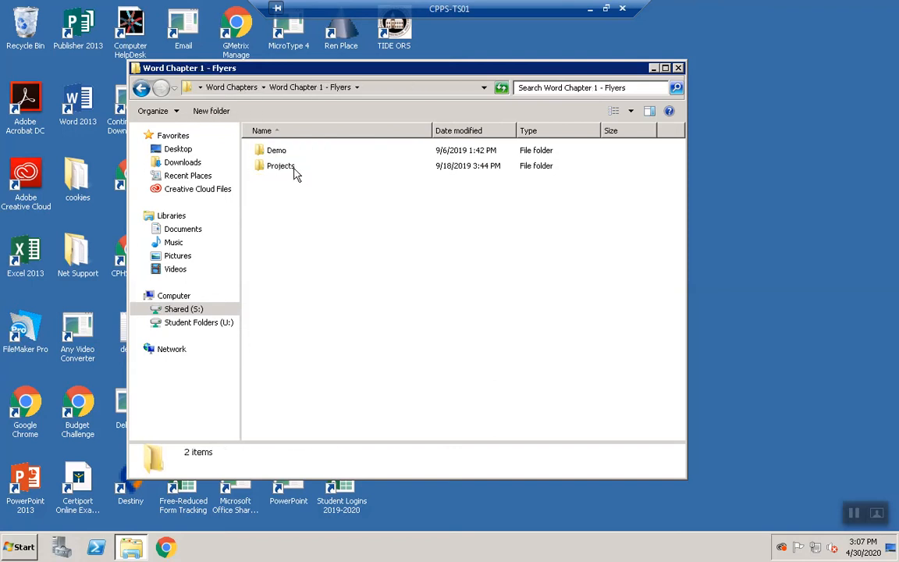
double_click(278, 150)
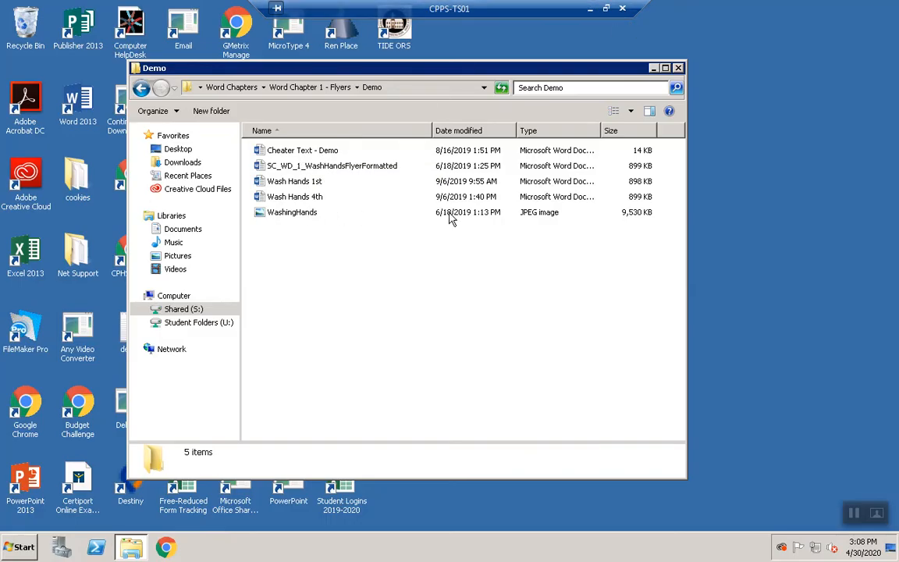
Leave the remote desktop for Word 2016 on the local computer, create a blank document and dismiss the document recovery list
click(591, 10)
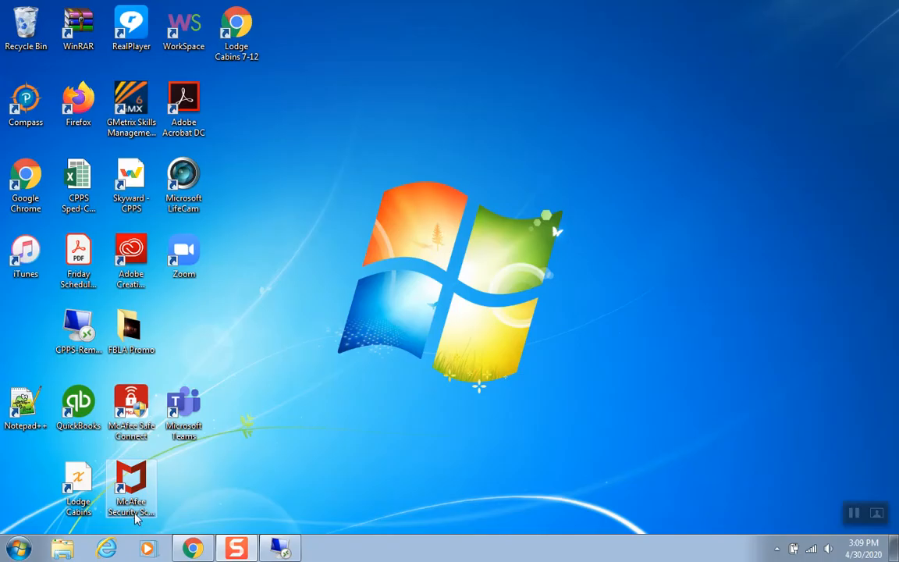
click(19, 551)
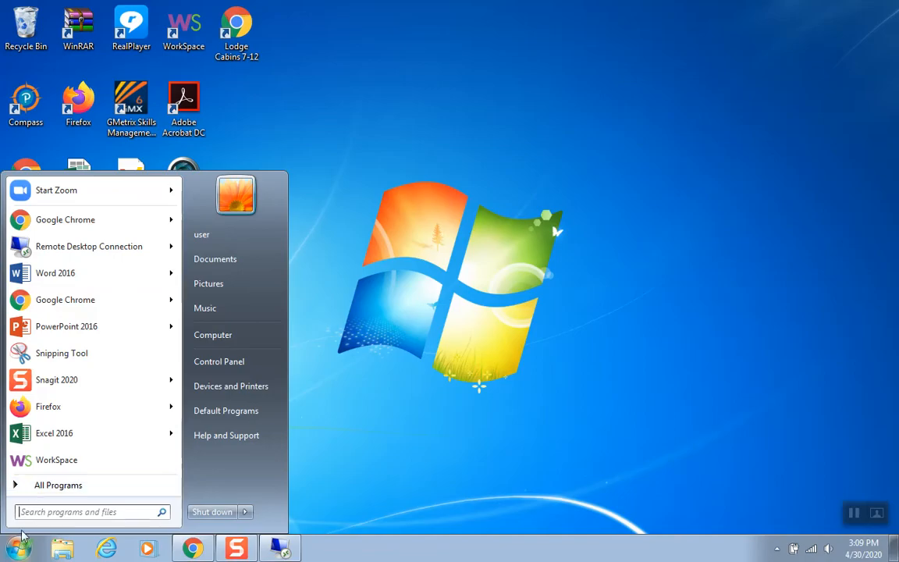
click(60, 280)
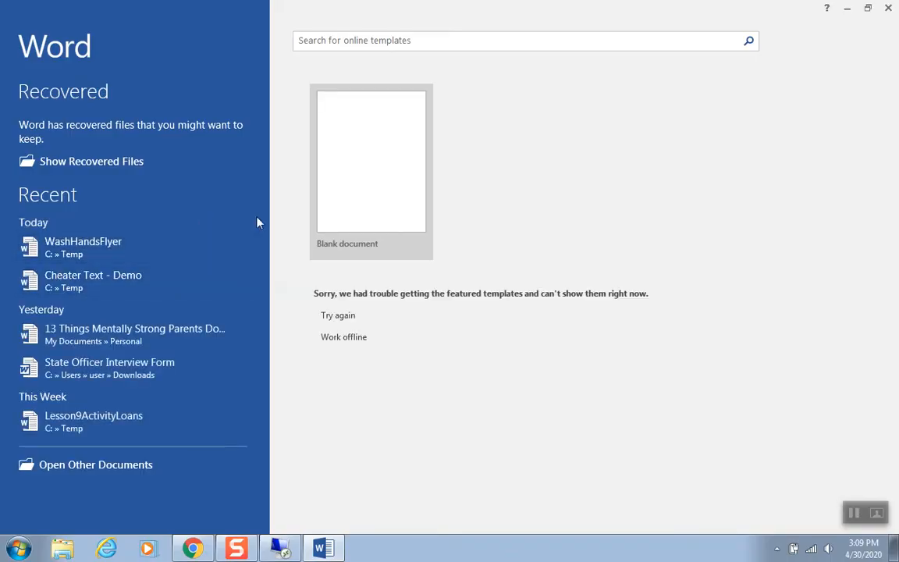
click(355, 182)
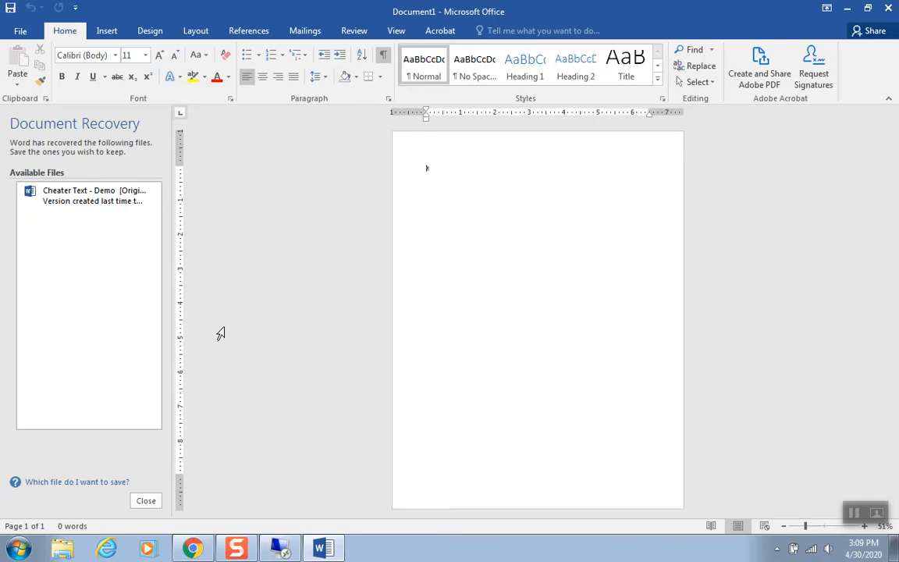
click(141, 501)
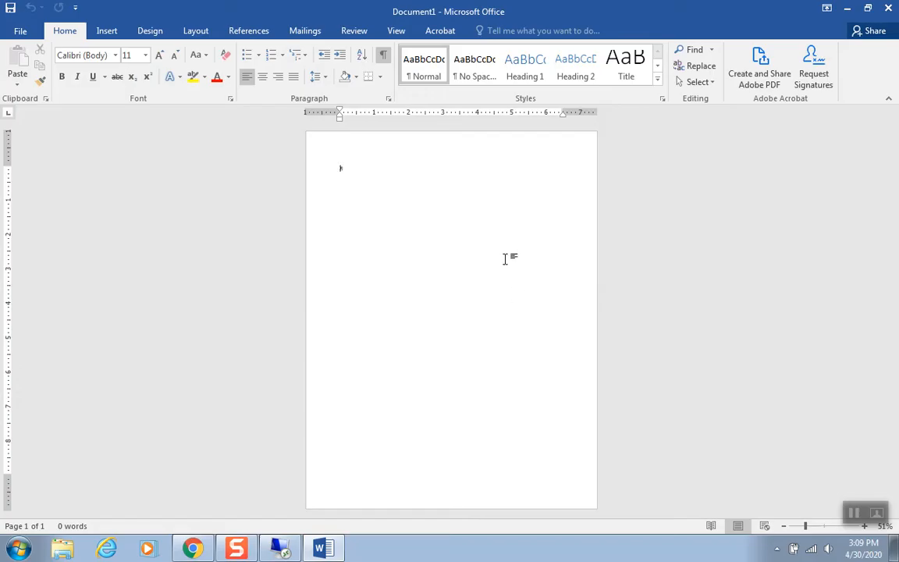
Hide the ruler and set the document zoom to 100%
click(396, 35)
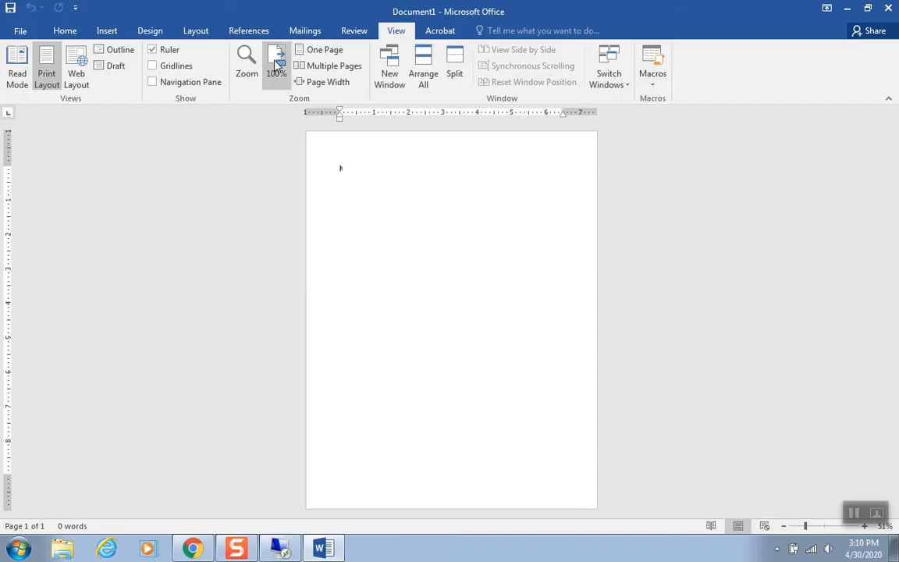
click(153, 50)
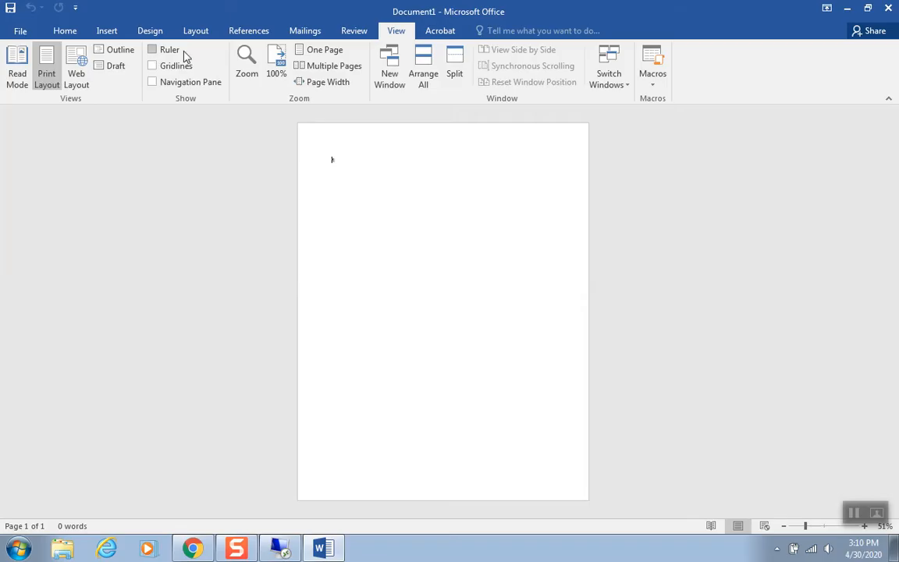
click(274, 73)
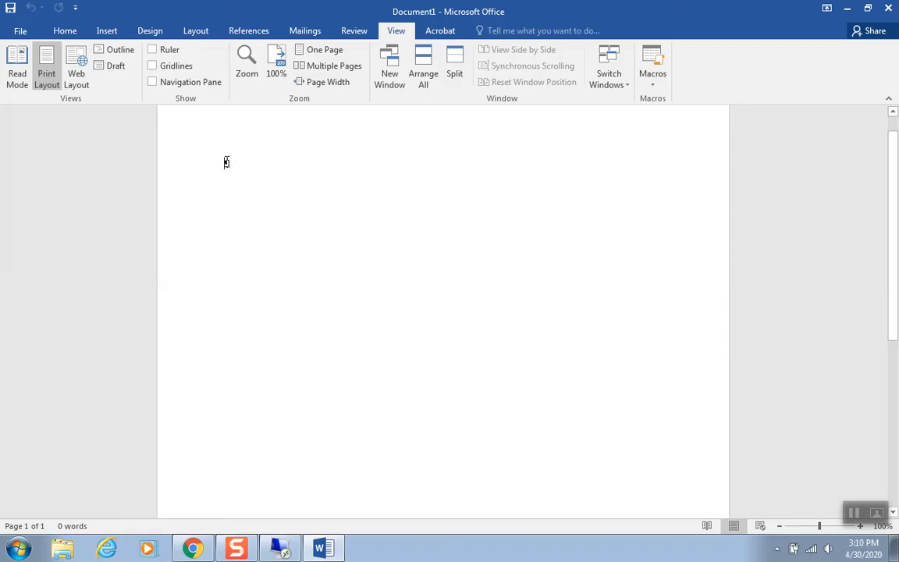
Hide the paragraph formatting marks and turn them back on
click(65, 32)
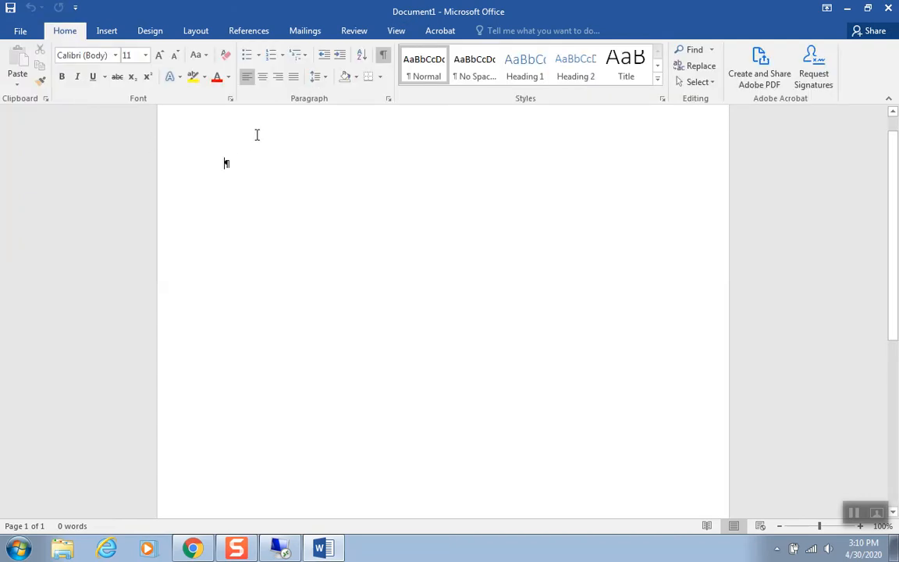
click(383, 56)
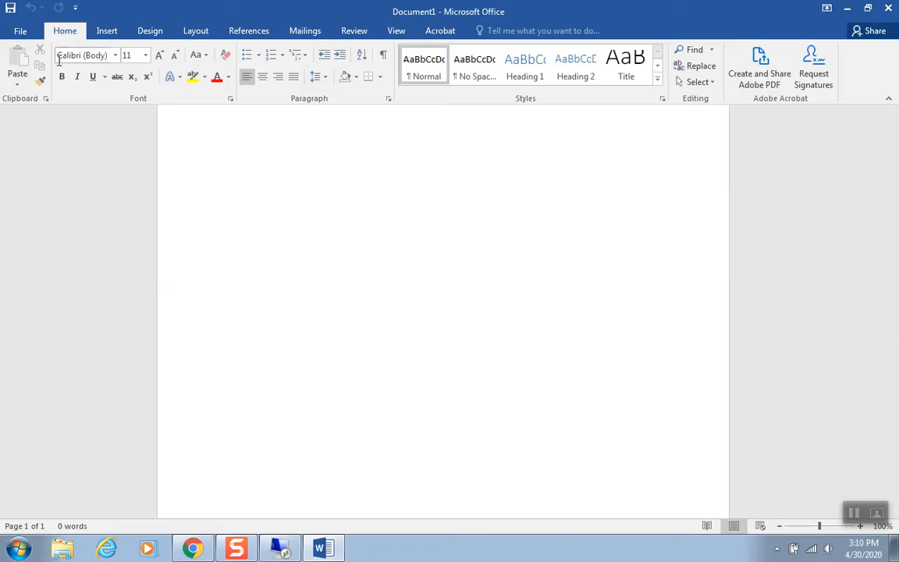
click(382, 59)
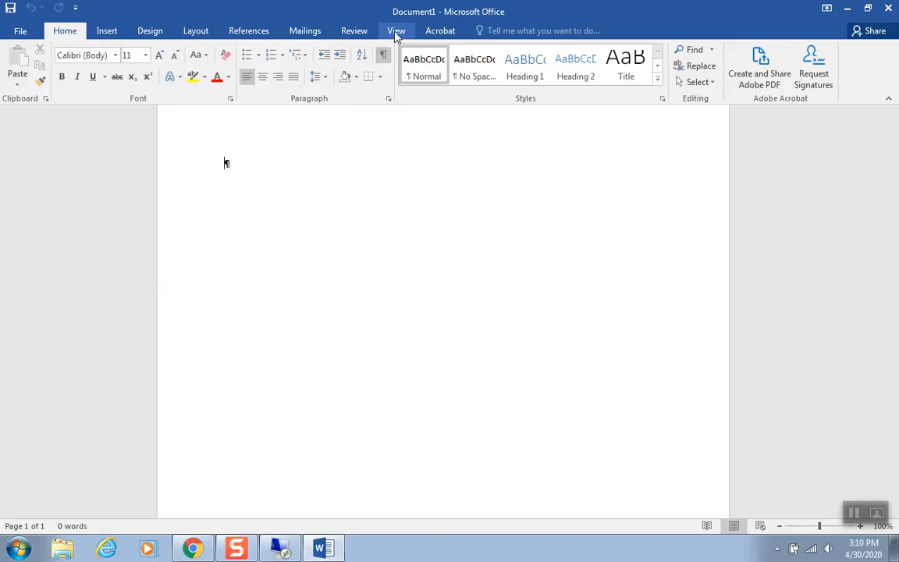
Display the ruler and apply the Narrow page margins of 0.5" on every side
click(397, 31)
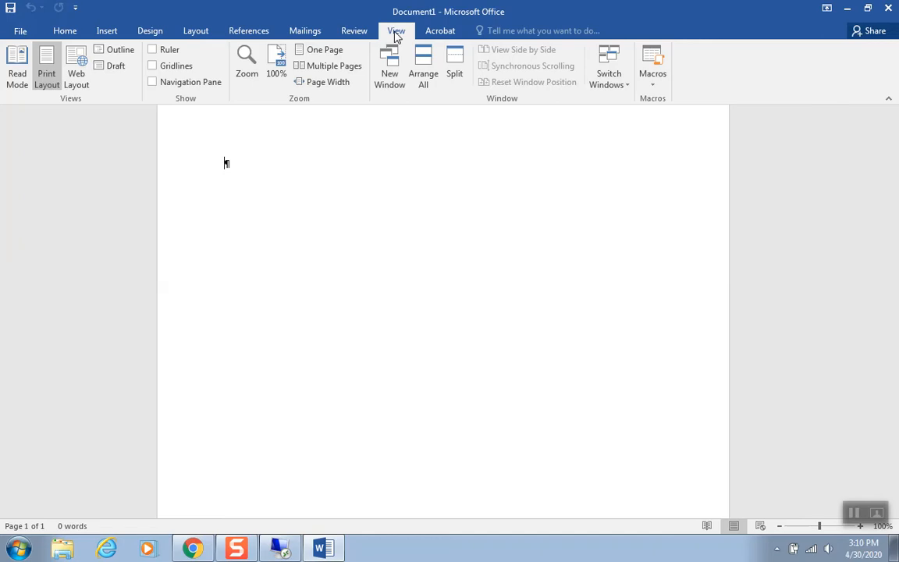
click(152, 50)
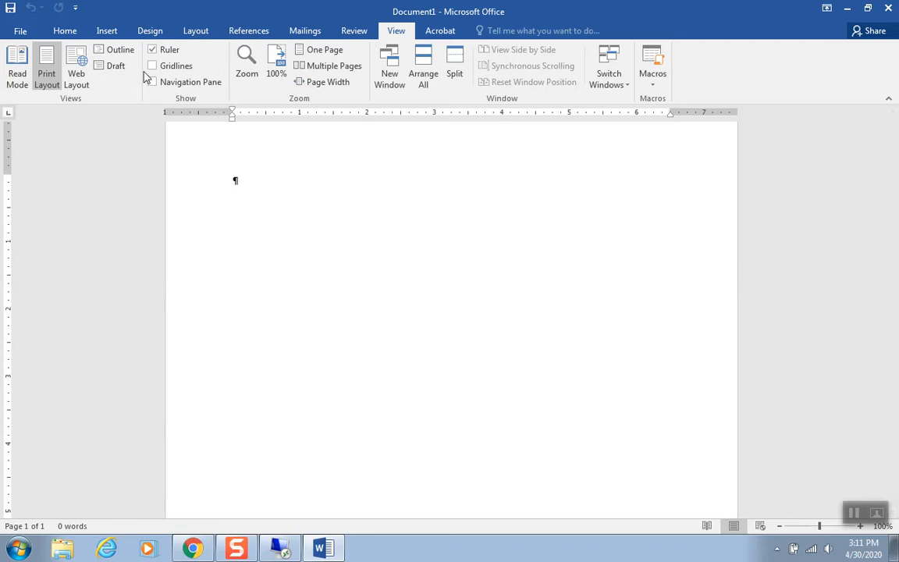
click(194, 33)
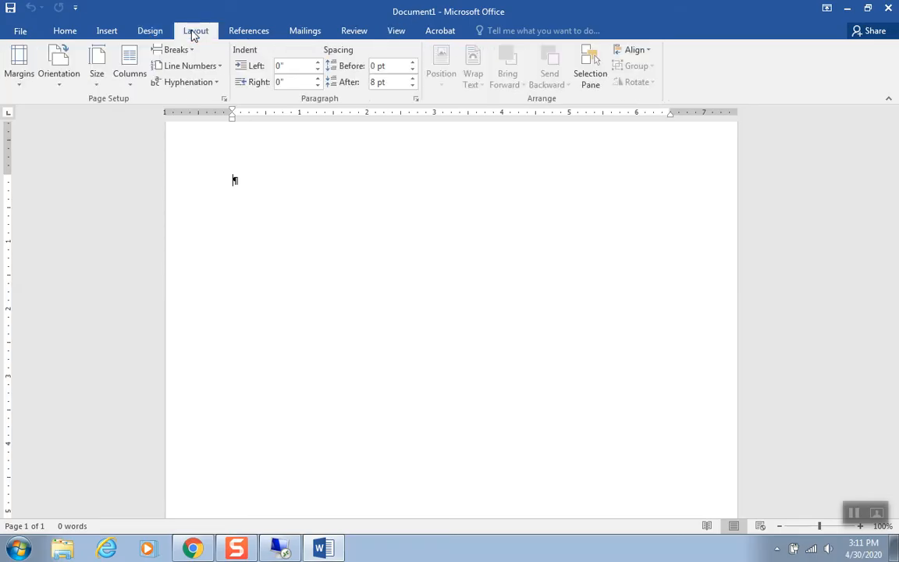
click(17, 78)
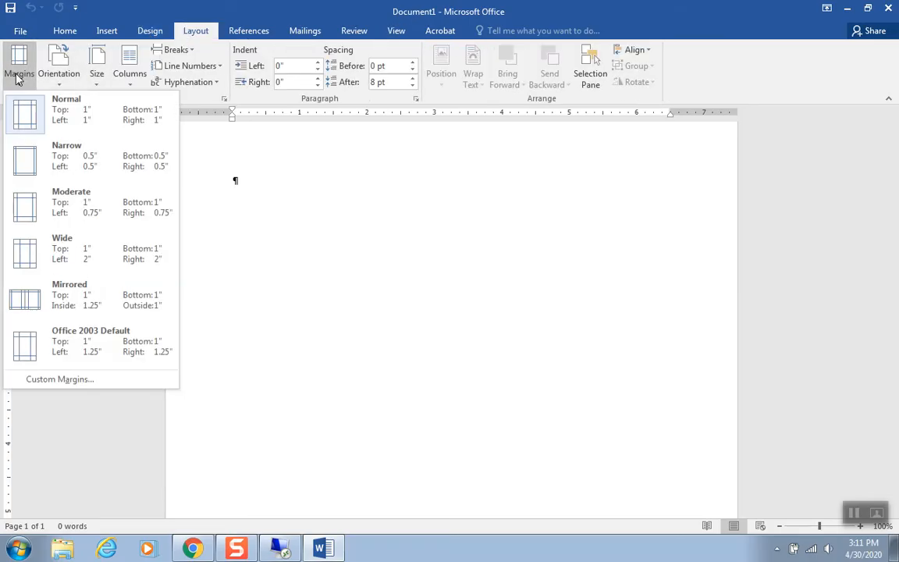
click(29, 163)
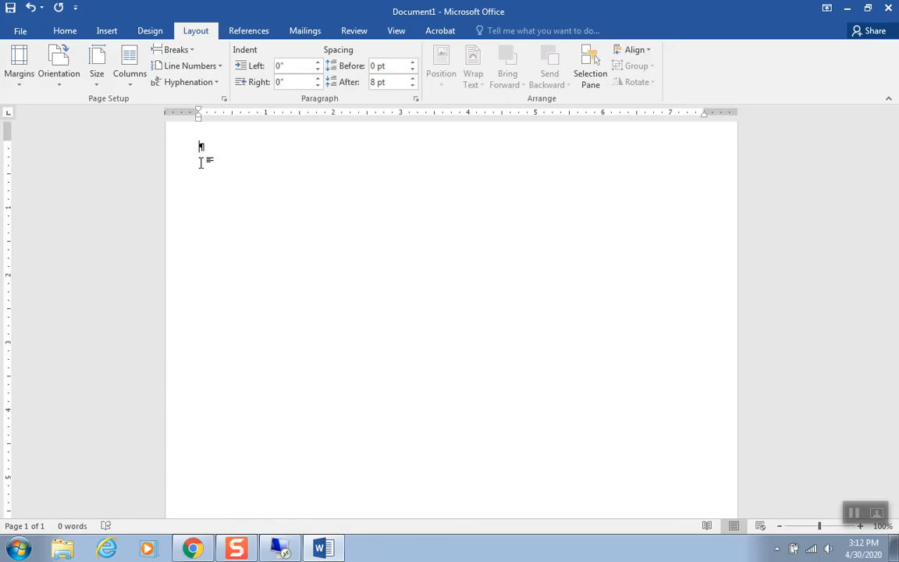
Enter the flyer heading "Wash Your Hands!" followed by a new paragraph, and fit the view to page width
text(Wash Yo)
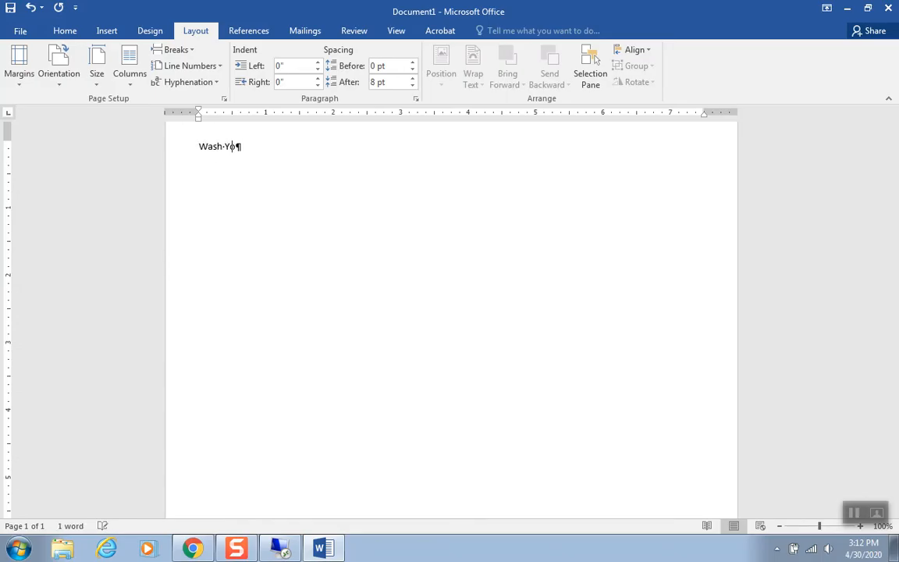
text(ur Hands!)
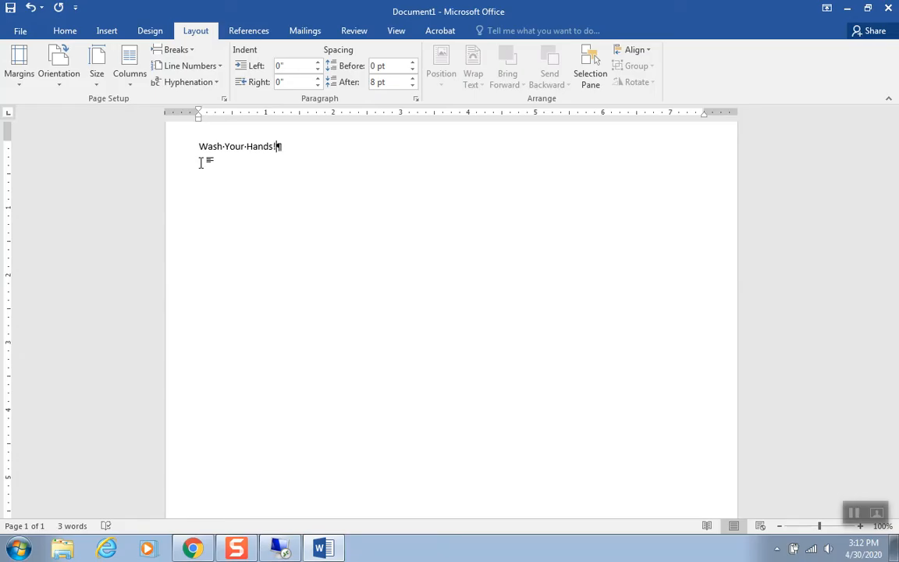
key(Return)
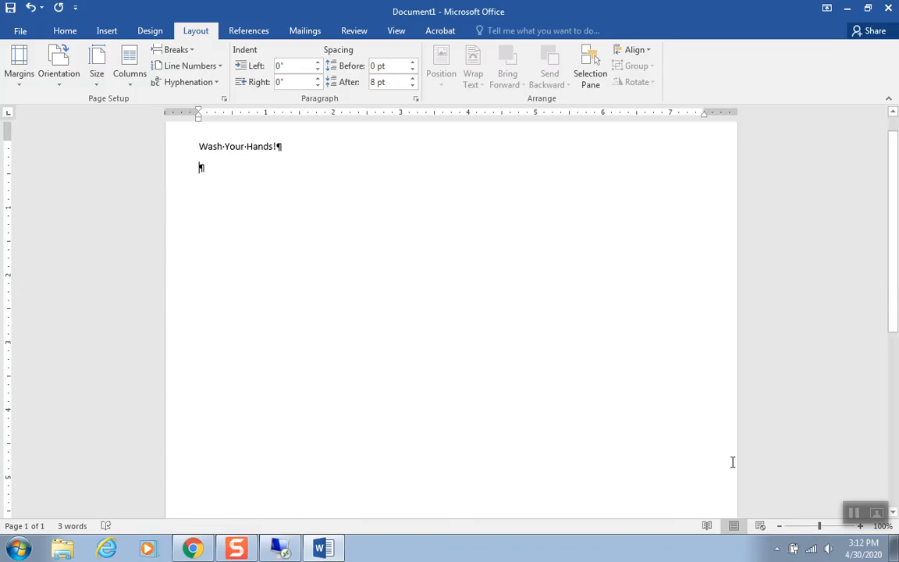
click(396, 32)
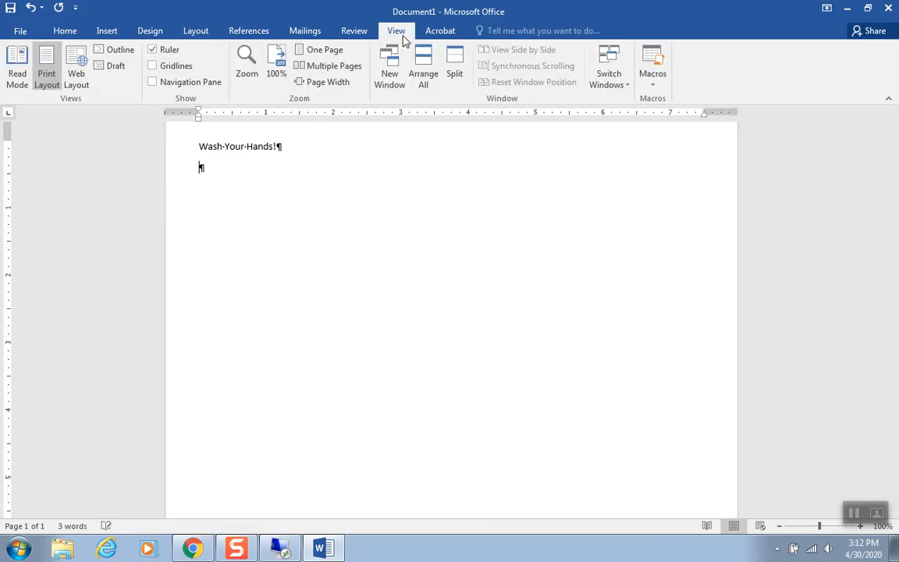
click(327, 82)
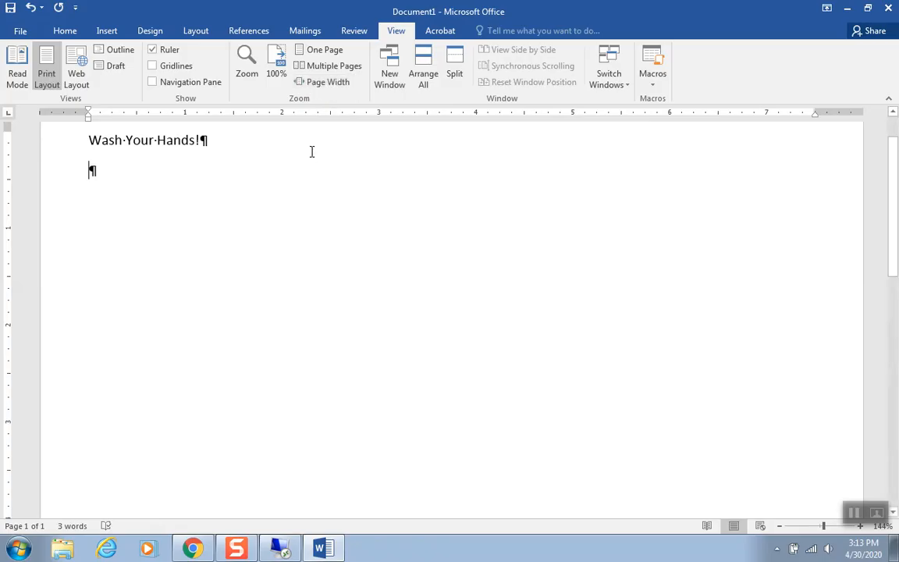
Open the Cheater Text - Demo document from the Temp folder on the C: drive
click(64, 551)
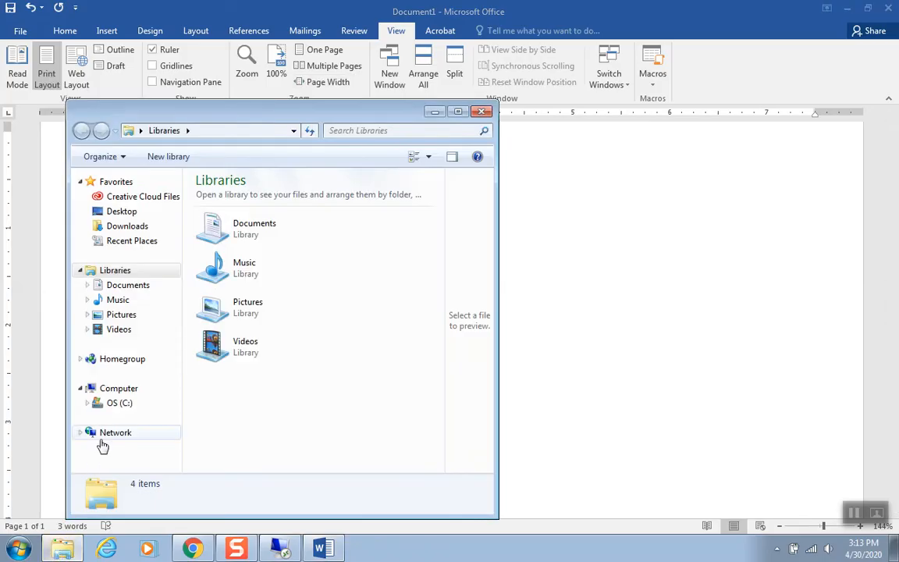
click(118, 406)
double_click(219, 361)
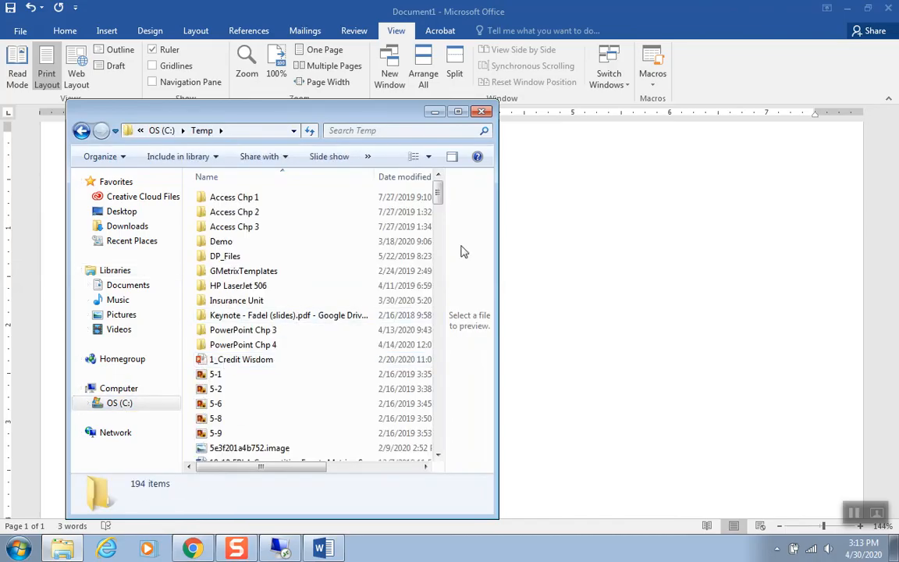
drag(439, 190, 440, 263)
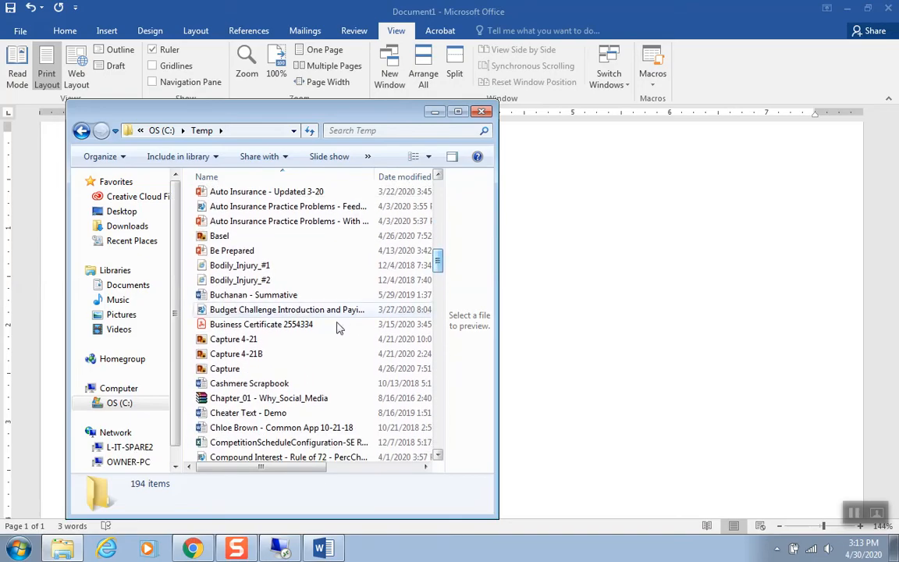
click(240, 418)
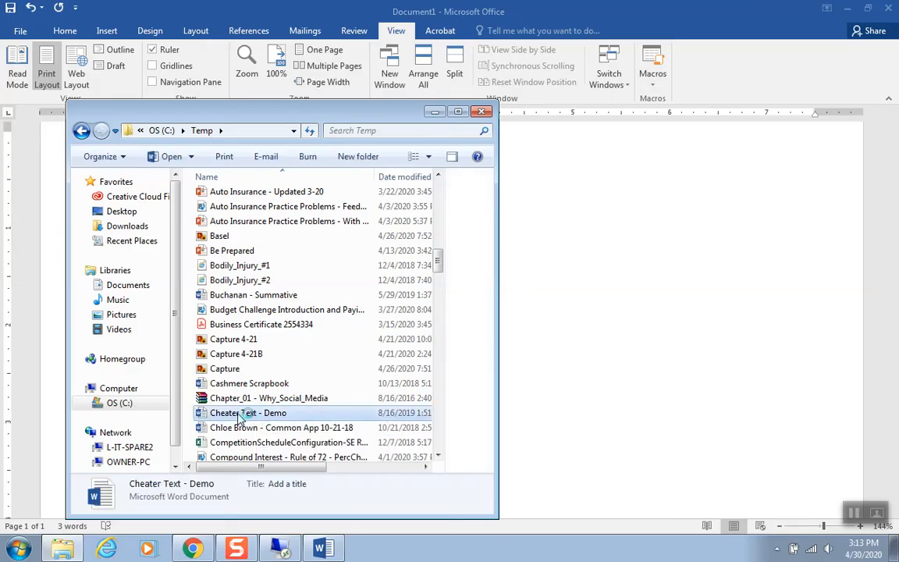
double_click(240, 415)
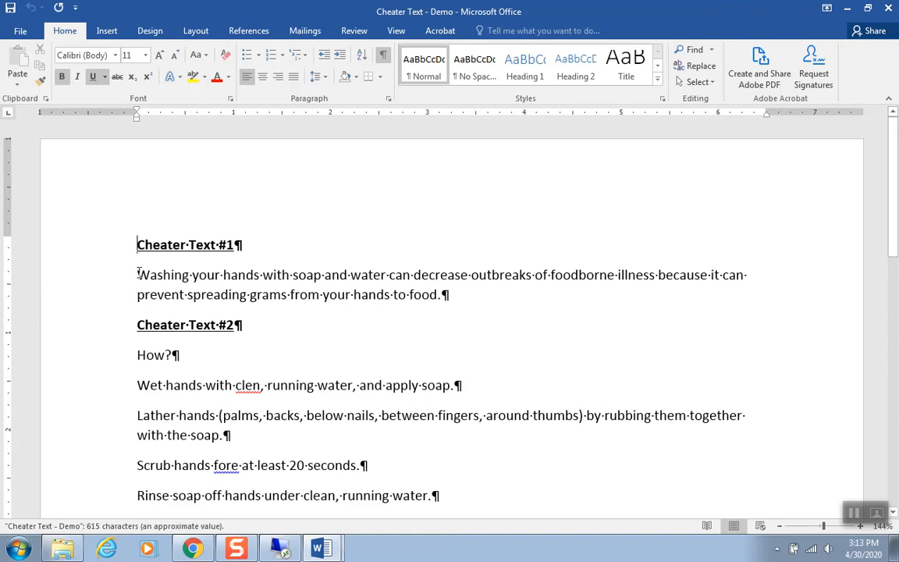
Copy the paragraph under Cheater Text #1 about washing hands with soap and water
drag(137, 273, 440, 296)
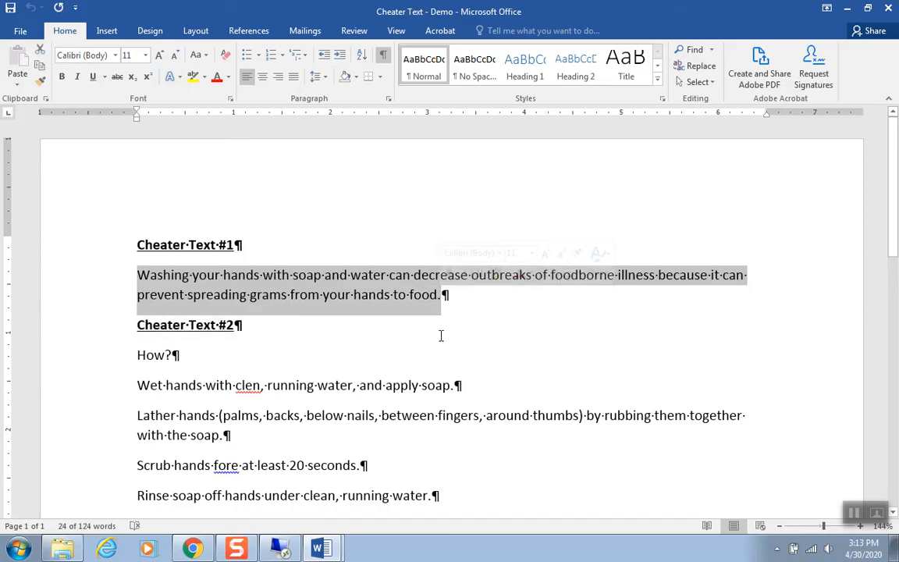
key(ctrl+c)
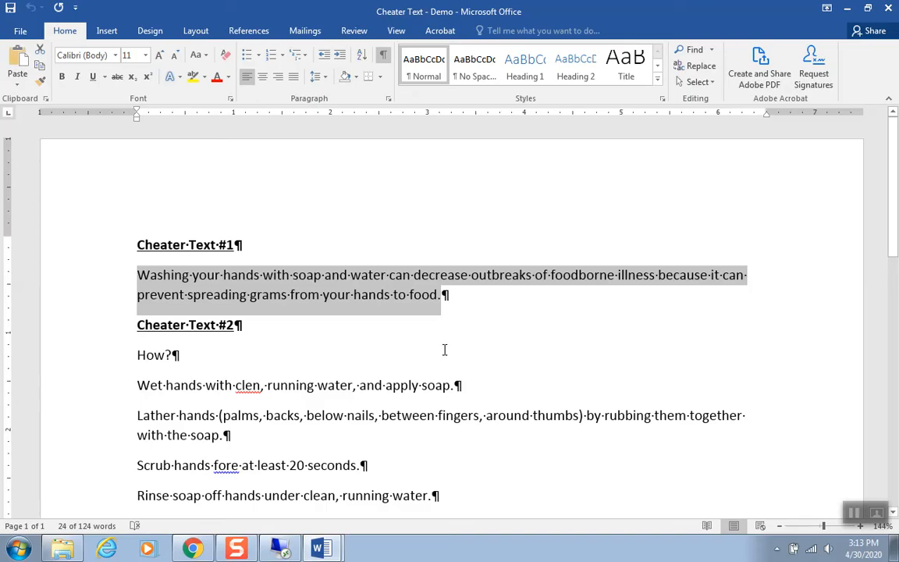
click(321, 548)
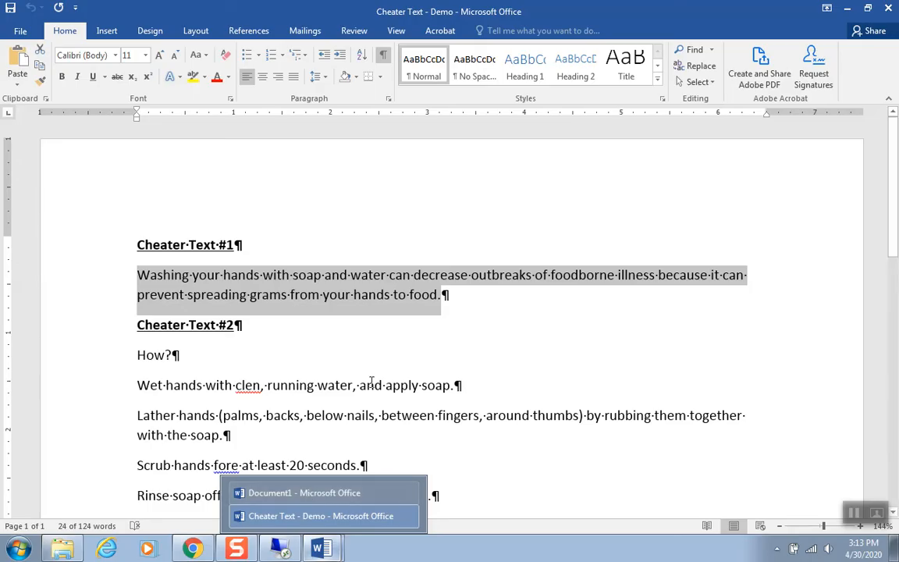
click(312, 516)
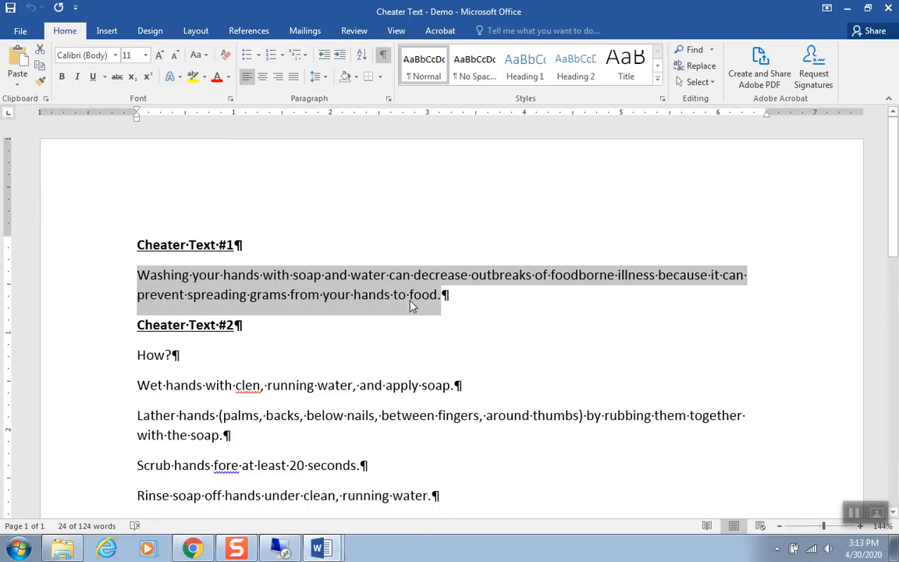
Paste the copied paragraph below the heading in Document1 as text only, and add a new paragraph after it
click(322, 548)
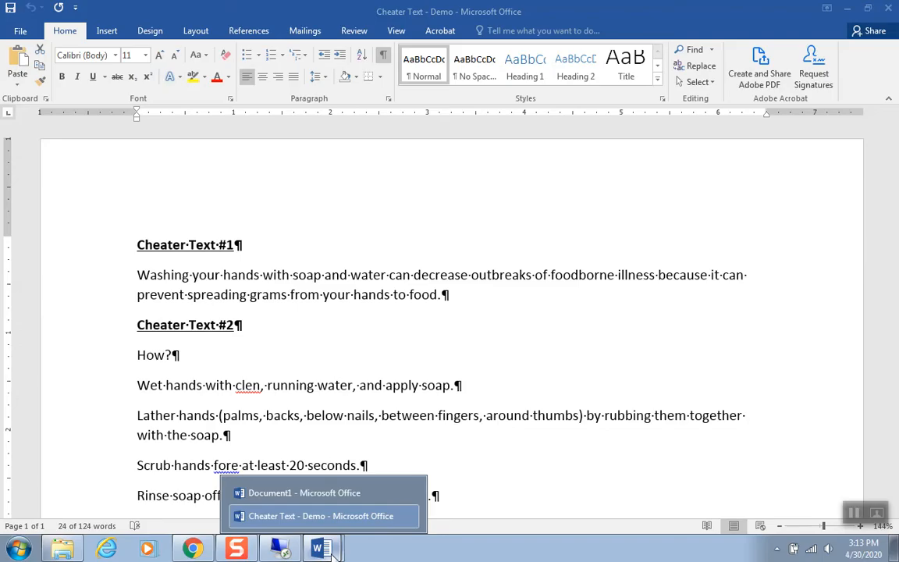
click(325, 495)
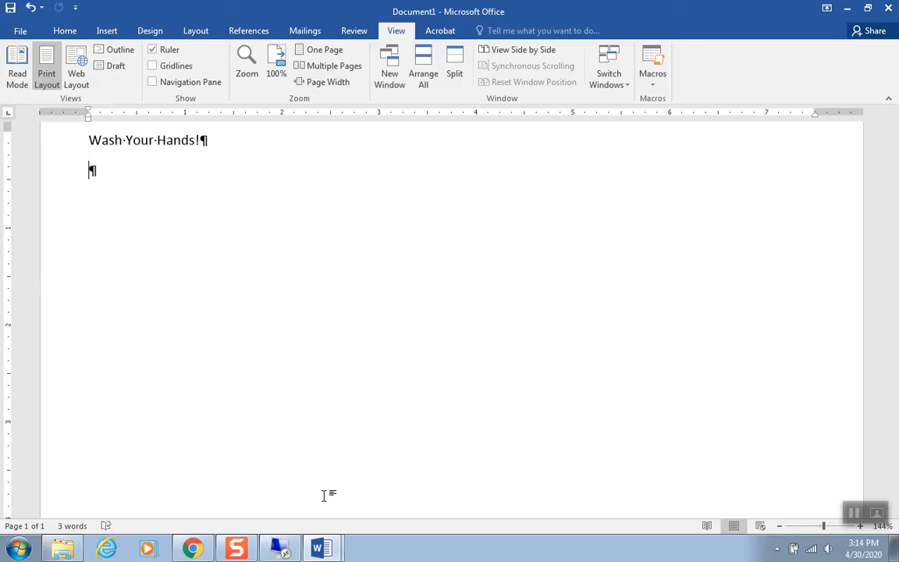
key(ctrl+v)
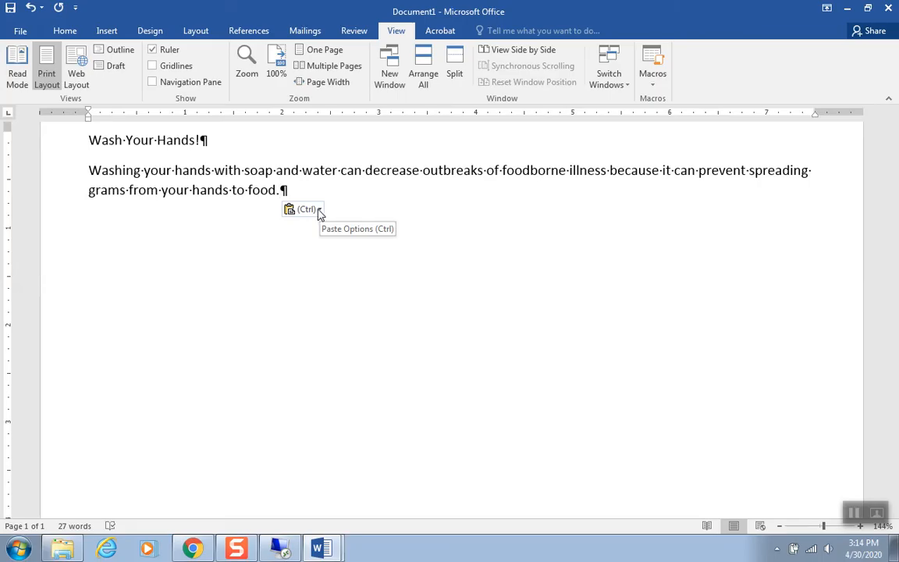
click(319, 211)
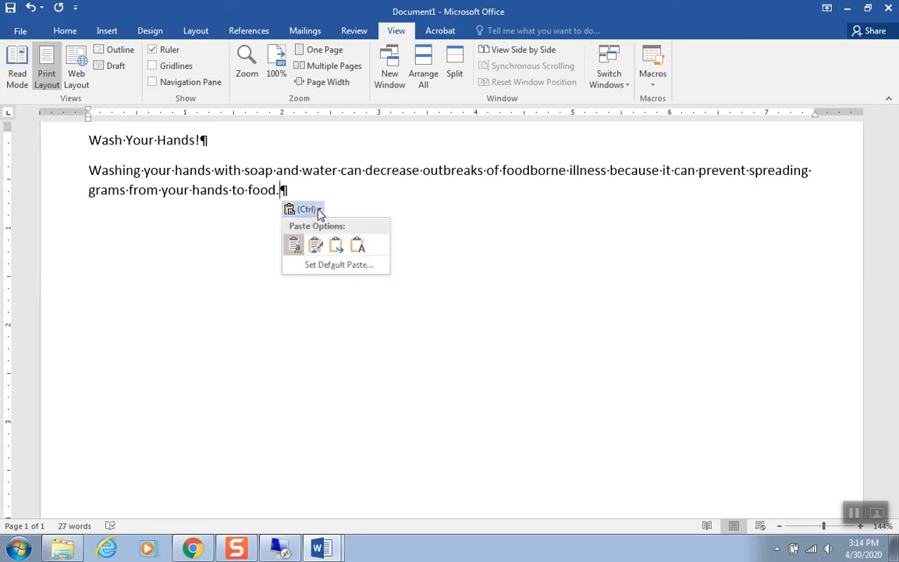
click(357, 246)
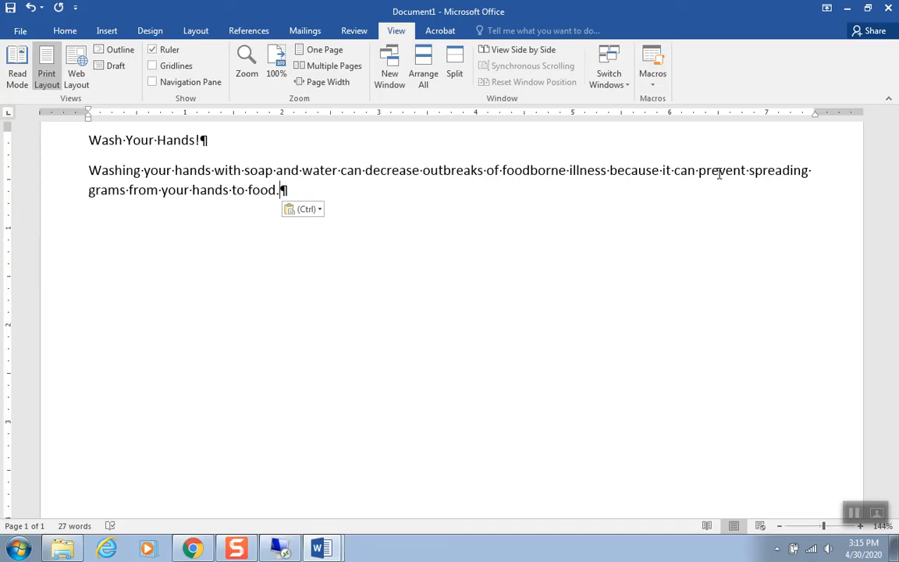
key(Return)
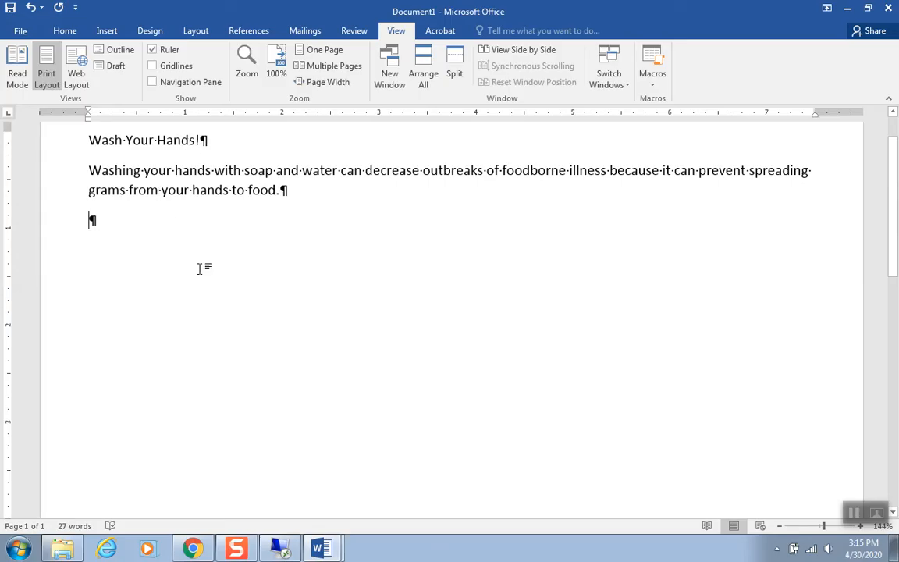
In Cheater Text - Demo, copy the "How?" heading and its five instruction lines under Cheater Text #2
click(318, 551)
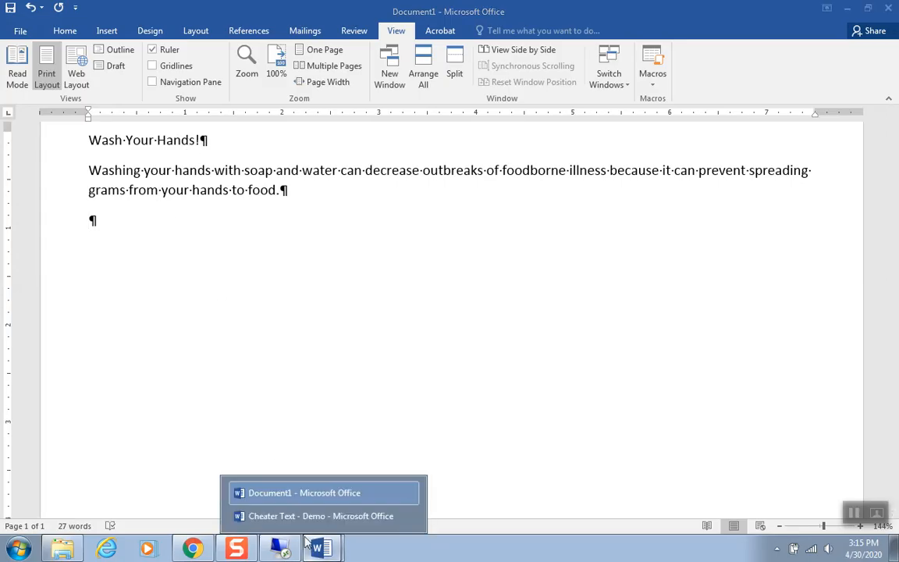
click(303, 516)
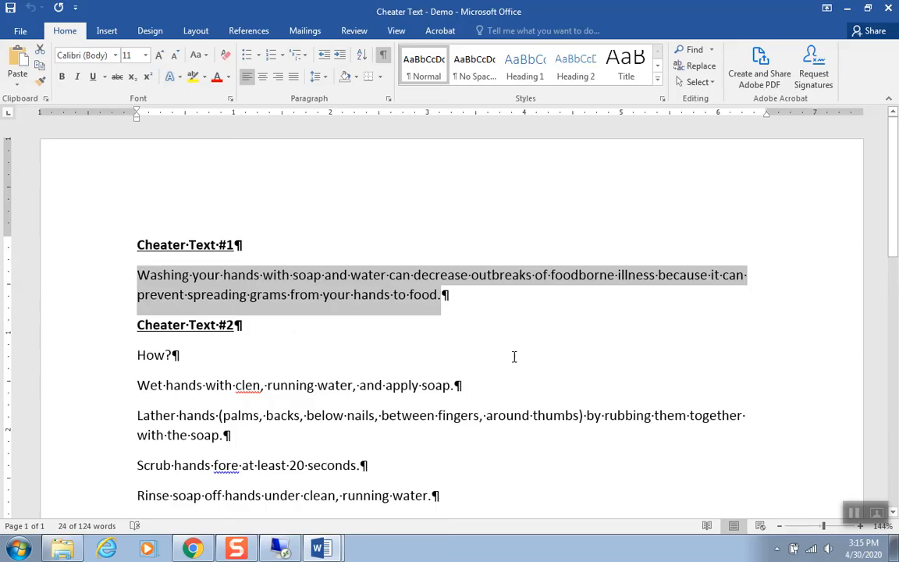
drag(896, 207, 894, 250)
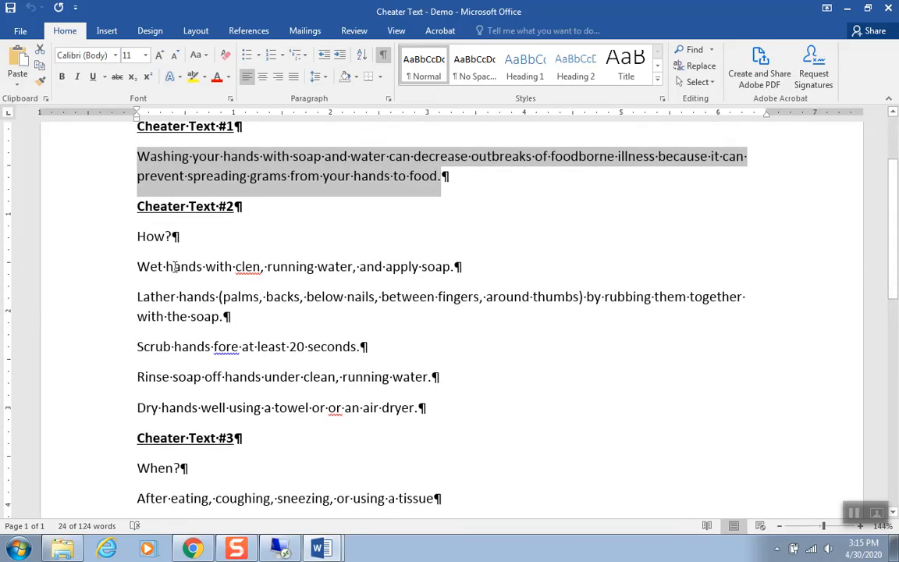
drag(138, 235, 419, 408)
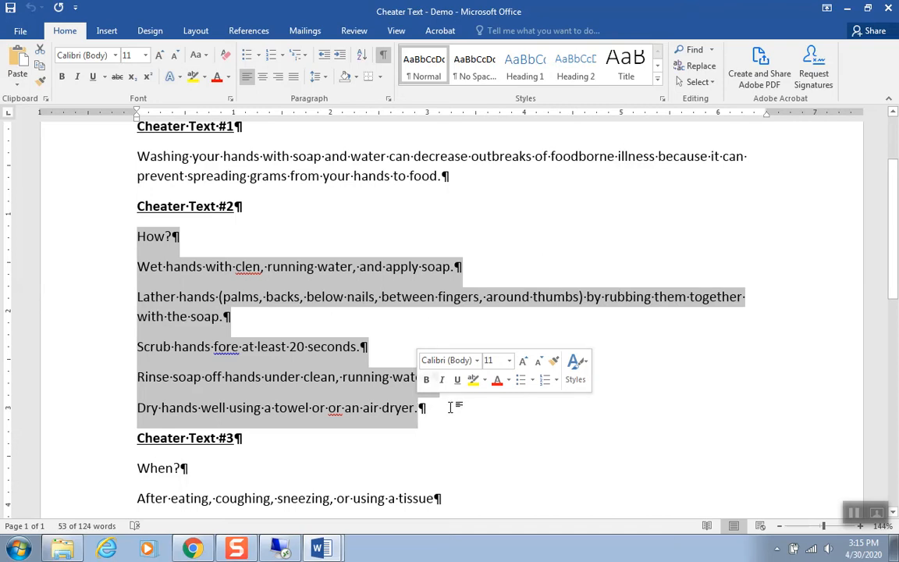
Paste the "How?" section at the end of Document1 and add two blank paragraphs below it
click(321, 550)
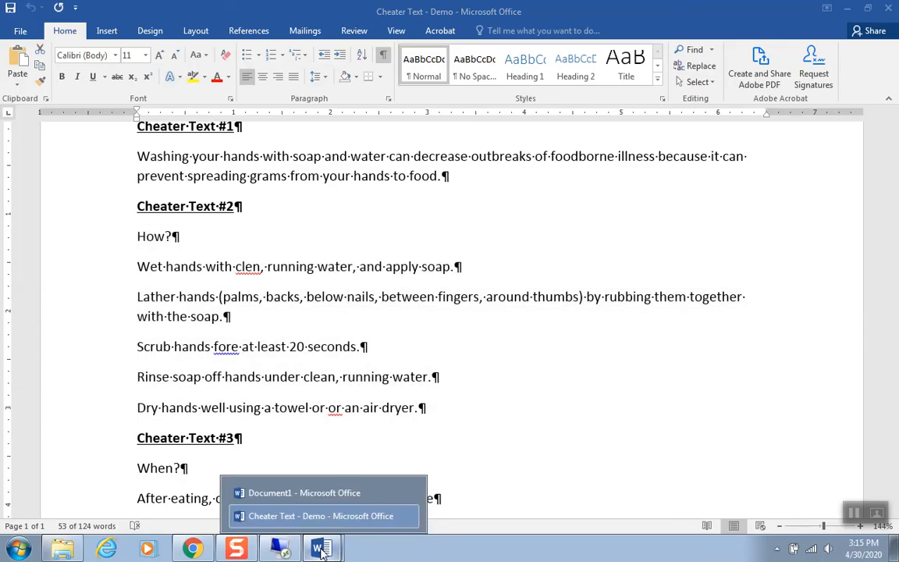
click(299, 494)
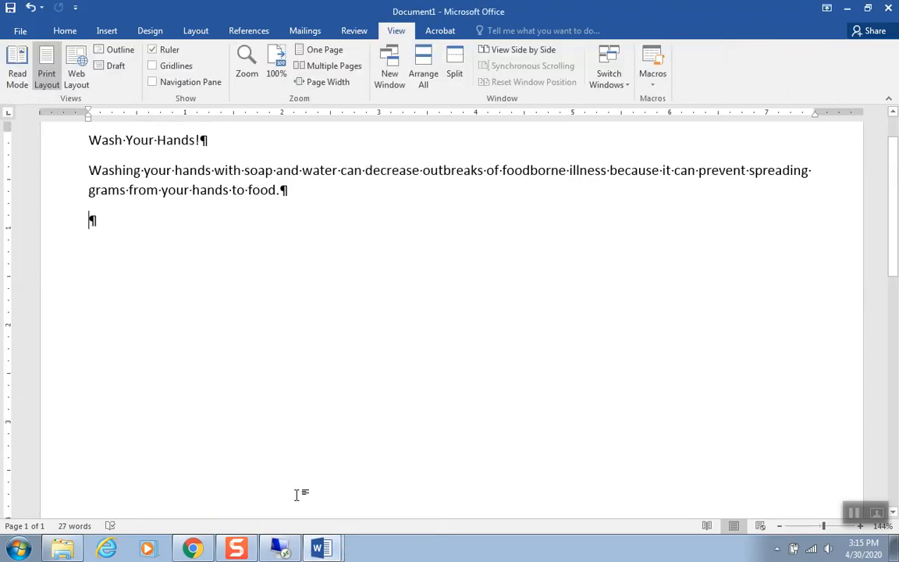
key(ctrl+v)
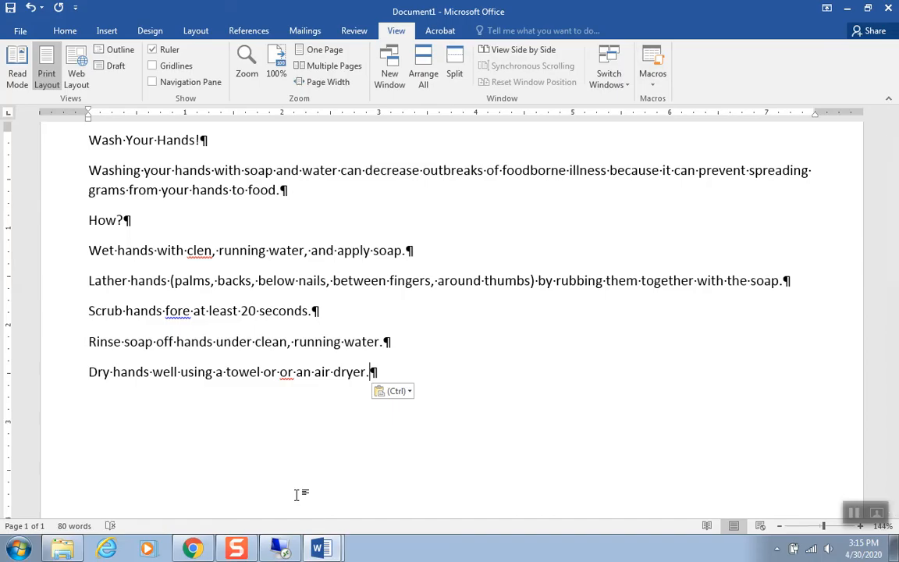
key(Return)
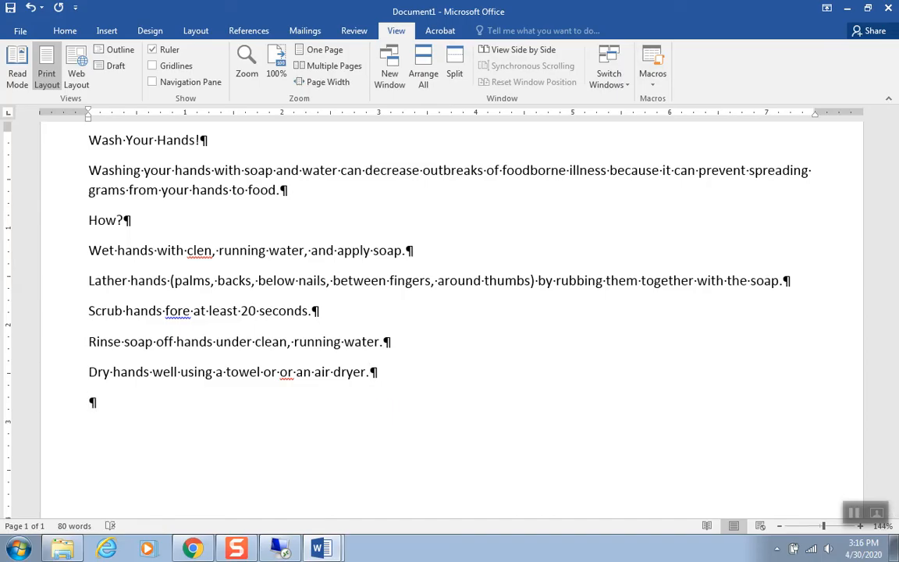
key(Return)
Correct "clen" to "clean" and "fore" to "for" in the "How?" instructions using the suggested spellings
click(197, 249)
right_click(197, 249)
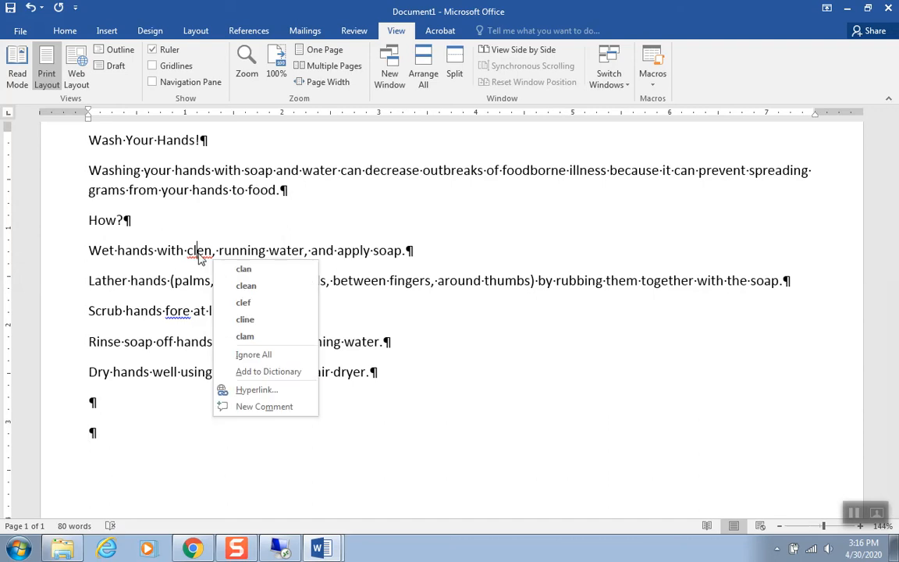
click(238, 289)
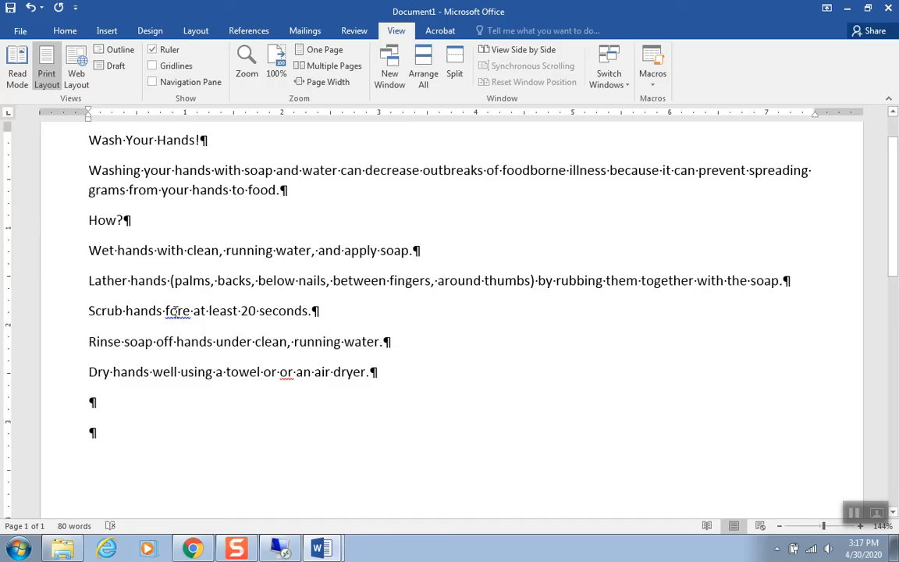
right_click(177, 311)
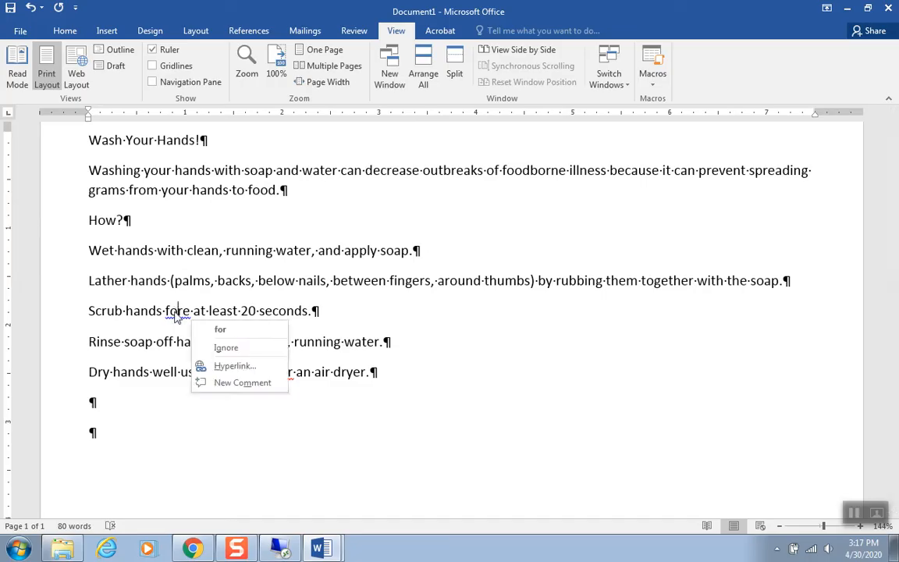
click(219, 330)
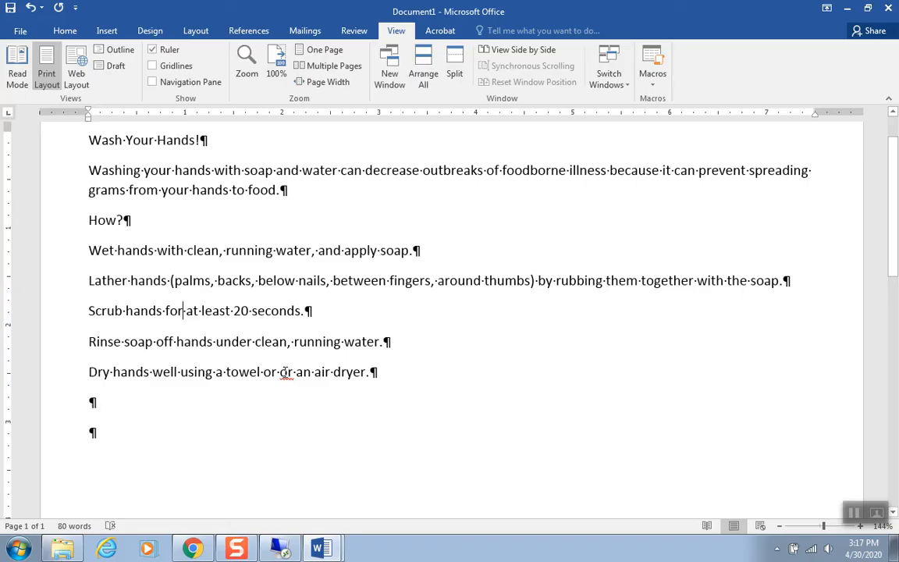
Delete the repeated word "or" in the line about drying hands with a towel or an air dryer
right_click(286, 373)
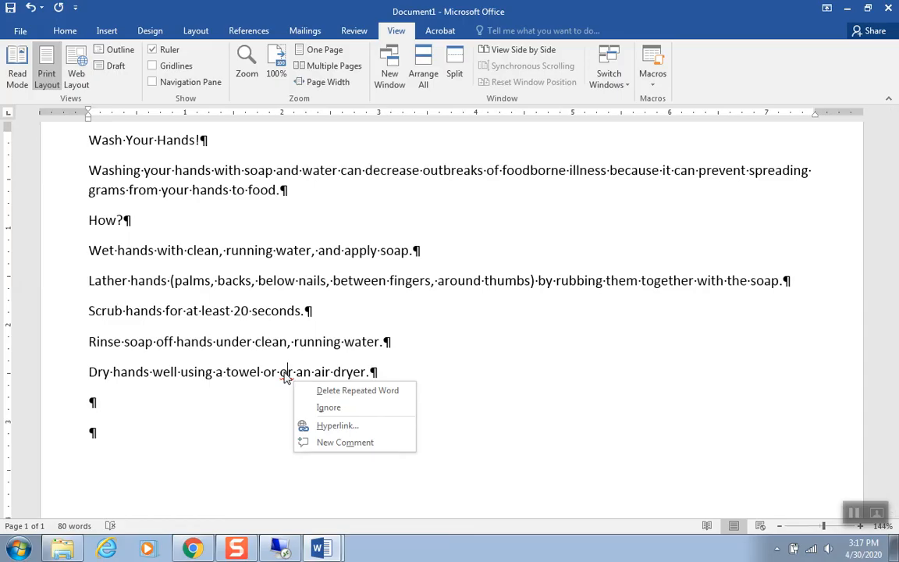
click(319, 391)
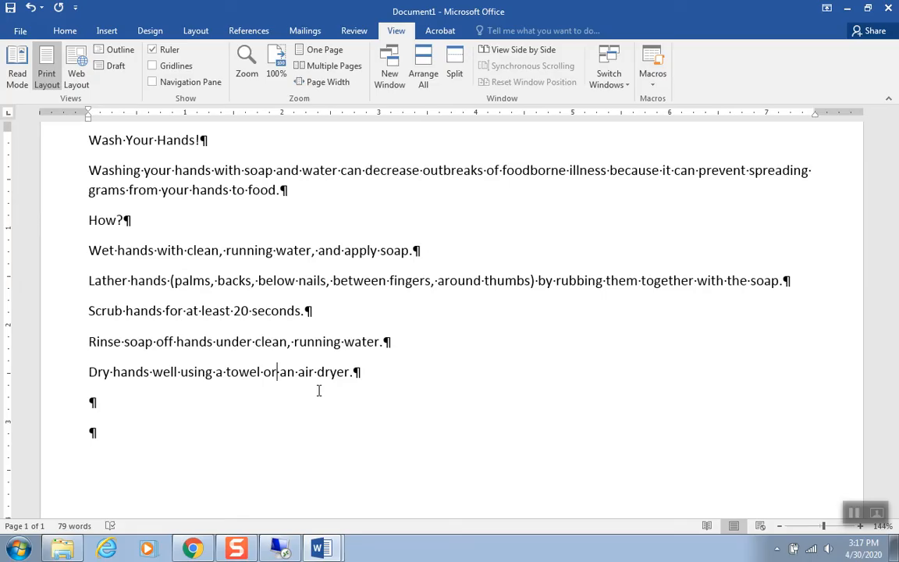
key(End)
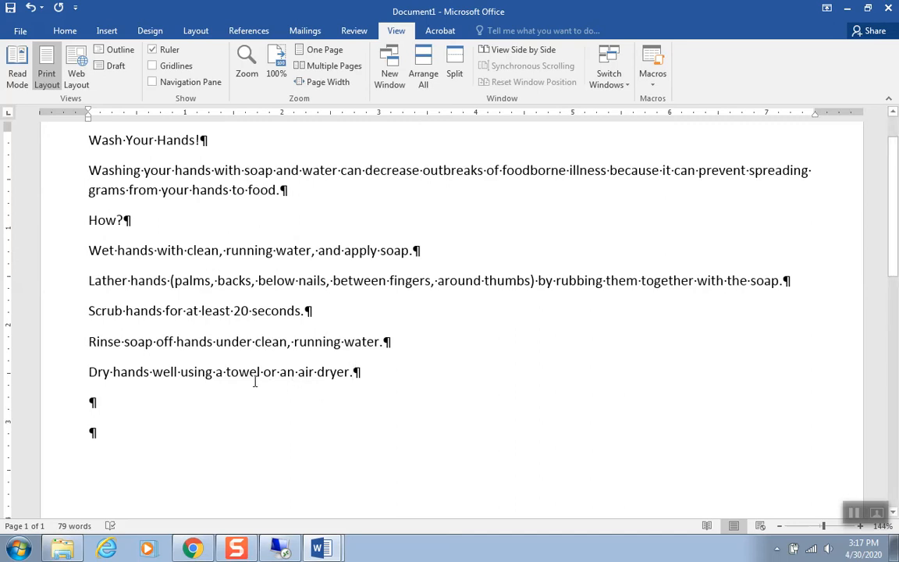
Place the insertion point in the flyer's last blank paragraph, and copy the "When?" section under Cheater Text #3 in Cheater Text - Demo
click(92, 432)
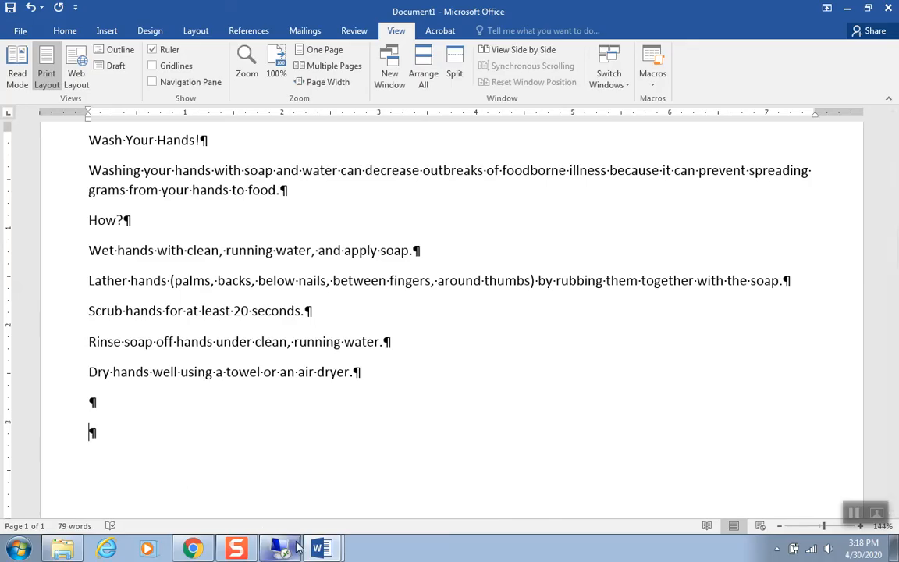
click(320, 550)
click(308, 516)
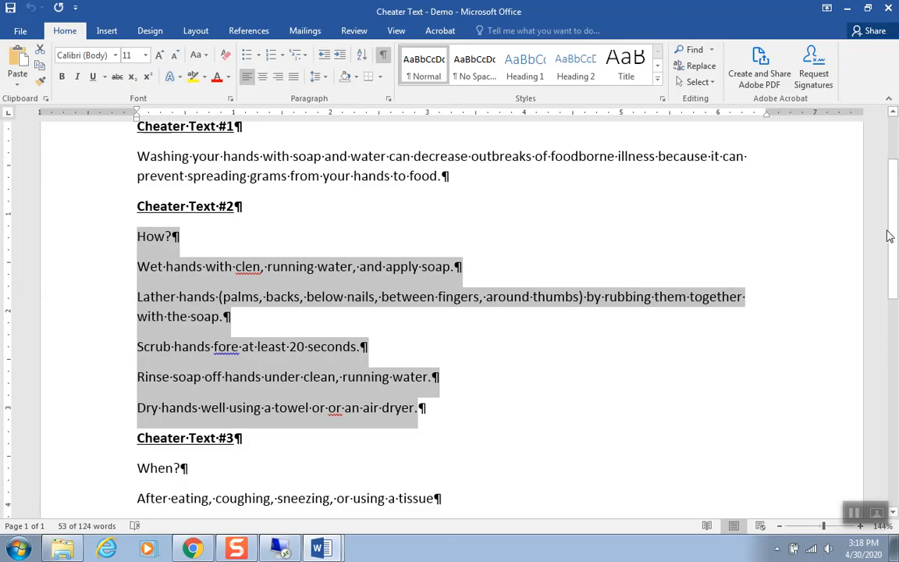
drag(895, 228, 895, 316)
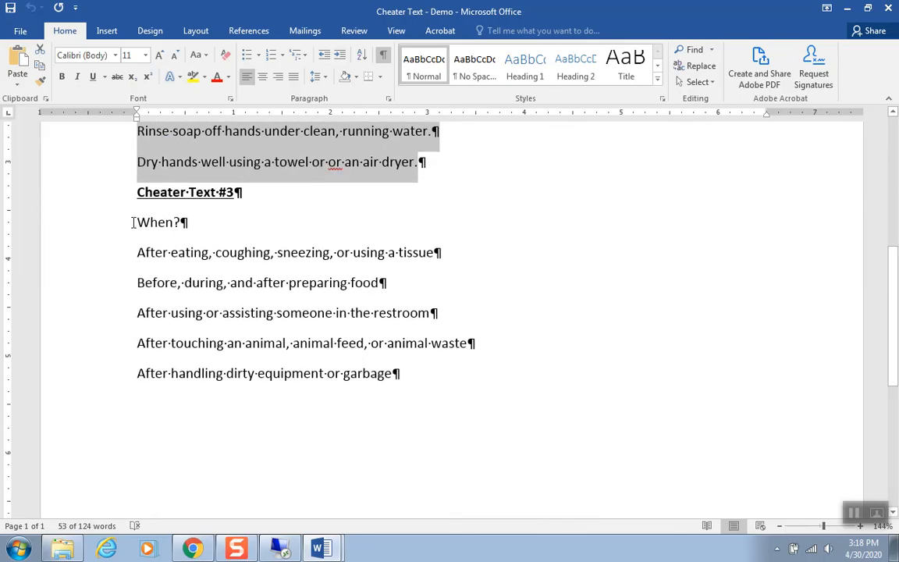
drag(136, 222, 292, 321)
drag(375, 363, 395, 367)
key(ctrl+c)
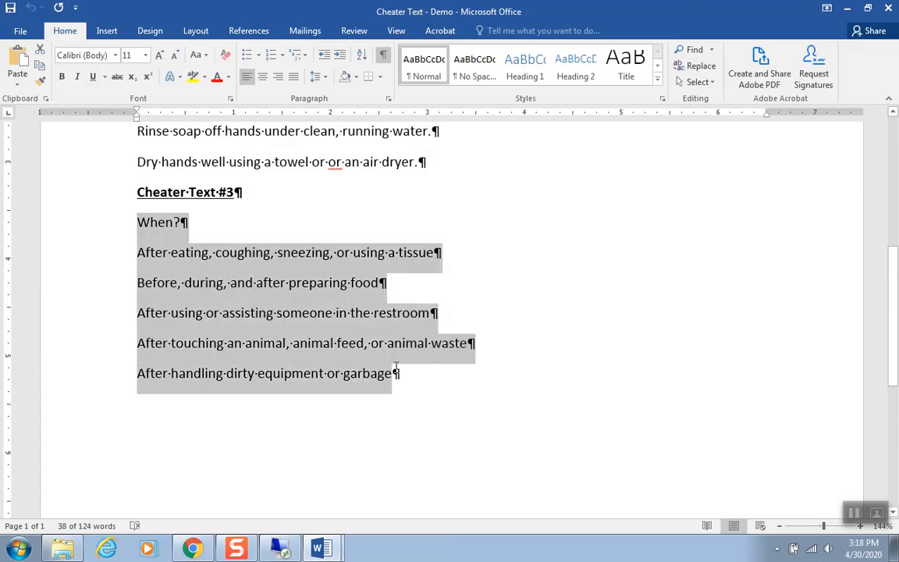
Paste the copied "When?" section into the last blank paragraph of Document1 and reapply the current paste option
click(318, 550)
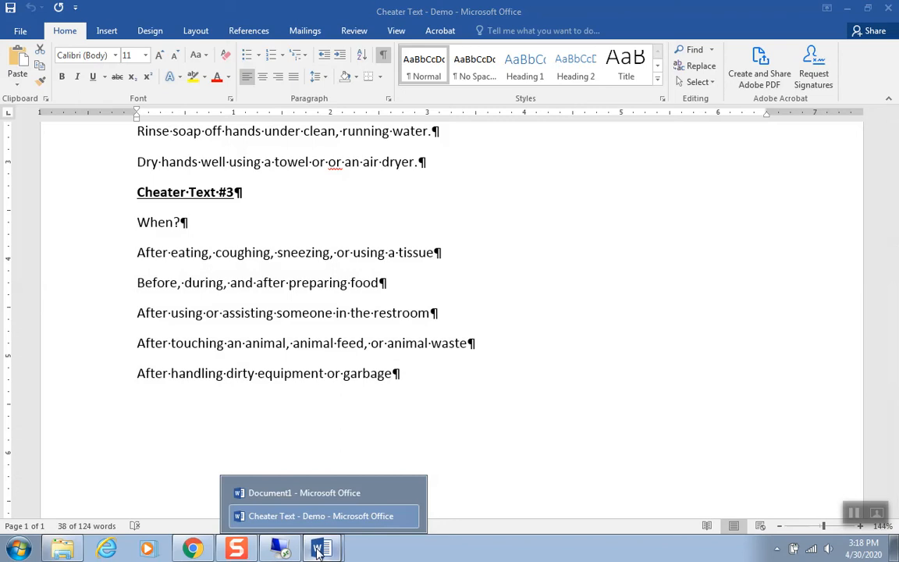
click(305, 492)
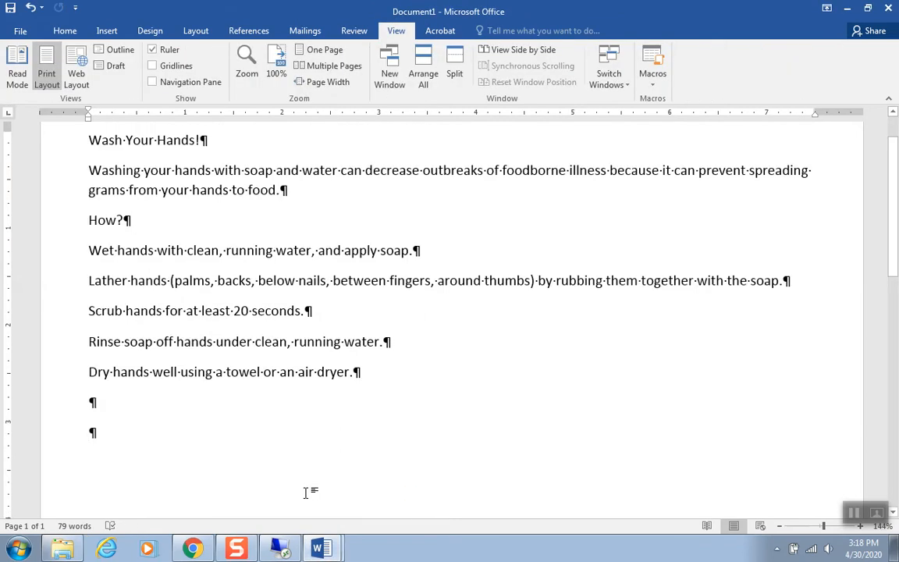
key(ctrl+v)
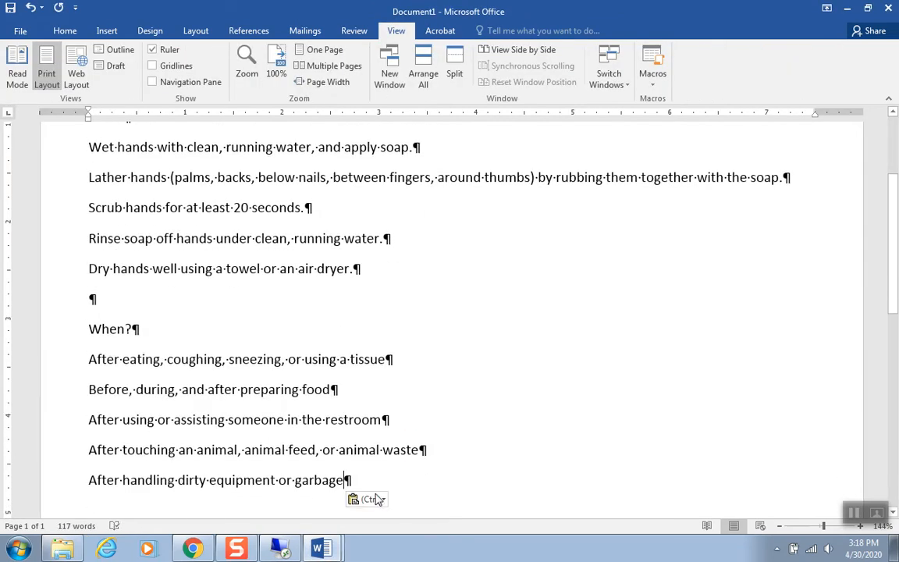
click(381, 500)
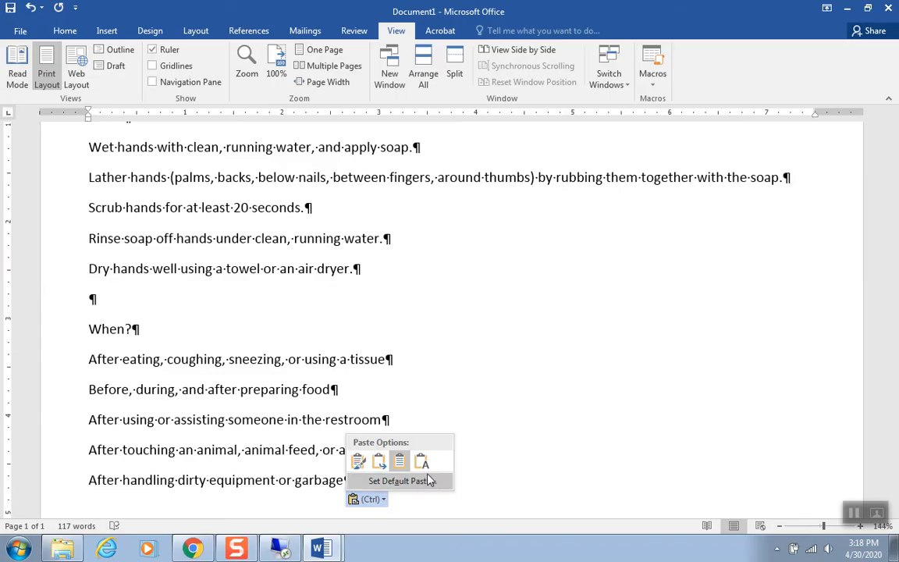
click(399, 461)
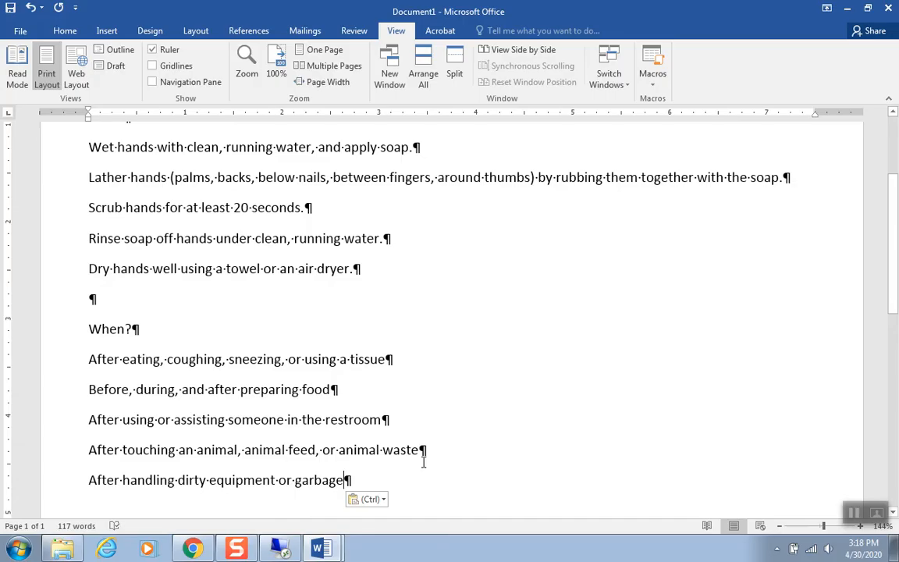
key(Return)
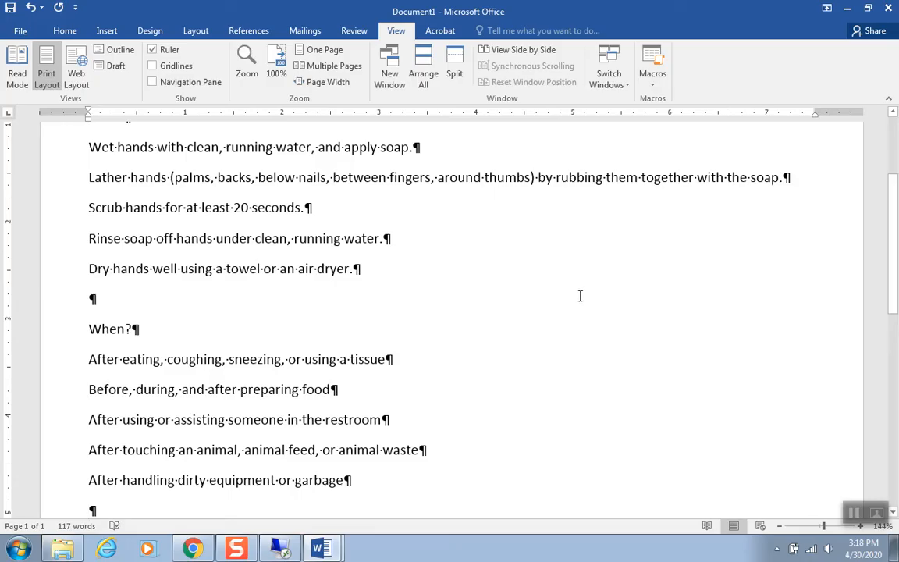
drag(894, 262, 895, 281)
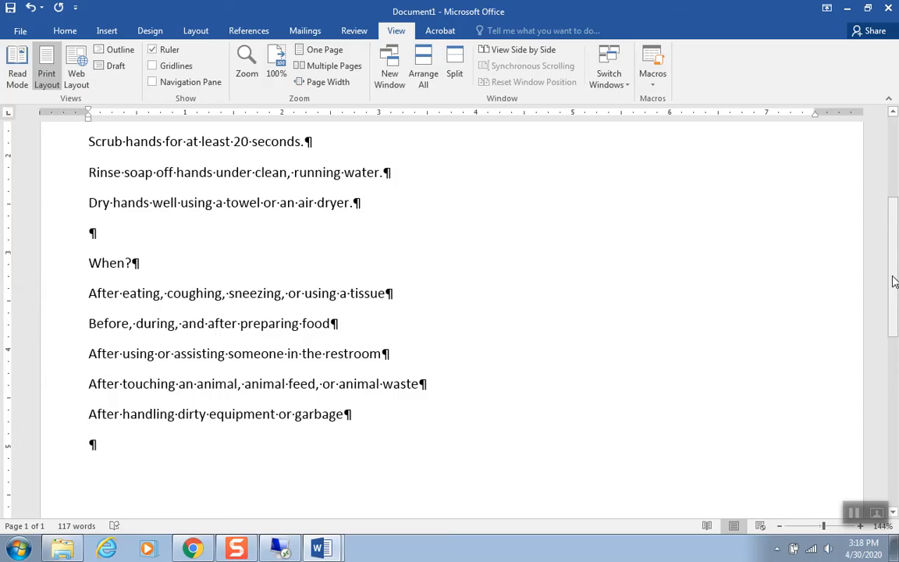
text(Visit www.foodfoodworkers.c)
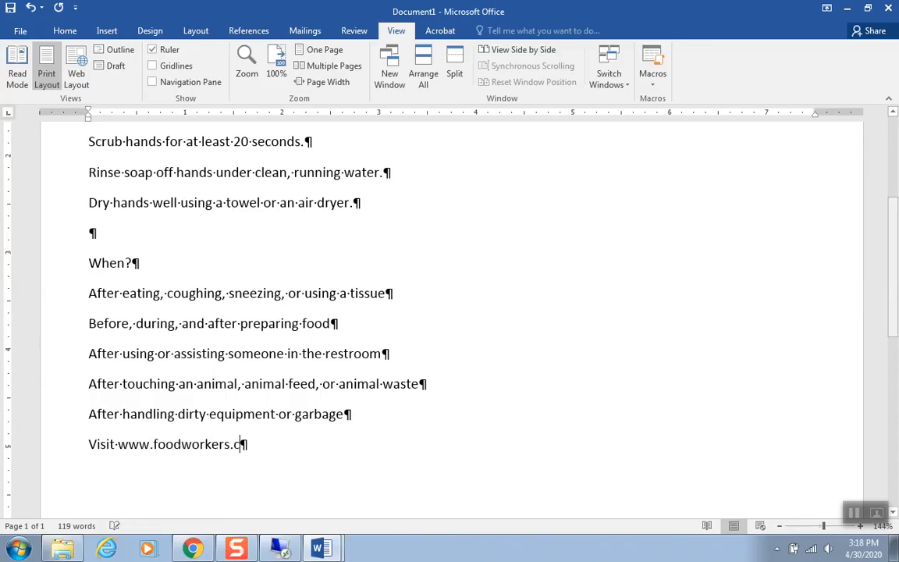
text(om for addit)
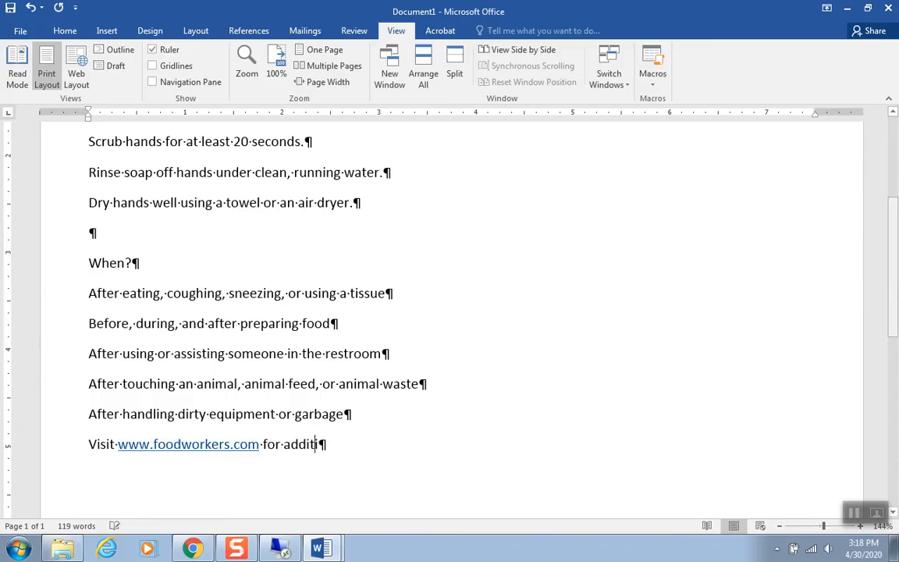
text(ional handwashingt)
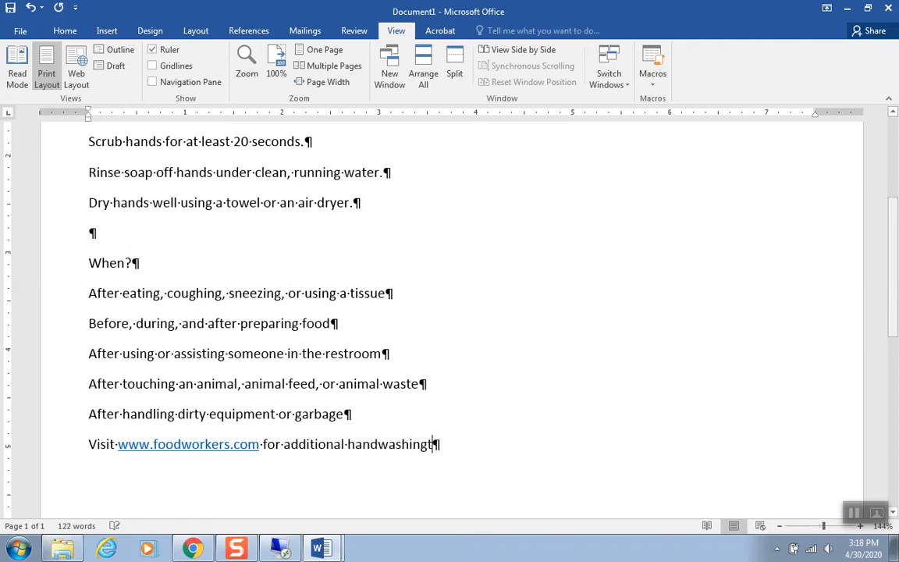
key(BackSpace)
text(tipo)
scroll(449, 312, down, 4)
scroll(449, 312, down, 1)
key(BackSpace)
key(BackSpace)
text(ps)
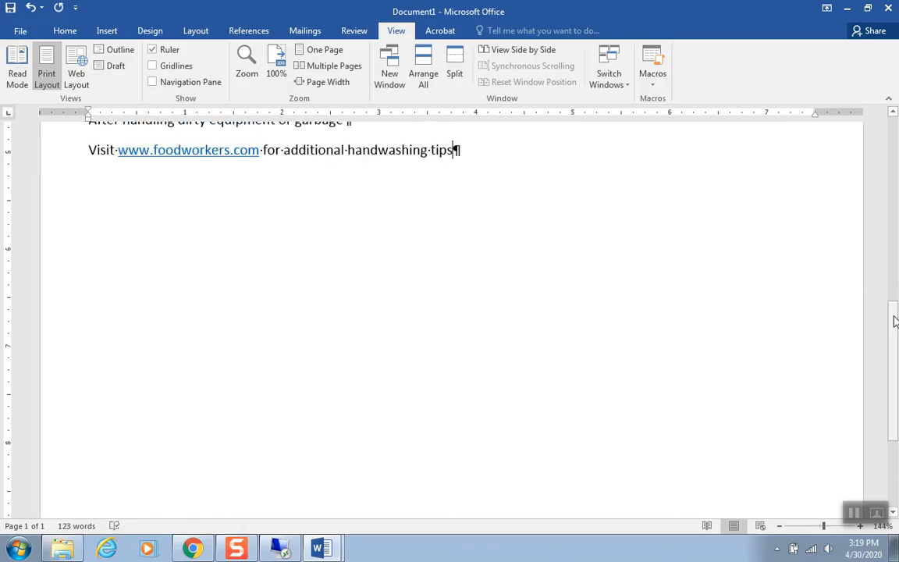
Save the flyer as a Word document named WashHandsFlyer in the Temp folder
scroll(895, 321, up, 3)
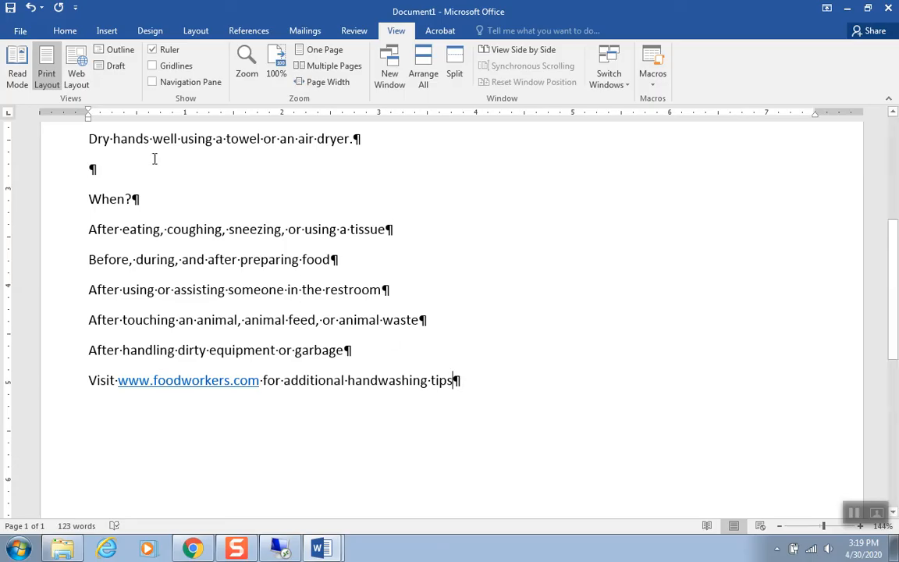
click(17, 33)
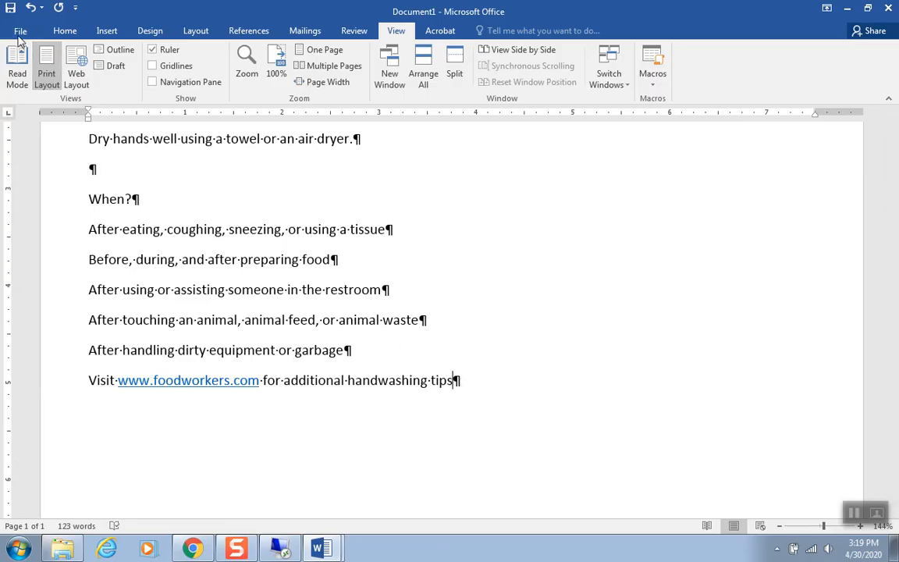
click(40, 174)
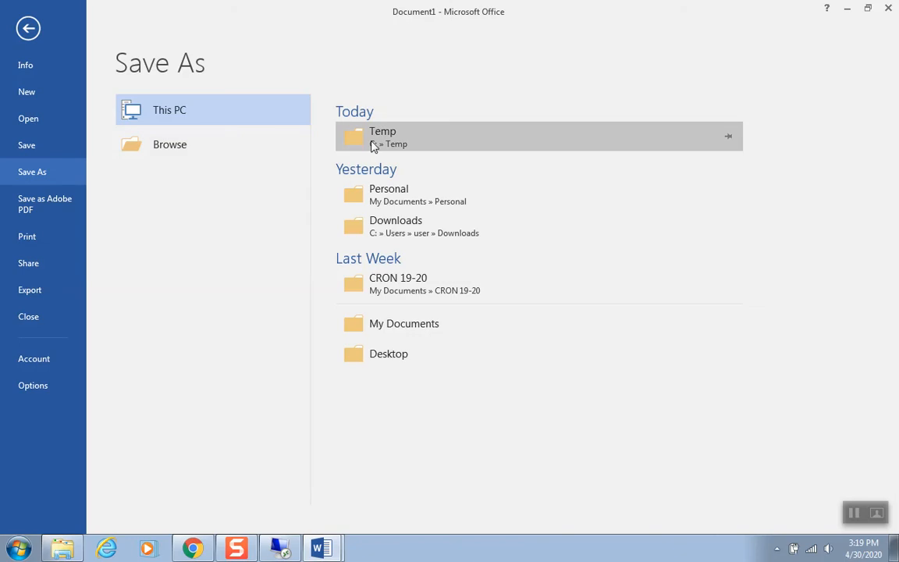
click(398, 143)
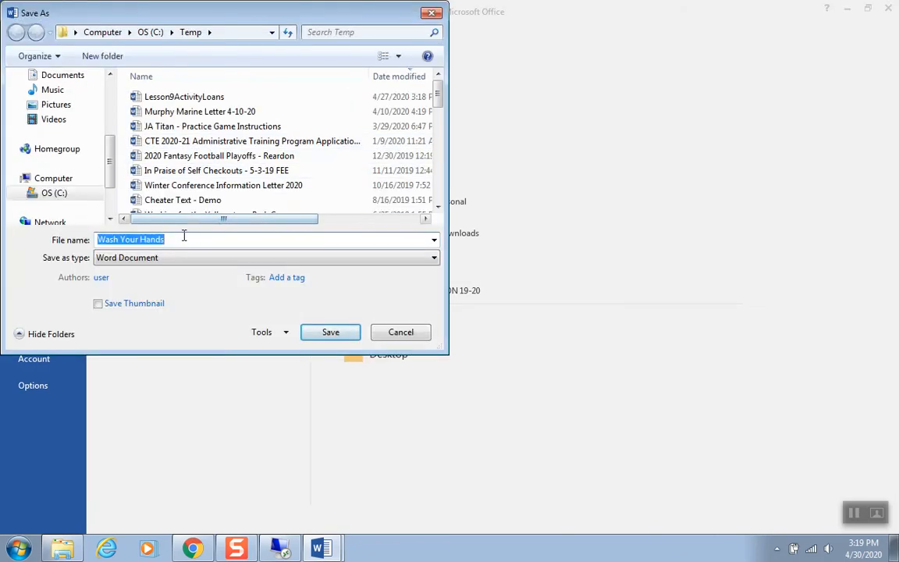
text(WashHnd)
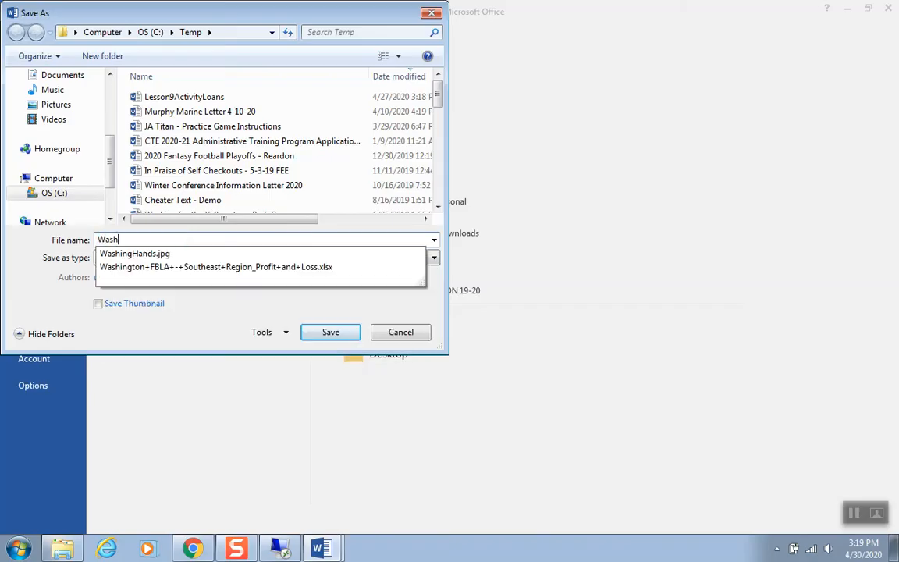
key(BackSpace)
key(BackSpace)
text(andsFlyer)
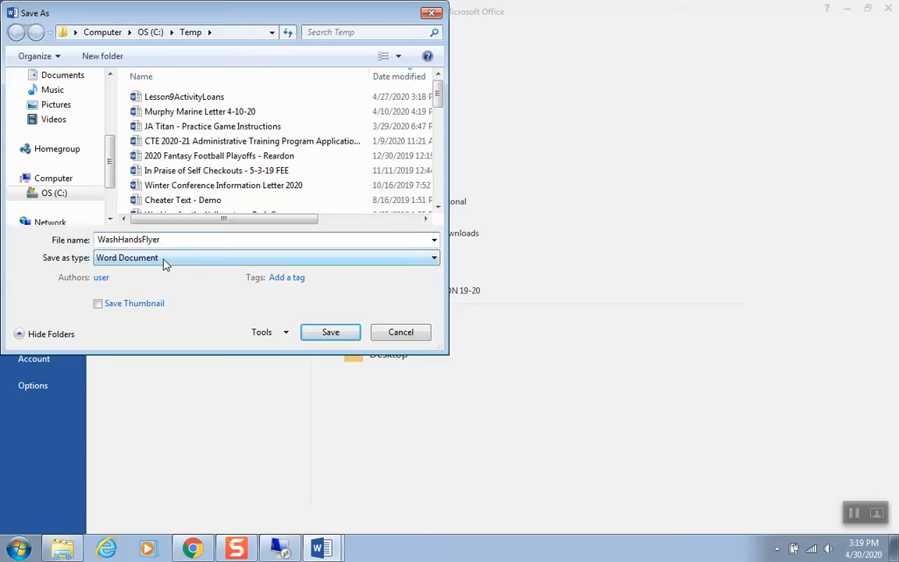
click(330, 333)
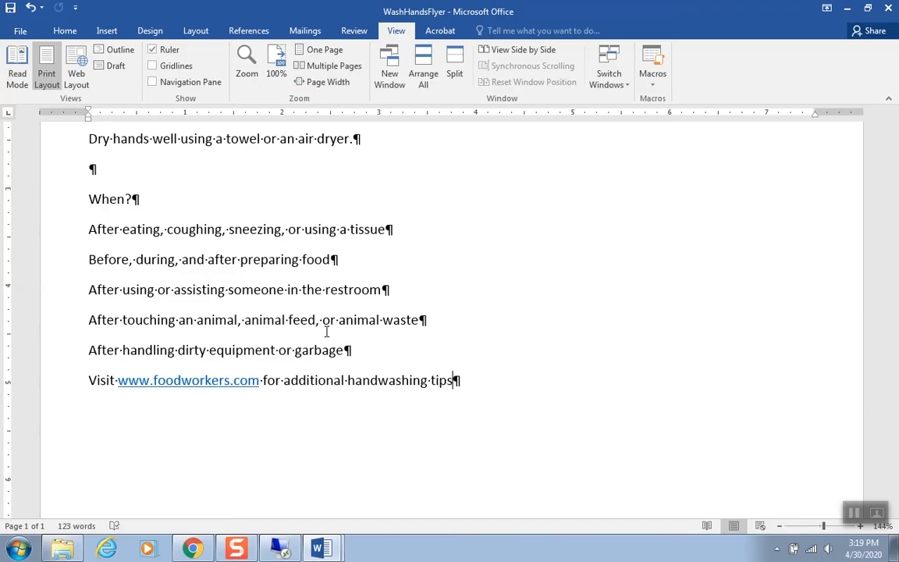
Return to the beginning of the flyer and apply the Slate theme to the document
key(ctrl+Home)
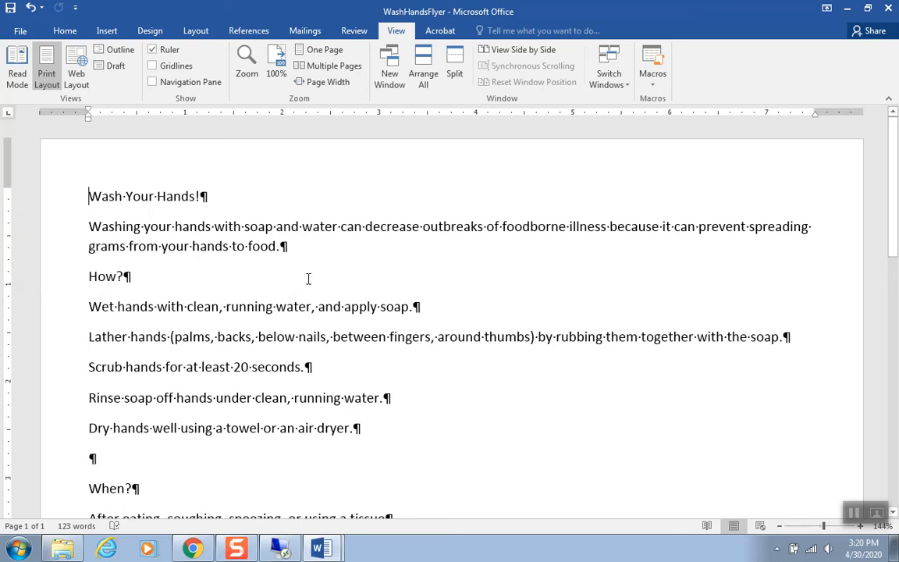
click(151, 32)
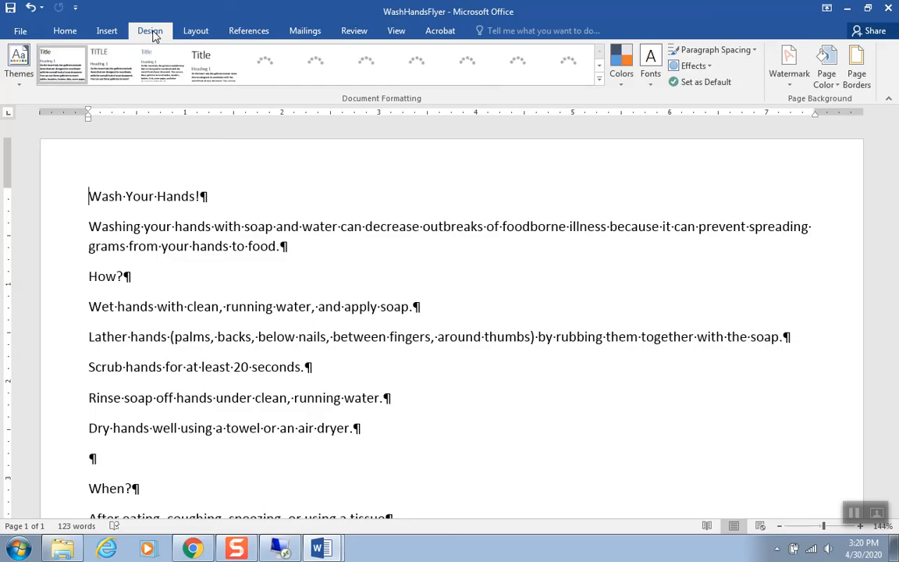
click(19, 78)
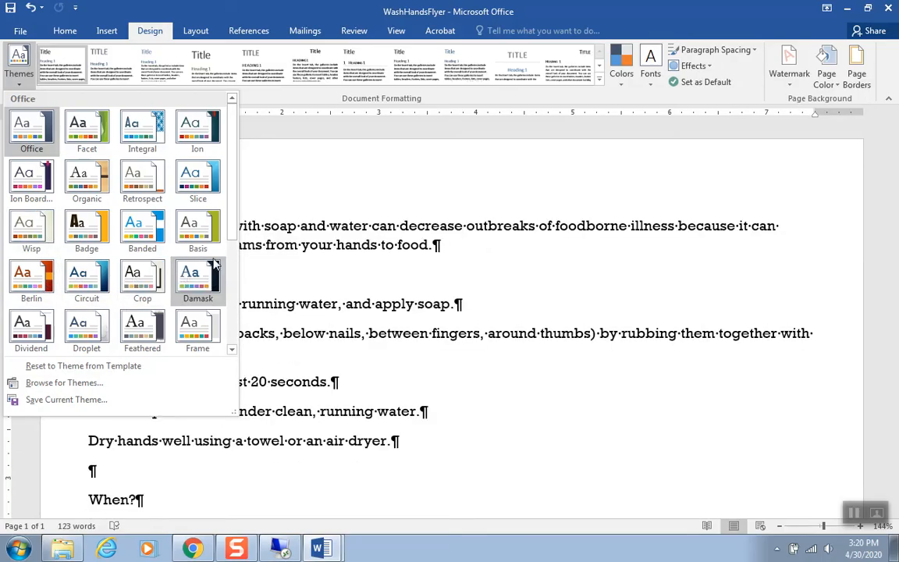
drag(232, 238, 236, 340)
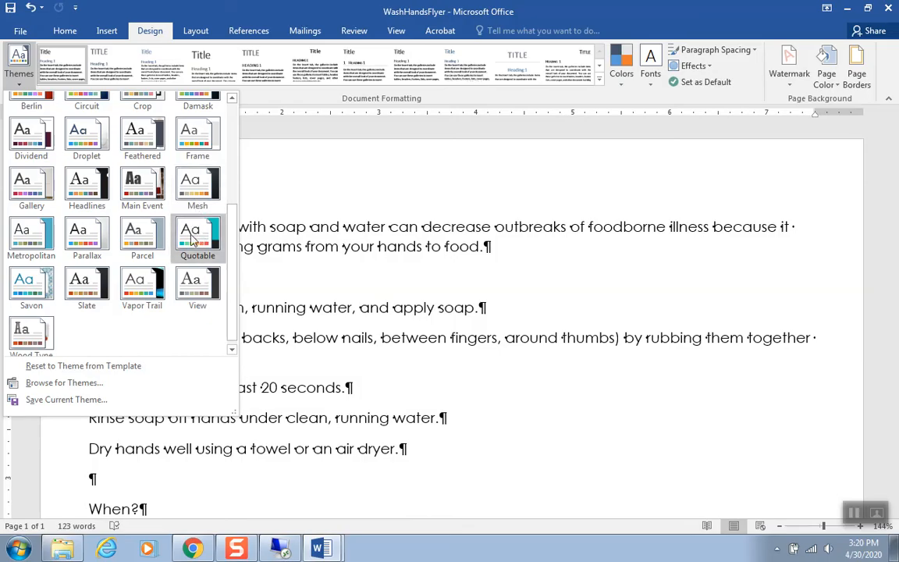
click(84, 290)
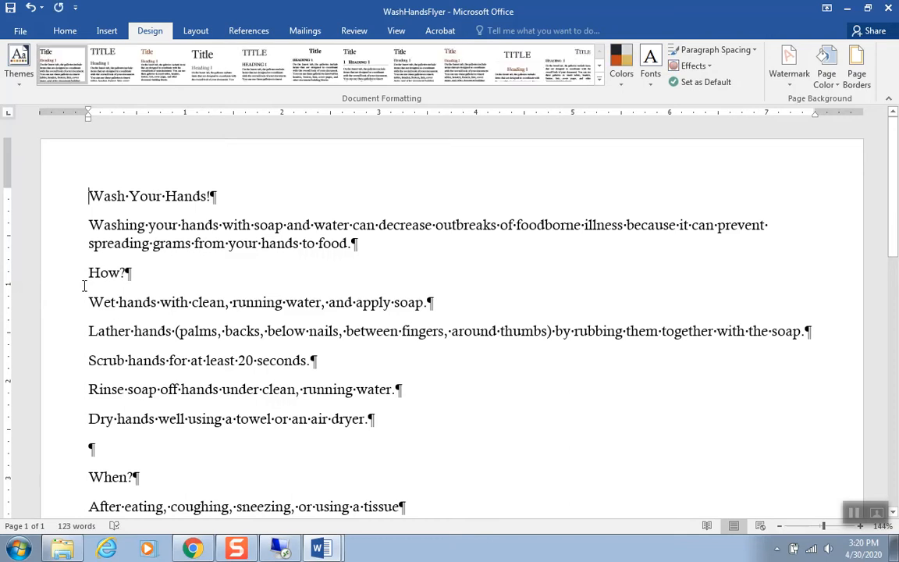
Center the "Wash Your Hands!" title and the introductory paragraph below it
click(66, 33)
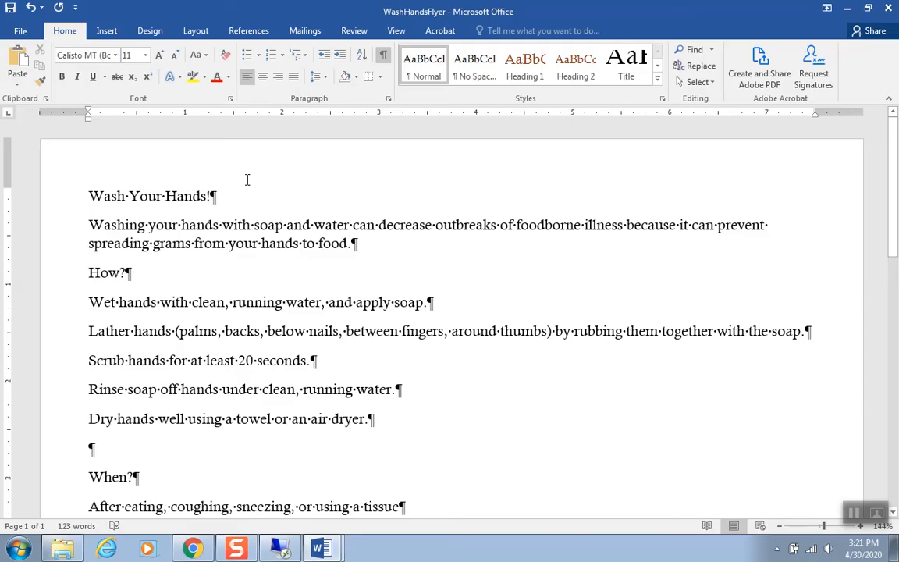
key(ctrl+e)
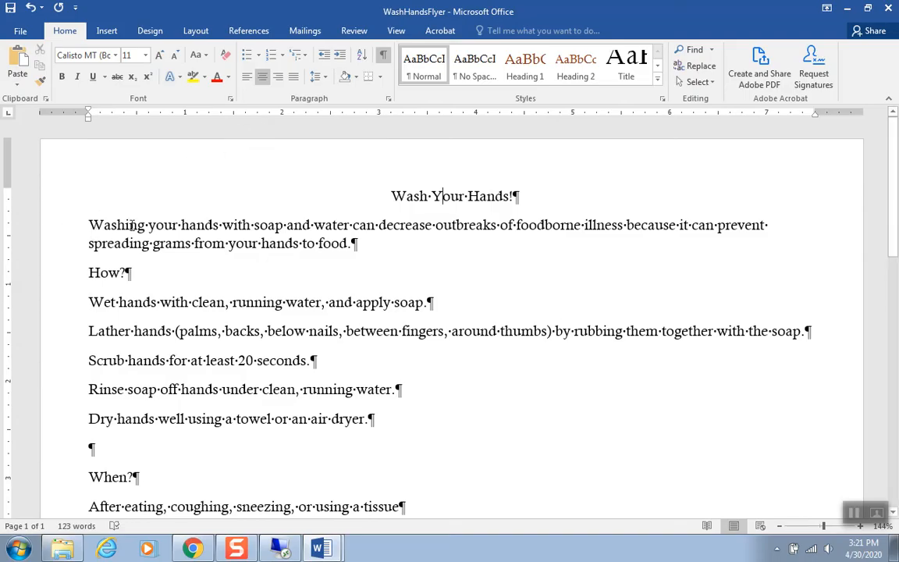
click(180, 225)
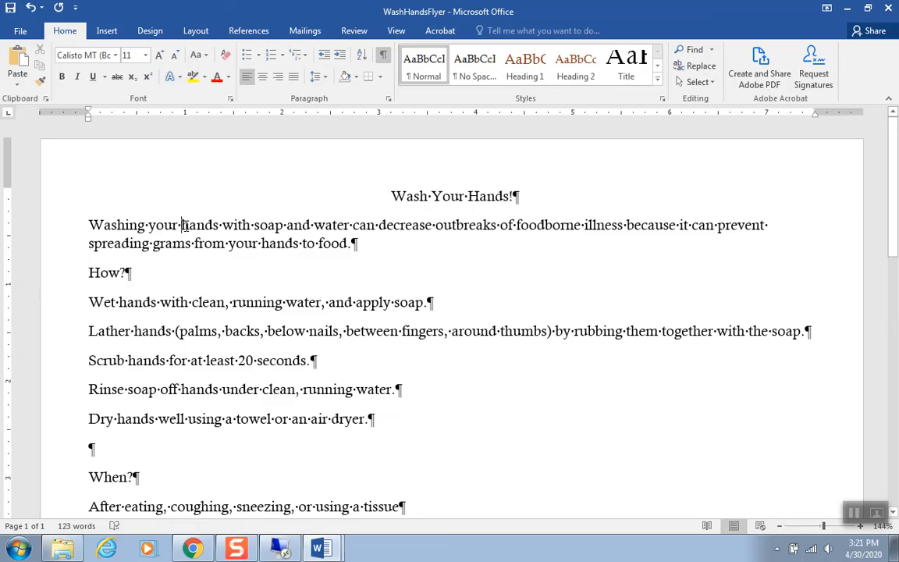
click(264, 78)
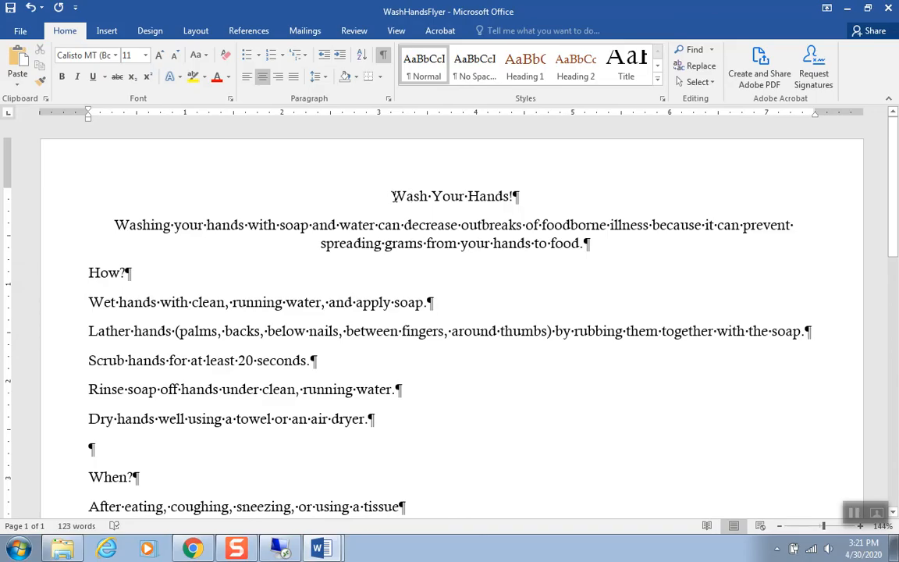
drag(392, 196, 519, 195)
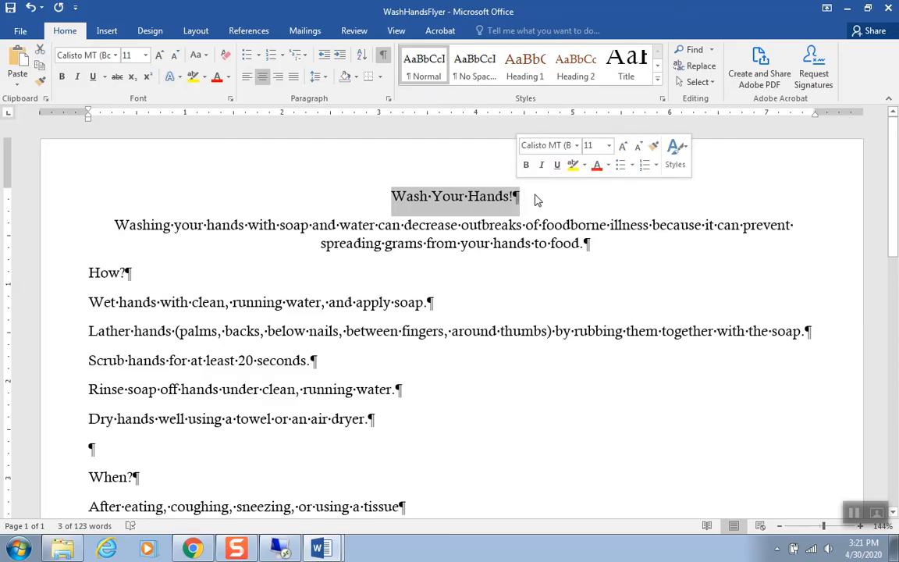
click(536, 195)
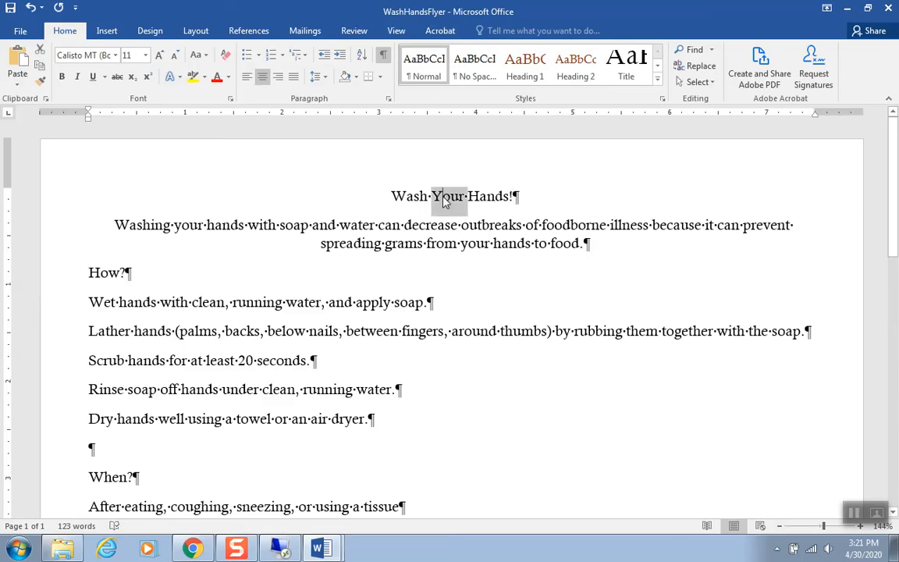
triple_click(442, 197)
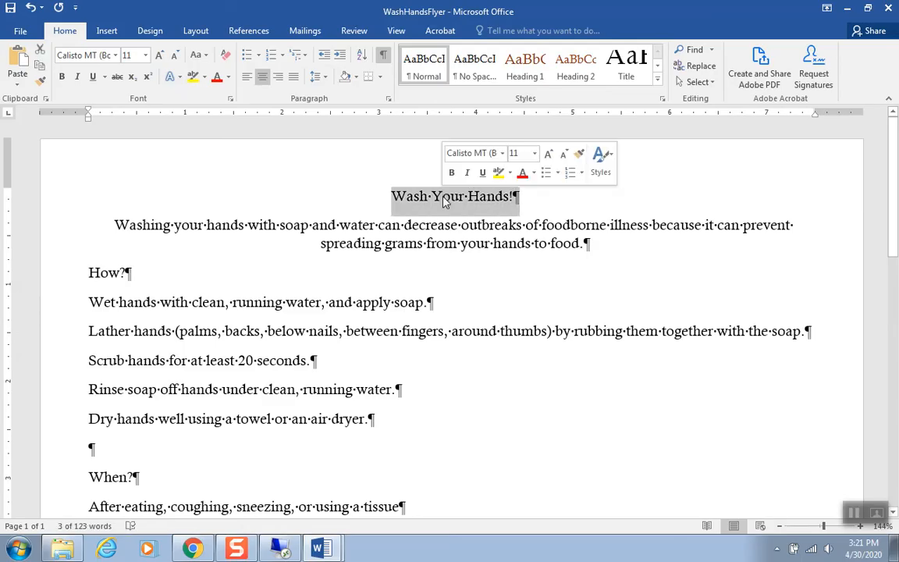
click(523, 198)
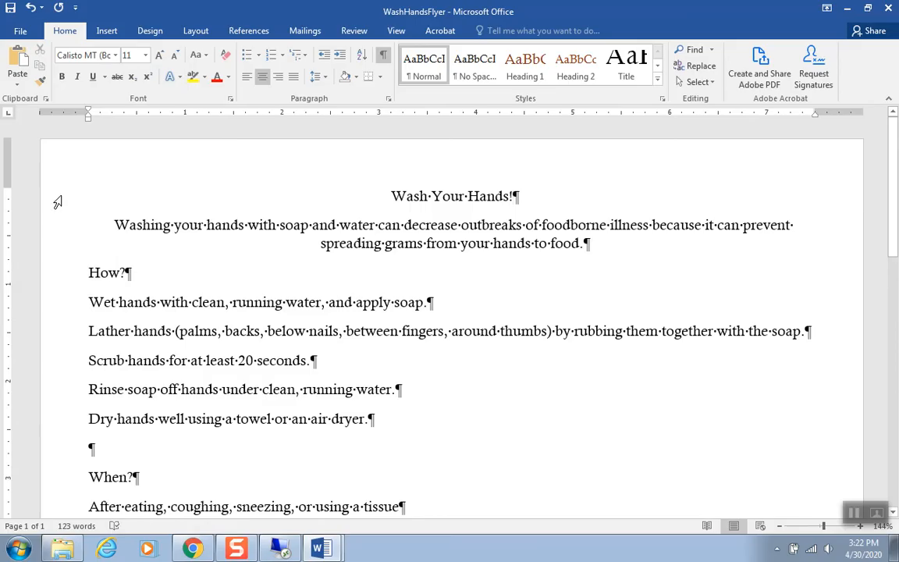
click(57, 202)
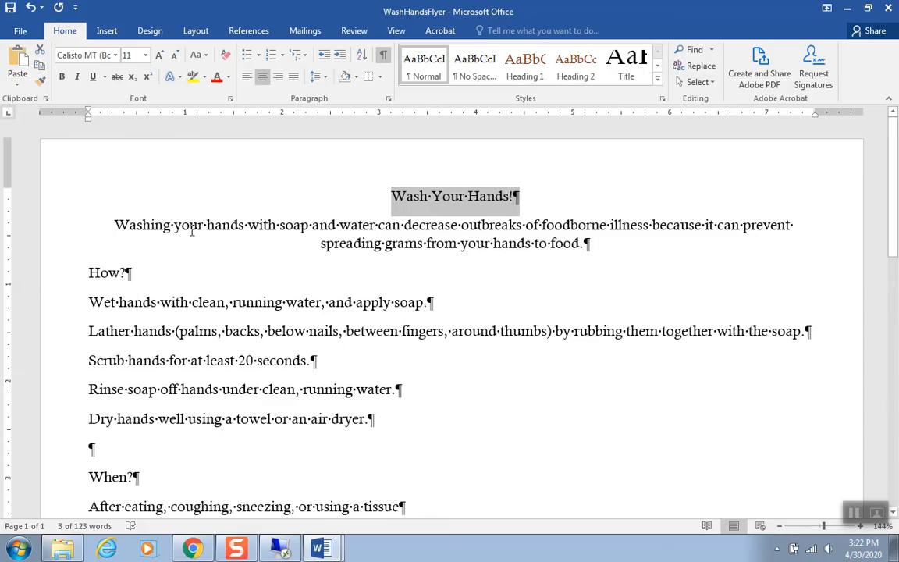
key(Left)
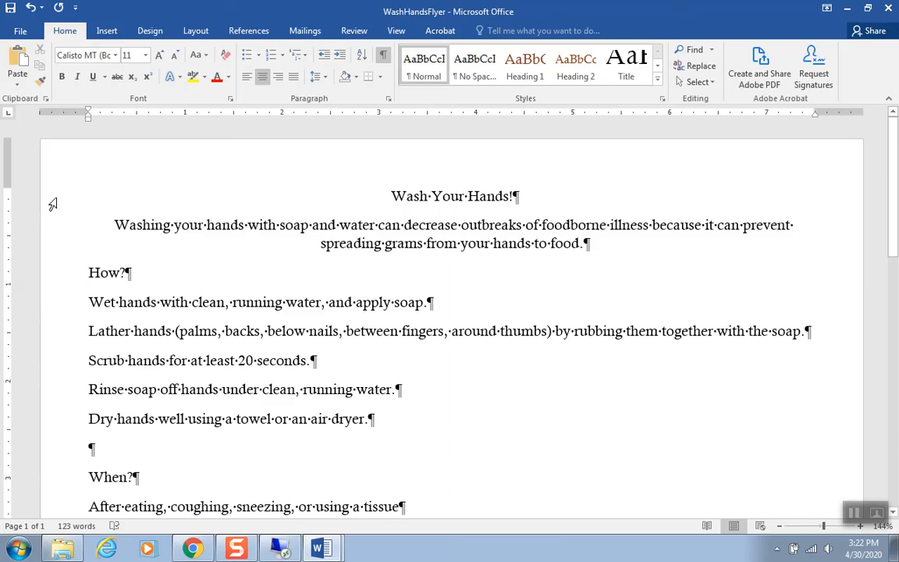
Set the "Wash Your Hands!" title in 36-point Rockwell Extra Bold and change its case to UPPERCASE
click(52, 201)
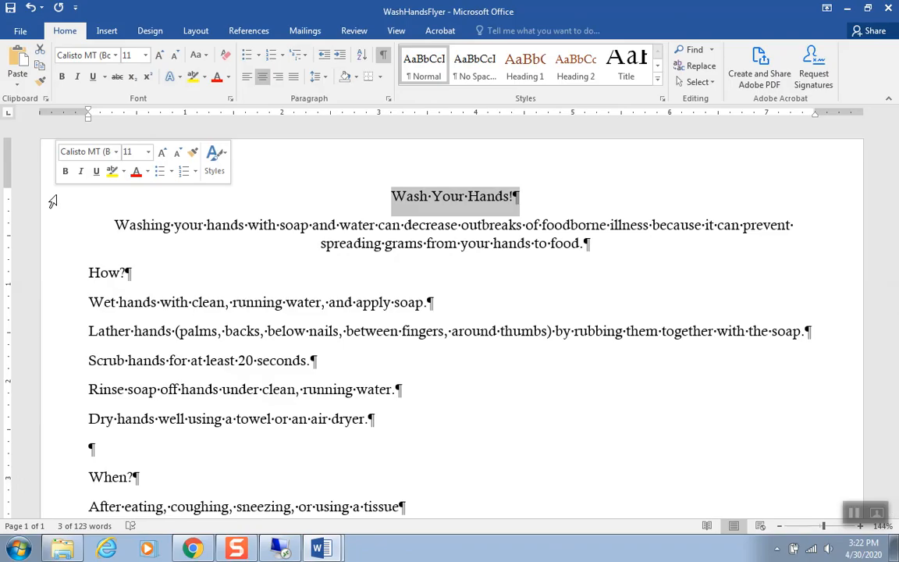
click(149, 153)
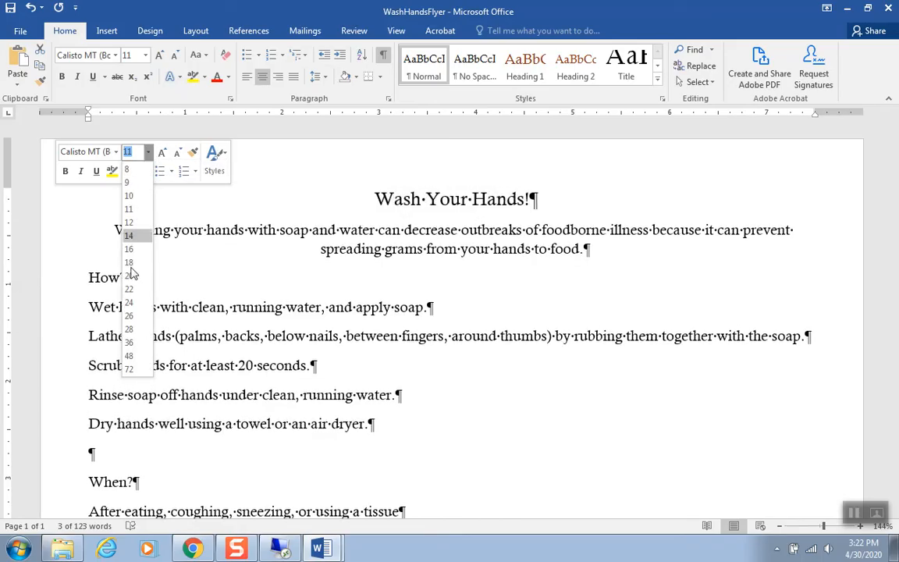
click(129, 342)
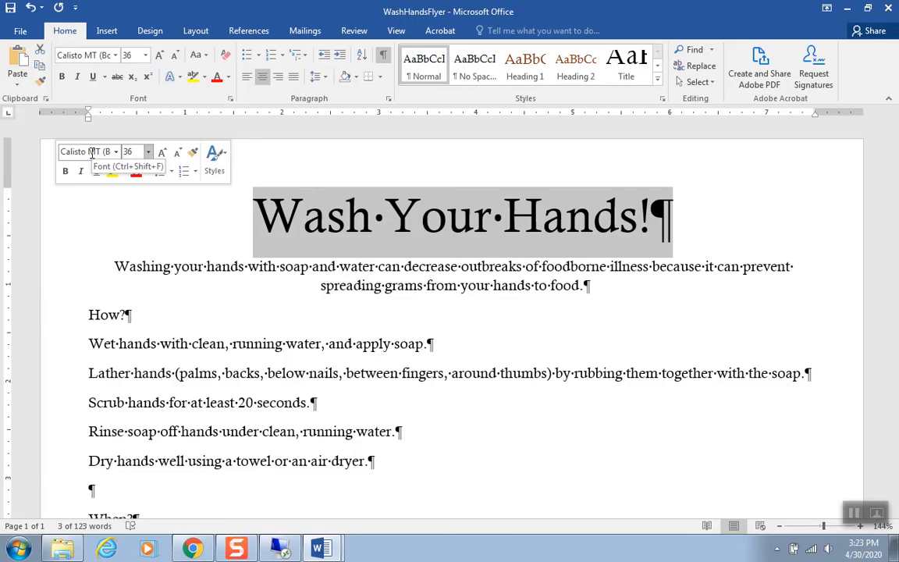
click(91, 153)
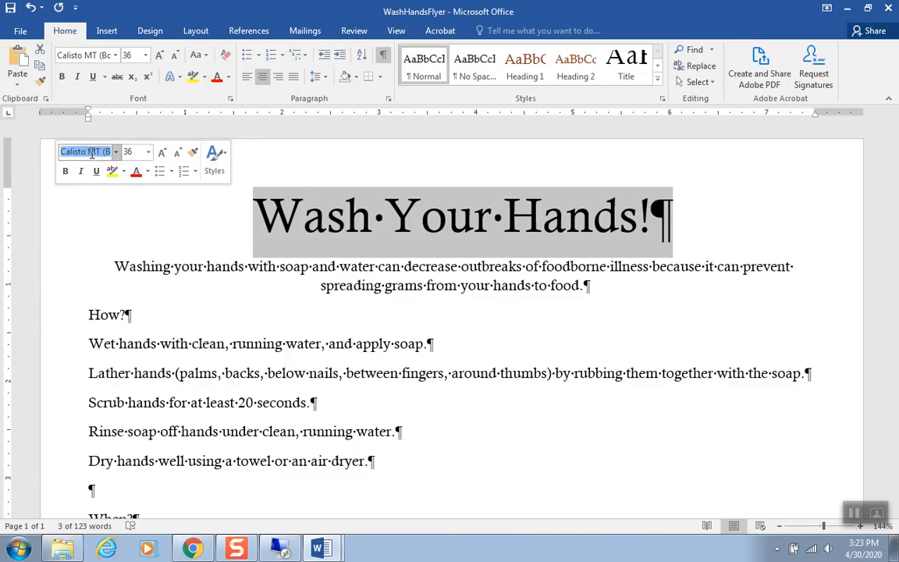
text(Rockwell Extr)
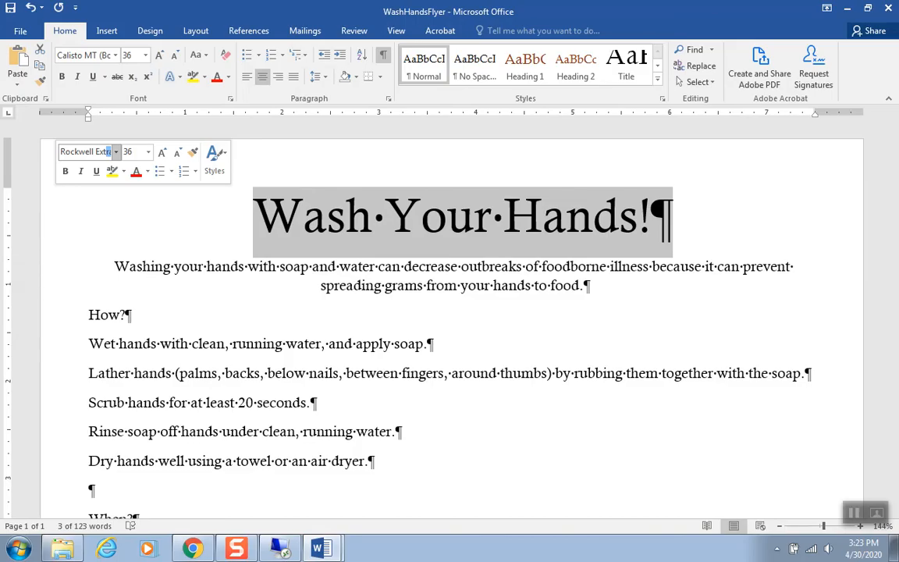
key(Return)
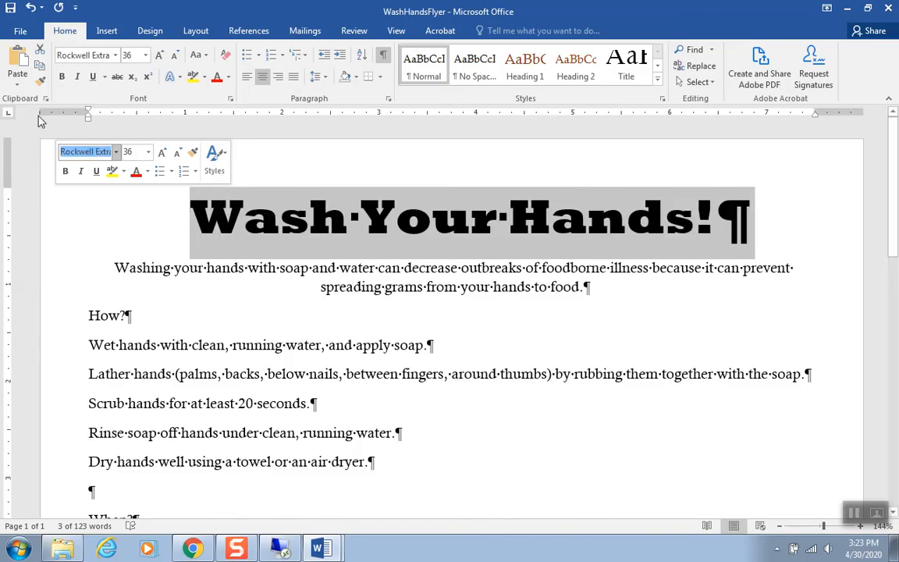
click(116, 153)
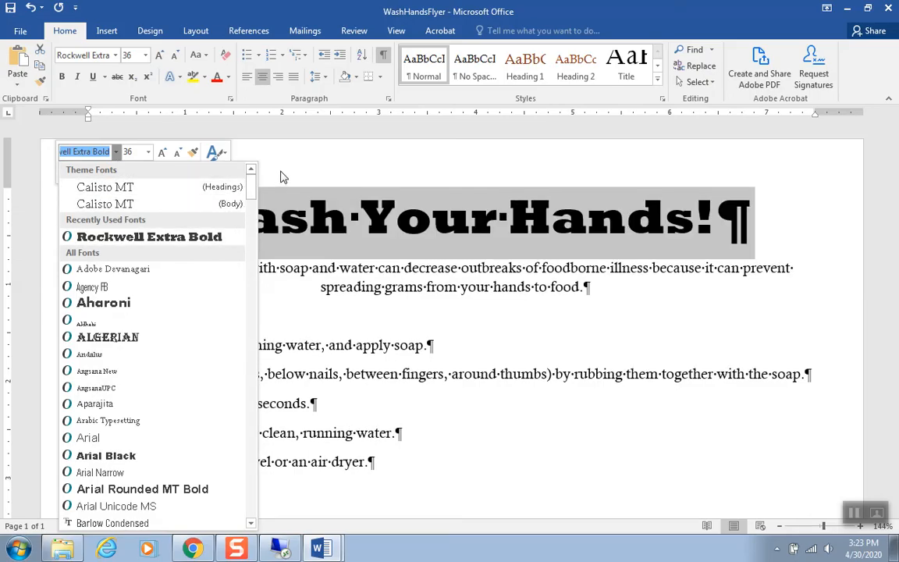
key(Escape)
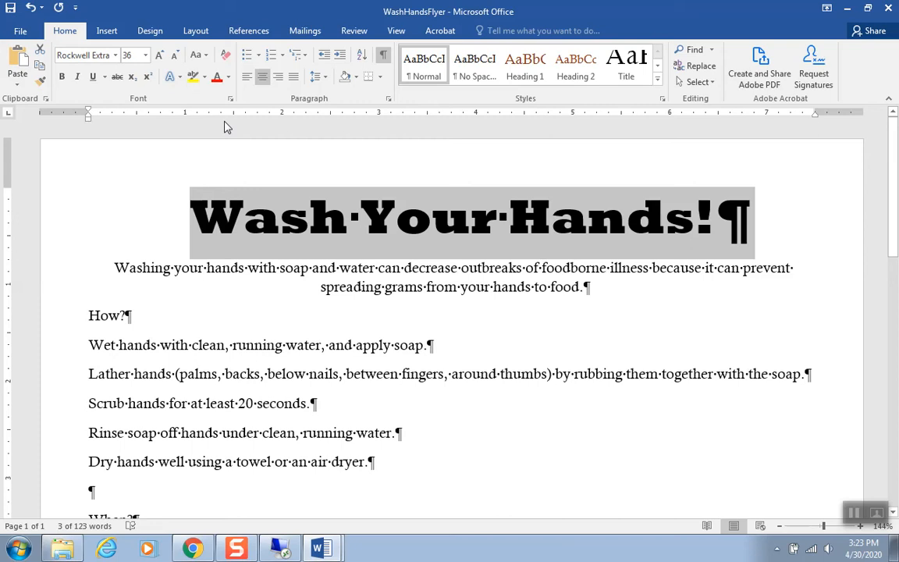
click(203, 60)
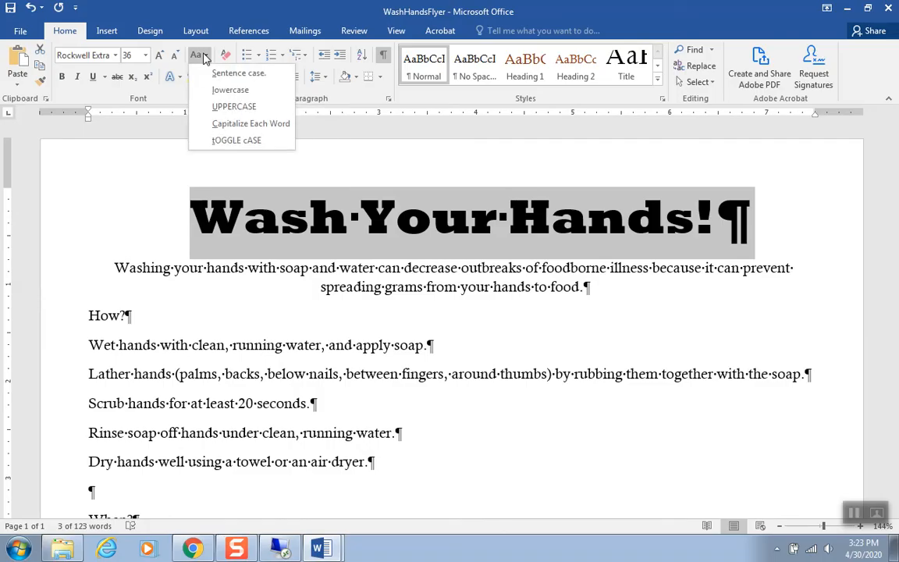
click(215, 110)
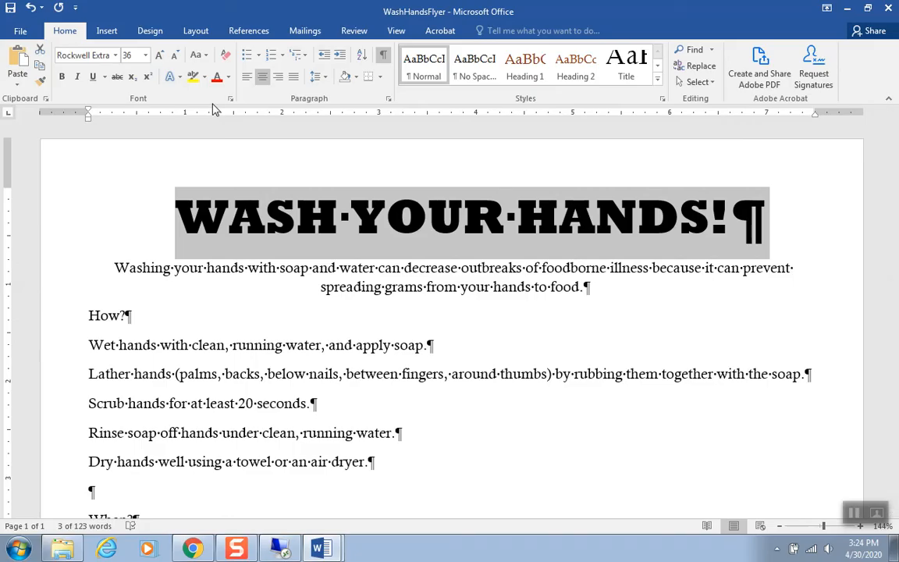
Apply the white-fill text effect with a reddish-brown outline and shadow to the title, and shade its paragraph Brown, Accent 4, Darker 25%
click(179, 78)
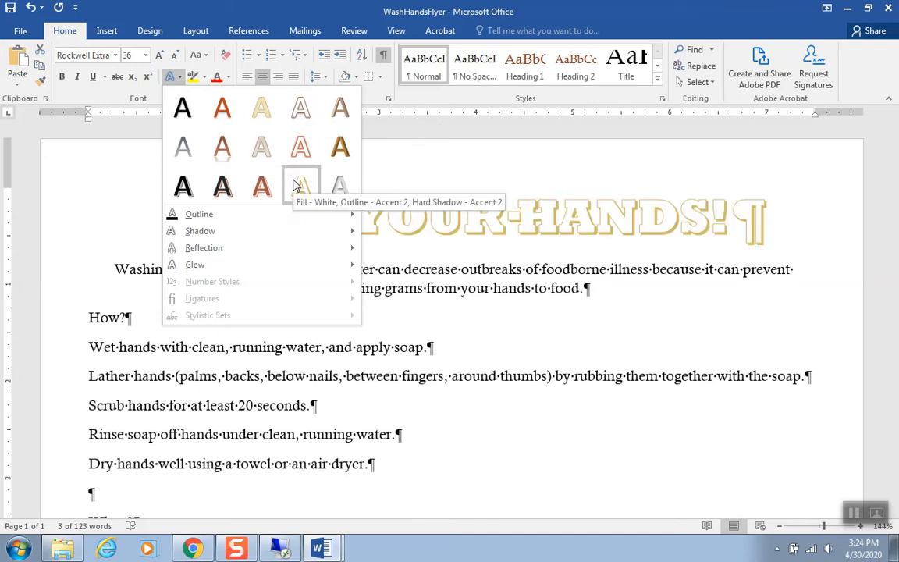
click(300, 114)
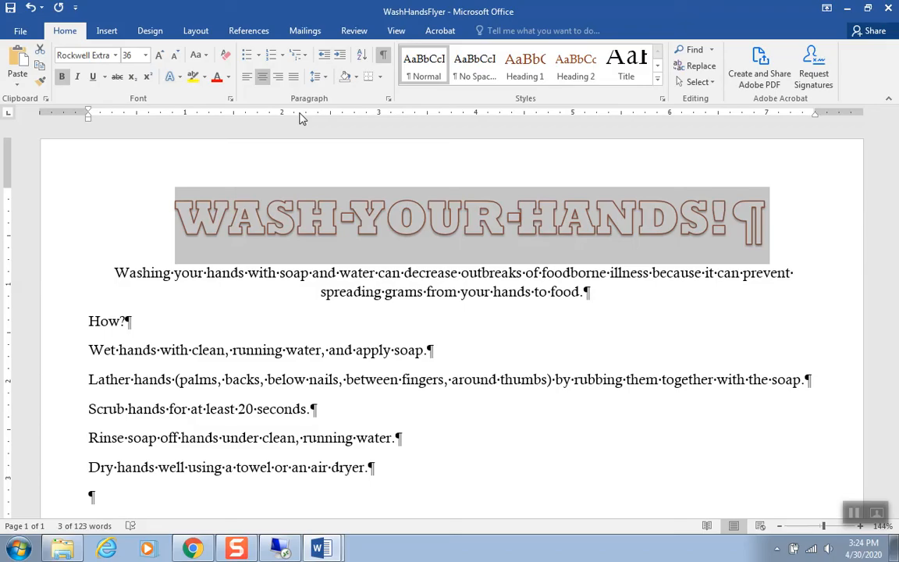
click(356, 78)
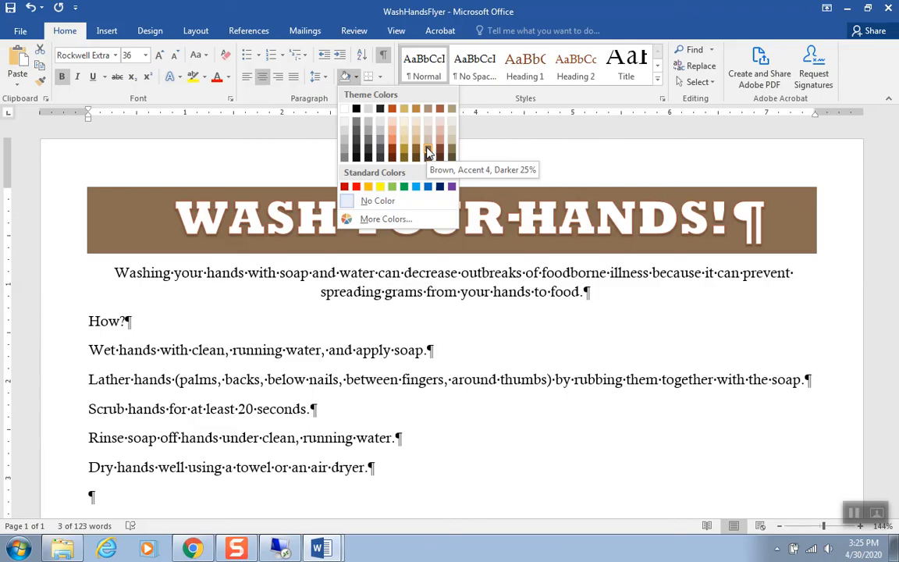
click(427, 152)
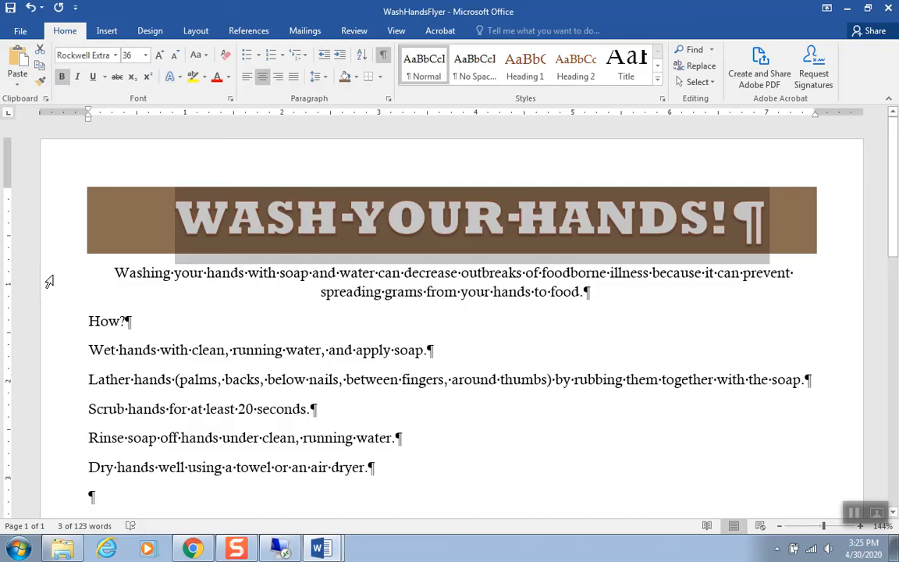
Color the introductory paragraph below the title dark reddish-brown and enlarge its text to 22 points
drag(49, 279, 52, 293)
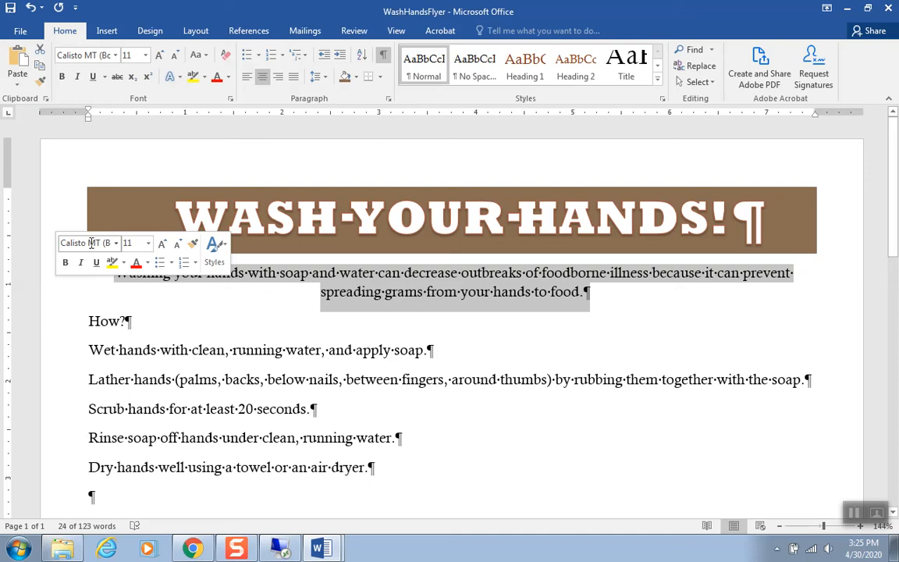
click(148, 263)
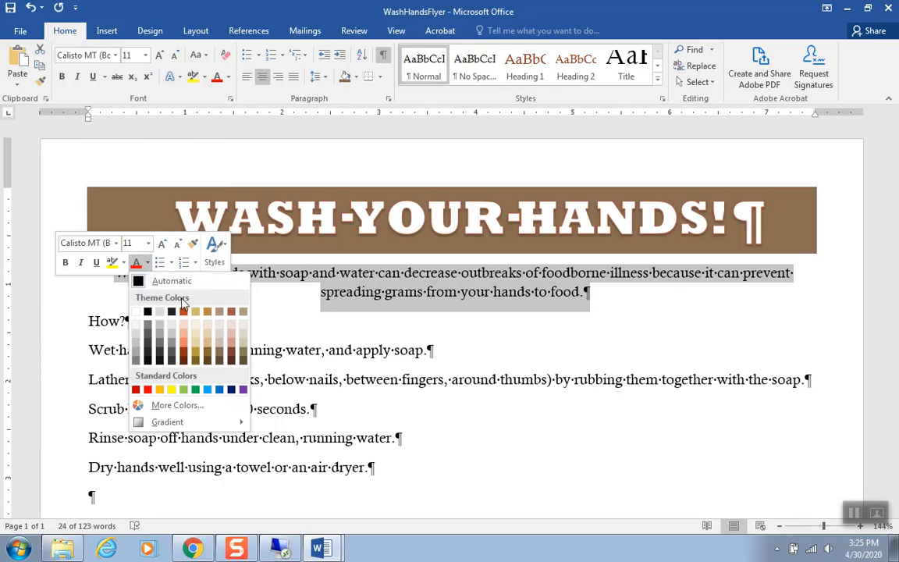
click(232, 357)
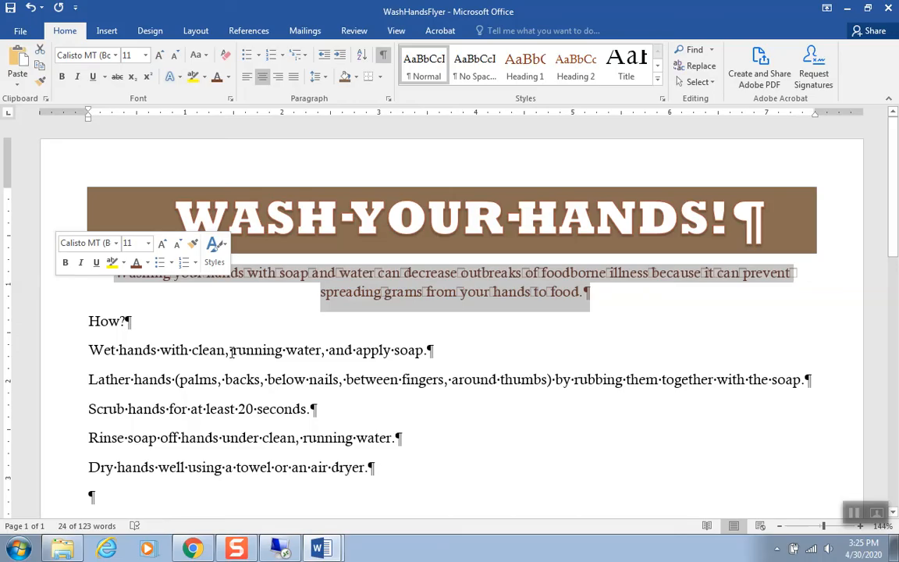
click(162, 246)
click(162, 246)
click(161, 246)
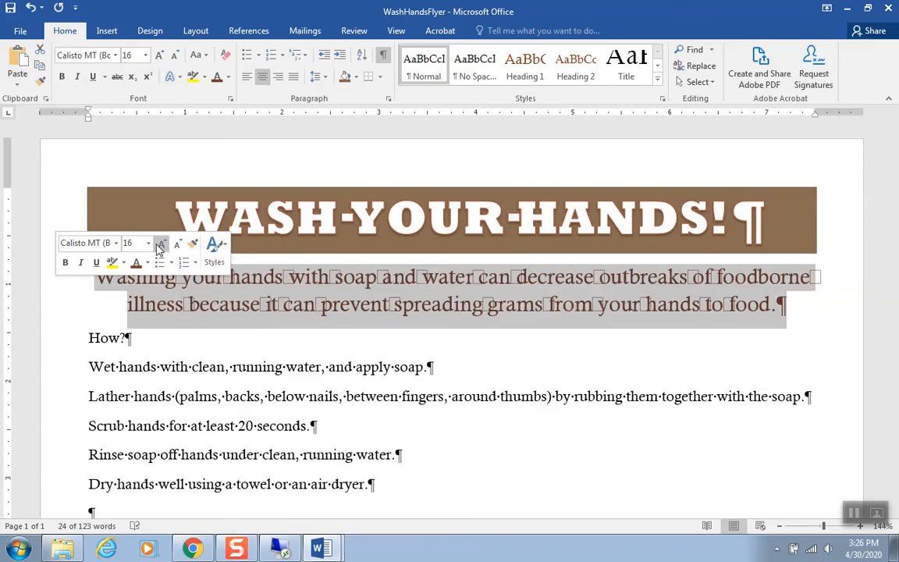
click(162, 245)
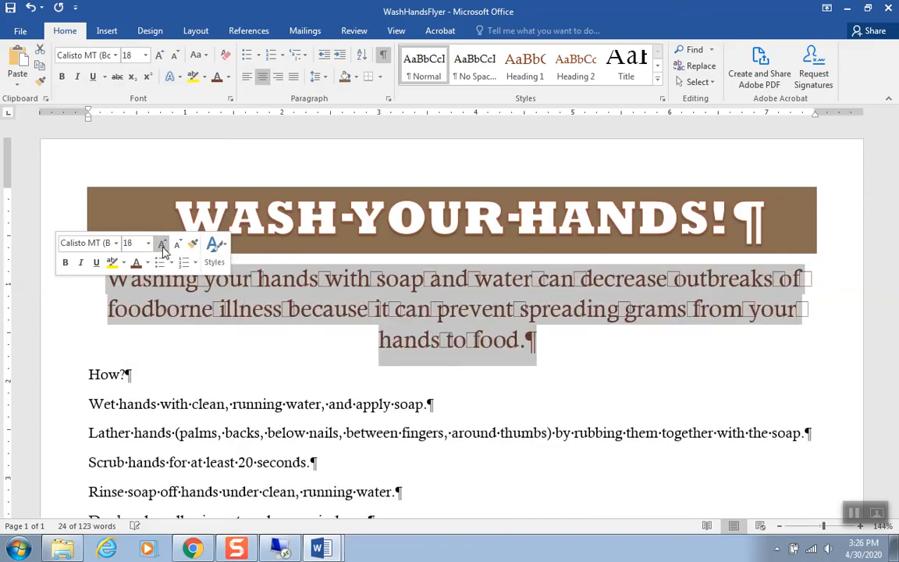
click(162, 245)
click(162, 246)
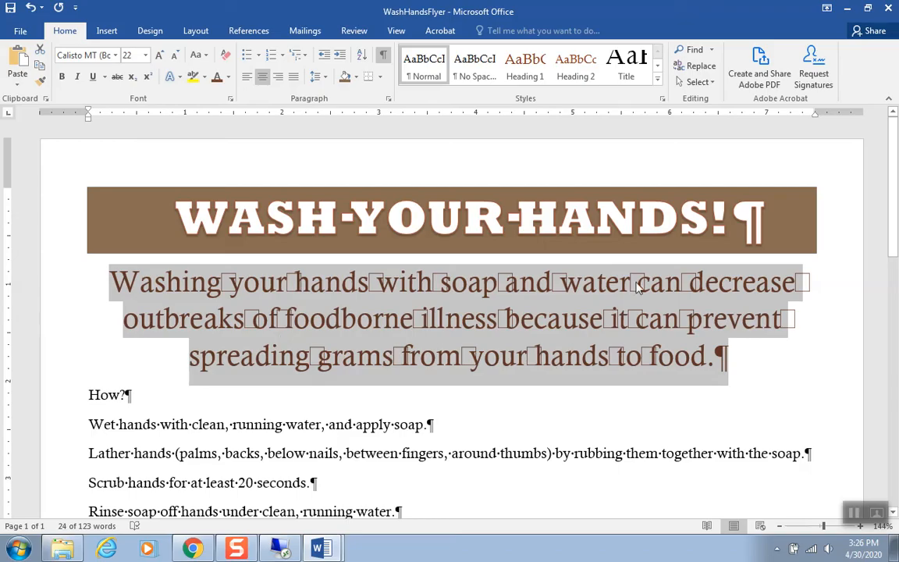
drag(895, 224, 894, 304)
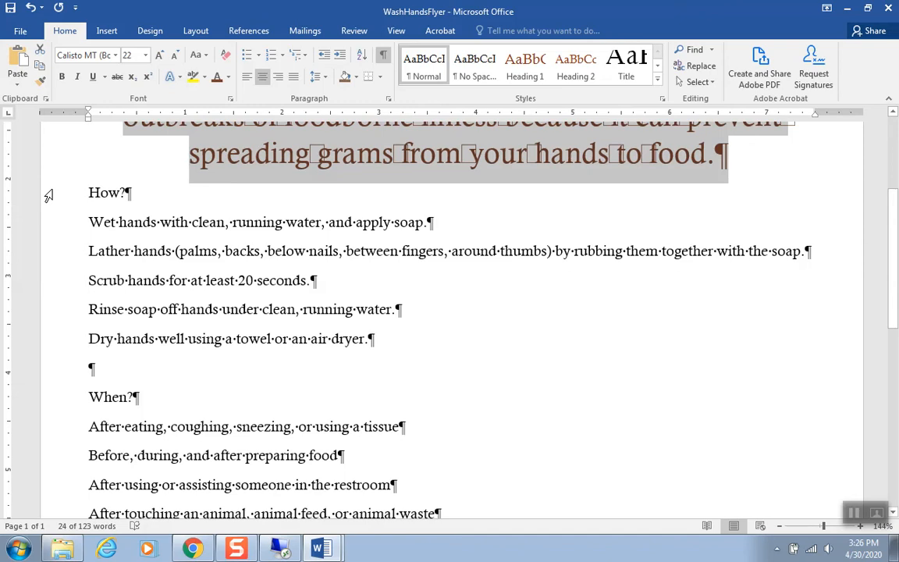
drag(48, 195, 107, 372)
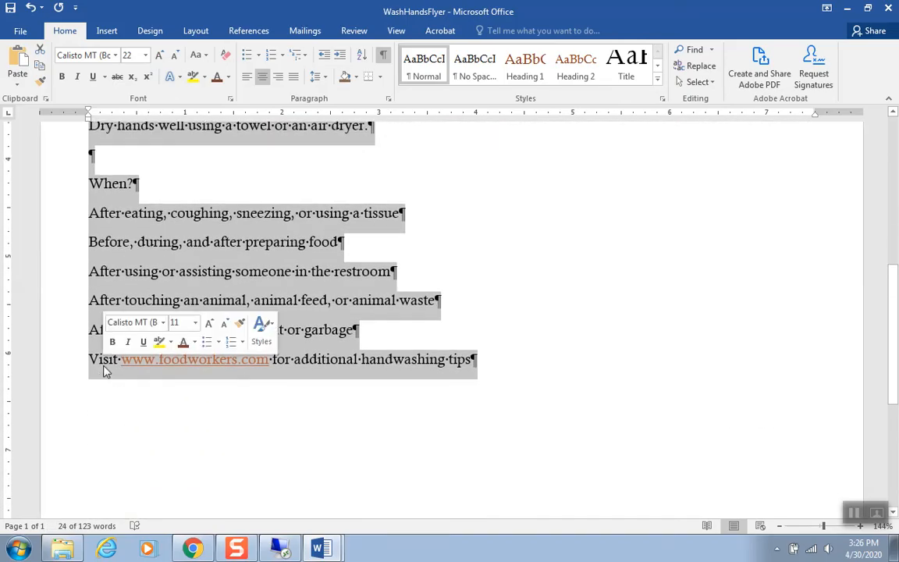
click(146, 56)
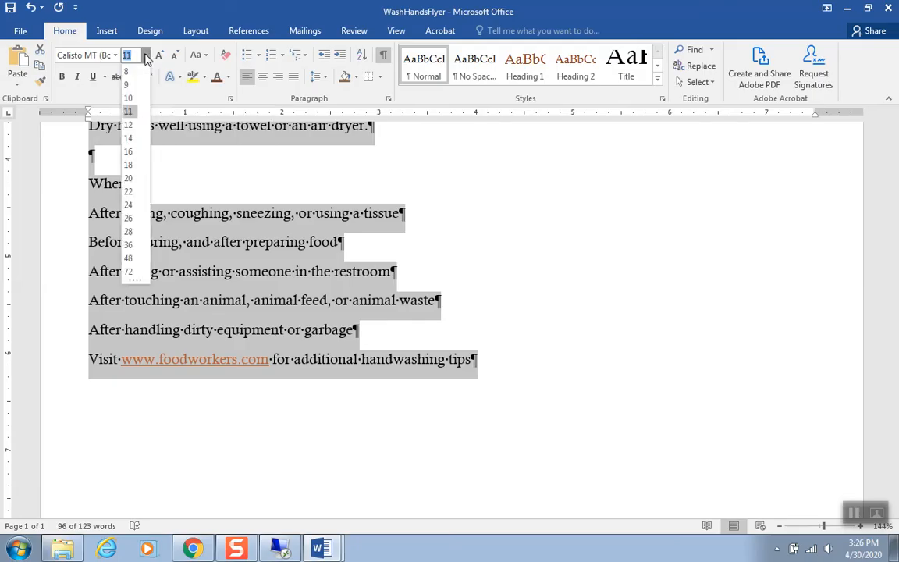
click(130, 180)
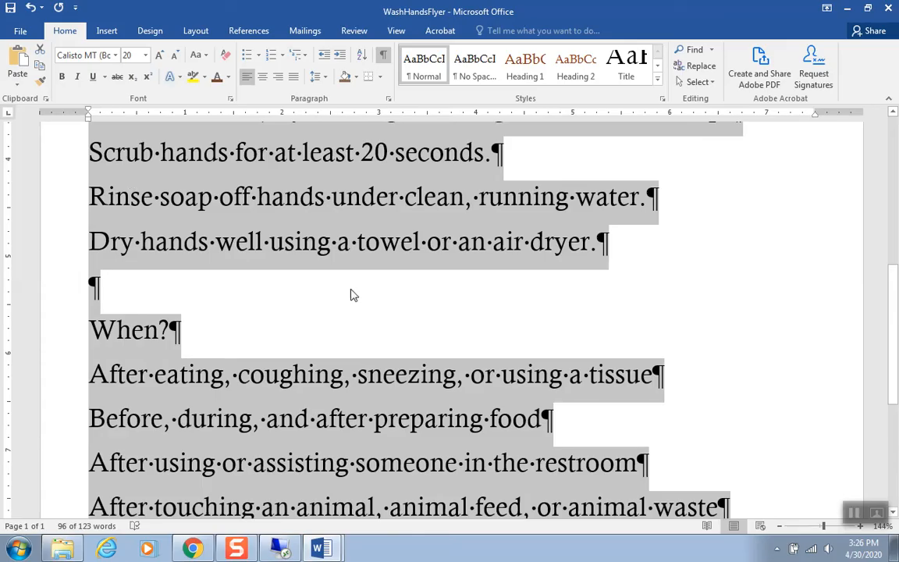
Format the five handwashing instructions under "How?" as a numbered list
click(781, 530)
click(781, 529)
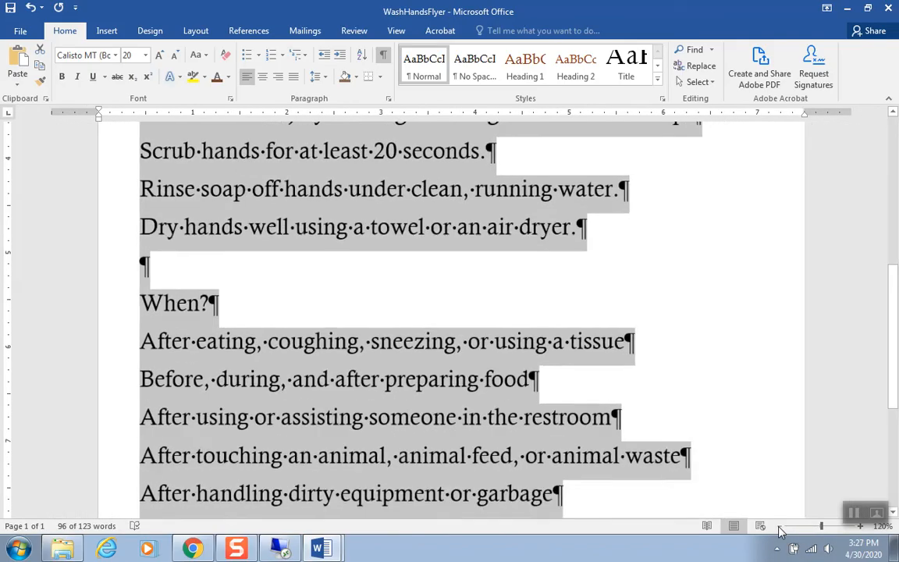
click(780, 529)
click(780, 529)
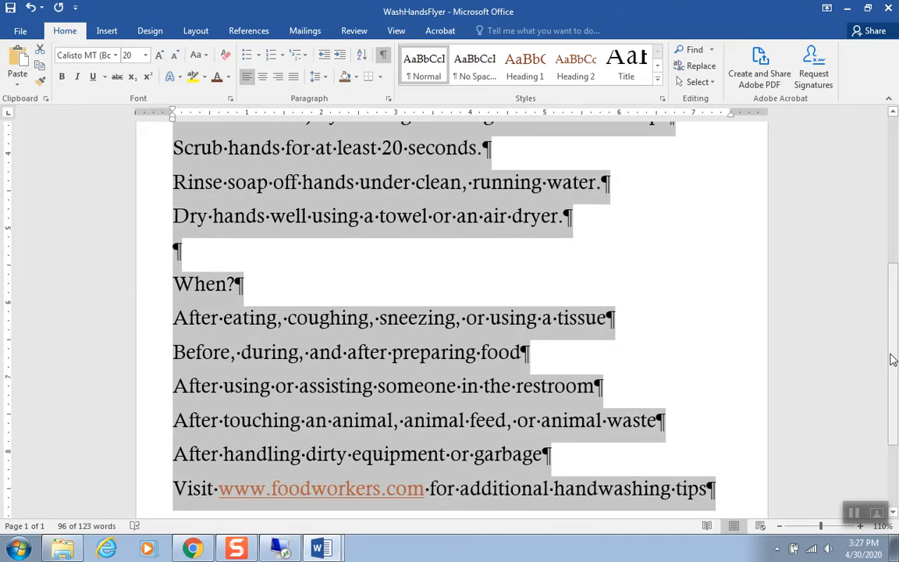
drag(893, 334, 886, 308)
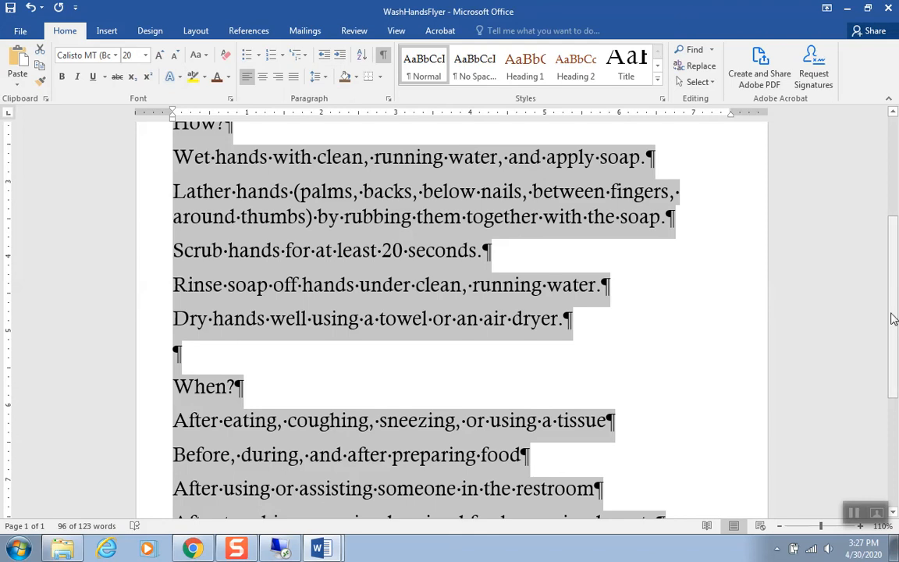
mouse_move(894, 318)
mouse_down()
mouse_move(893, 330)
mouse_move(892, 301)
mouse_up()
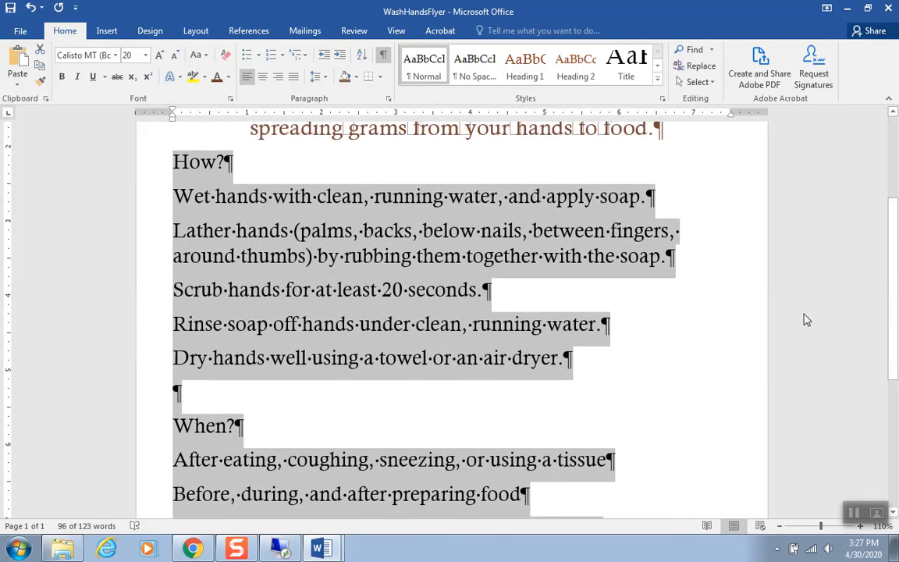
click(747, 320)
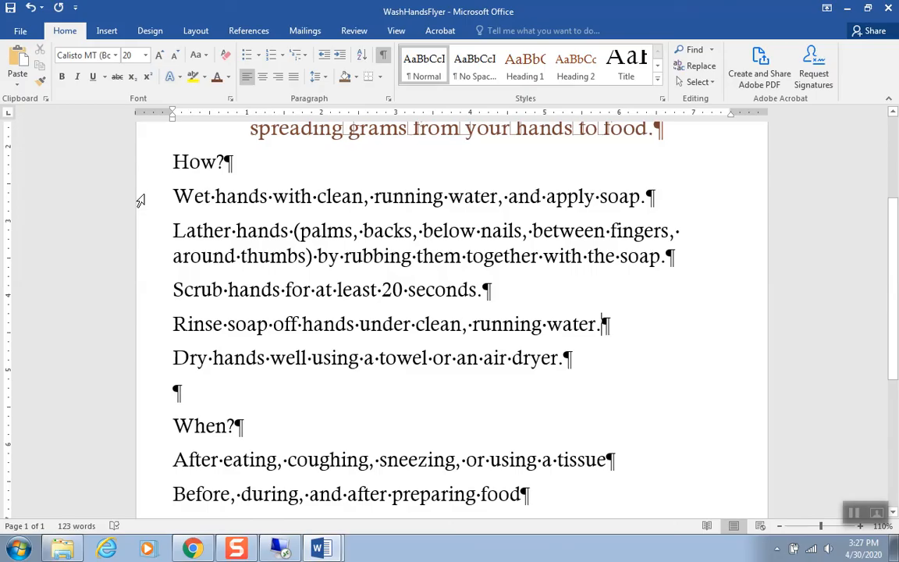
drag(142, 202, 141, 354)
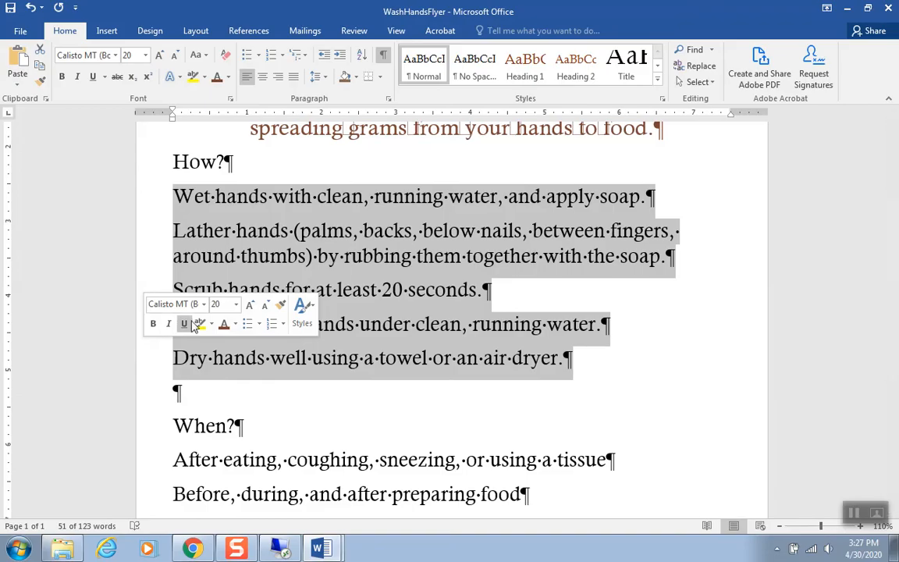
click(273, 326)
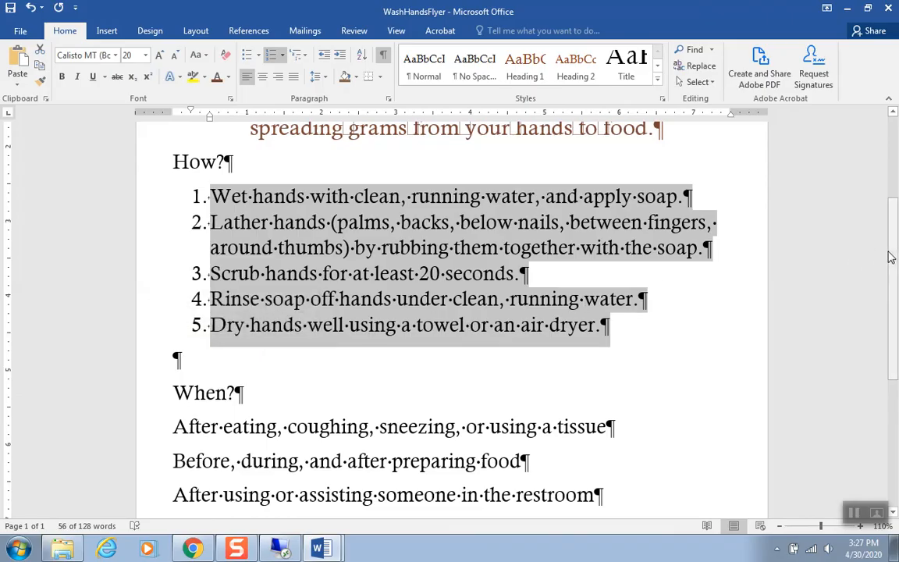
Format the five lines under "When?", from "After eating" to "After handling dirty equipment or garbage", as a bulleted list
drag(889, 258, 890, 322)
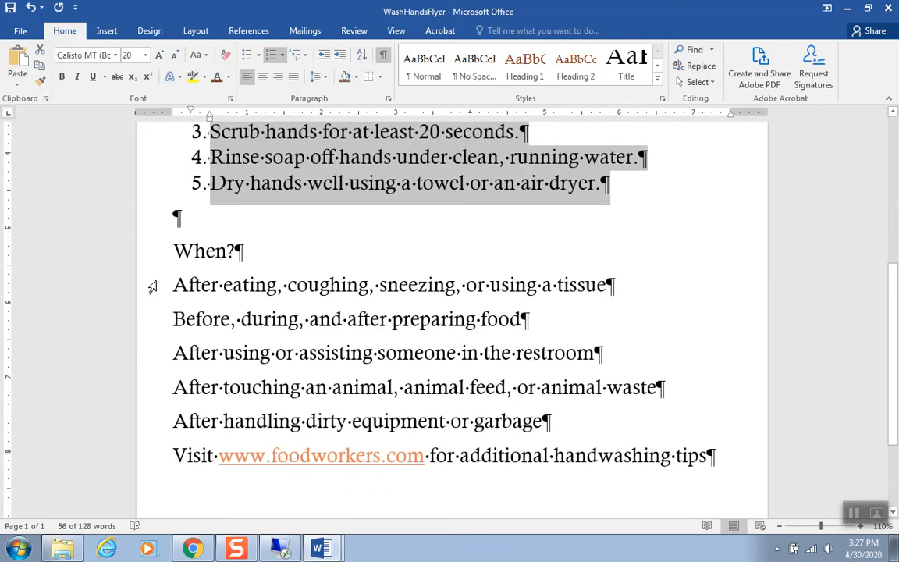
drag(139, 290, 145, 419)
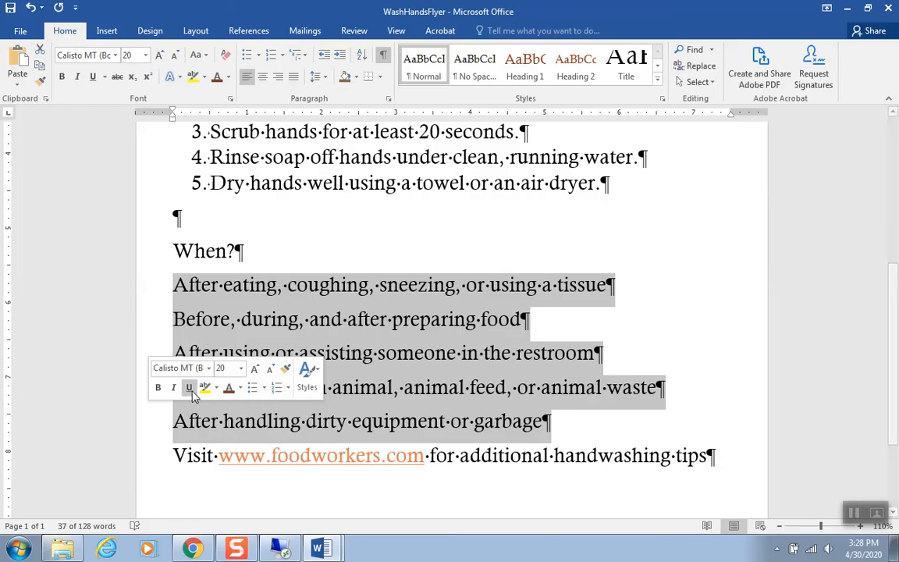
click(252, 390)
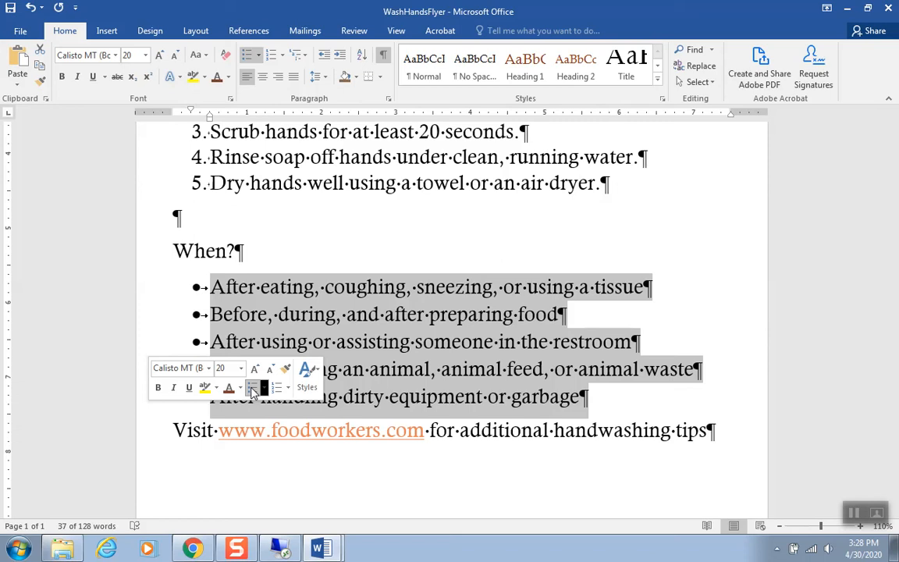
click(488, 224)
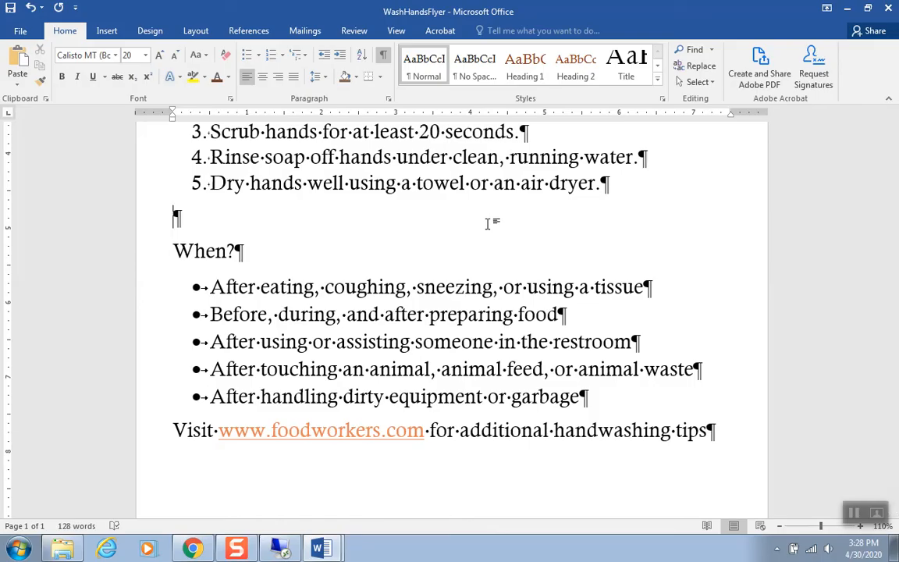
right_click(275, 434)
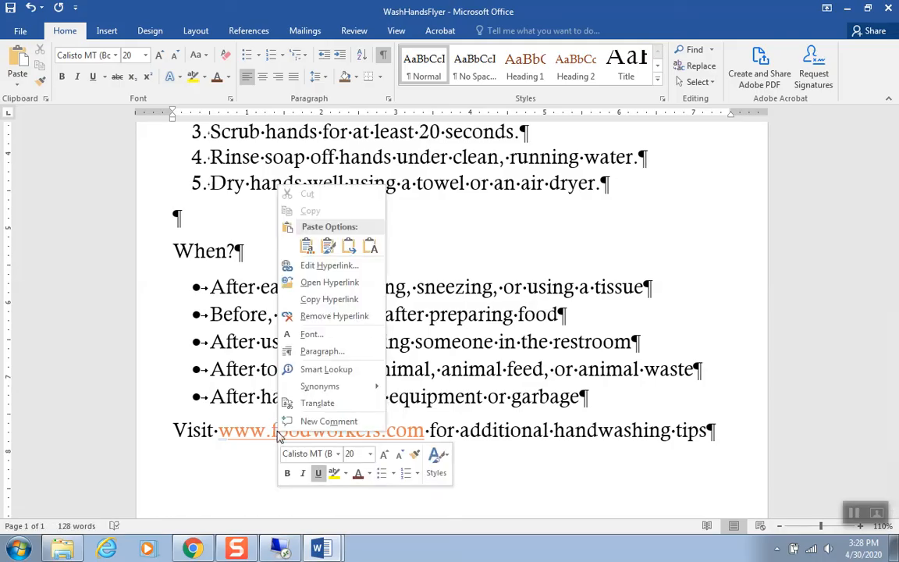
click(313, 322)
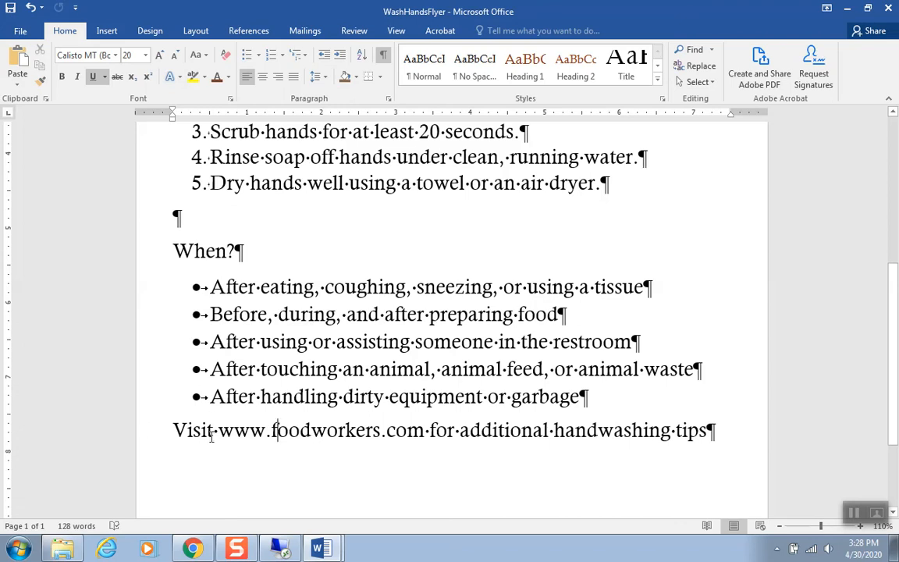
click(141, 438)
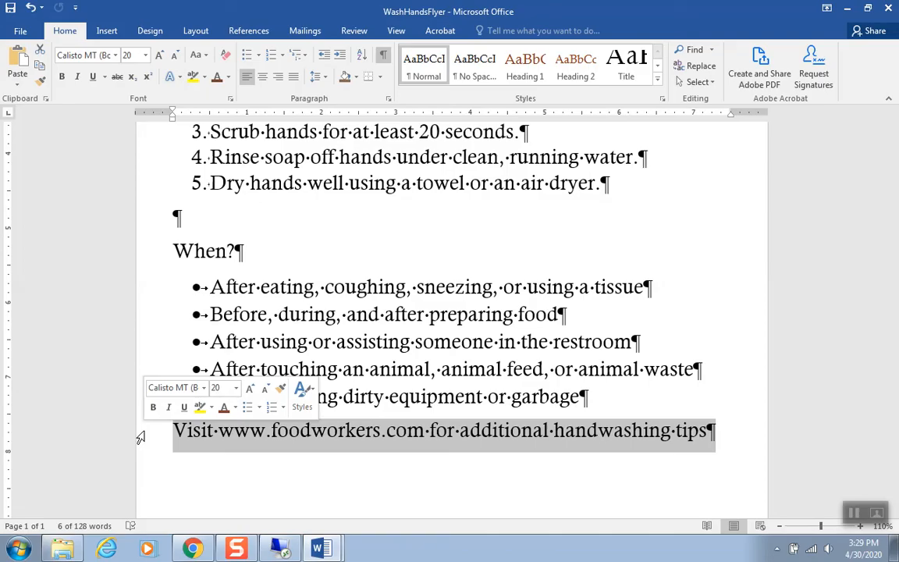
key(ctrl+e)
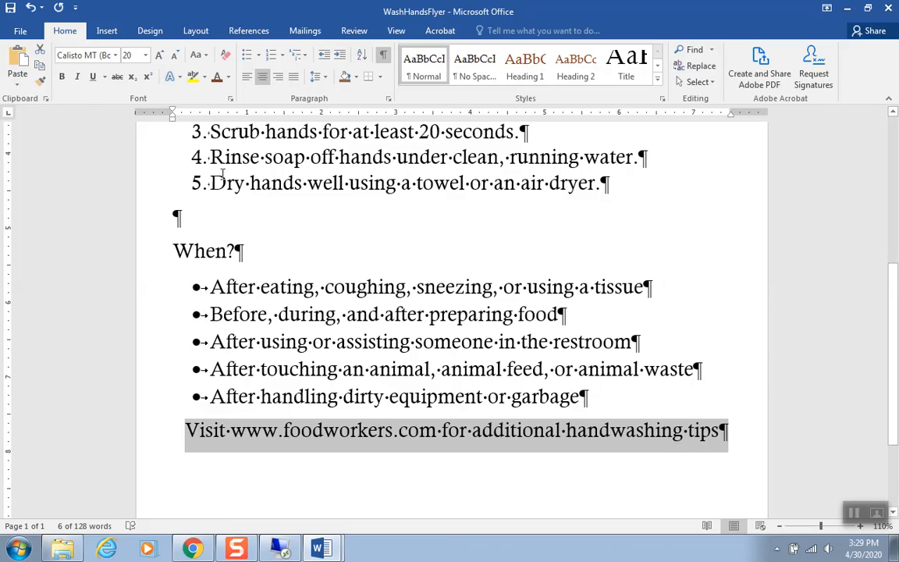
Reduce the centered "Visit" line to a font size of 18 and color it dark reddish-brown
click(177, 60)
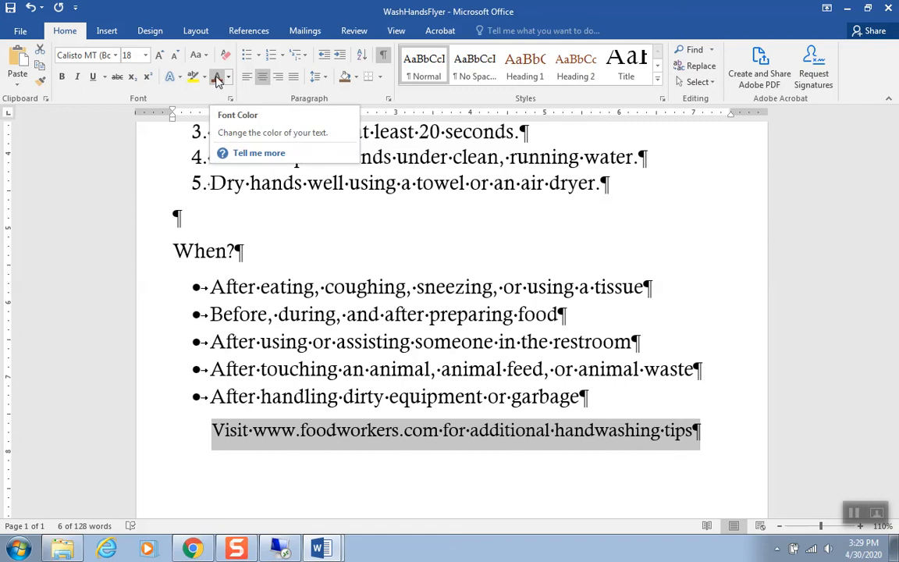
click(218, 81)
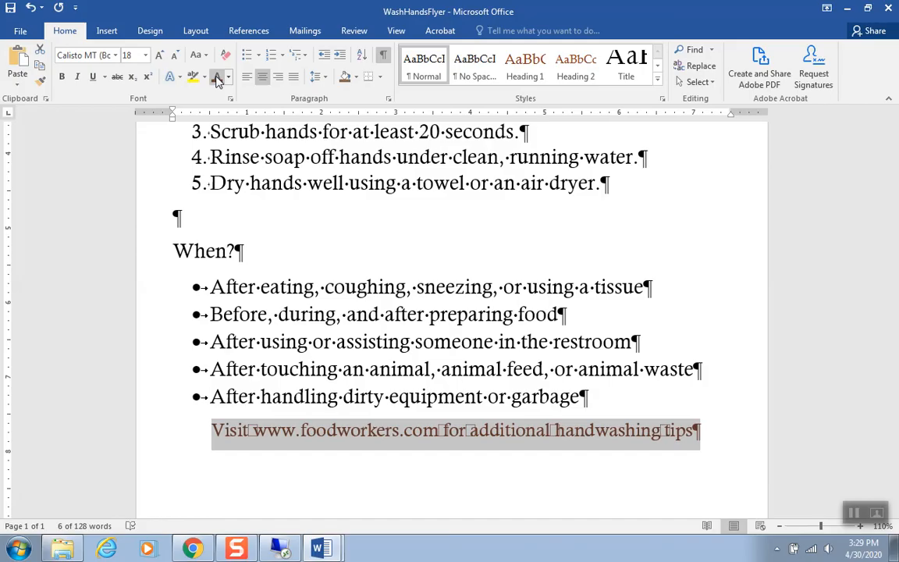
click(441, 469)
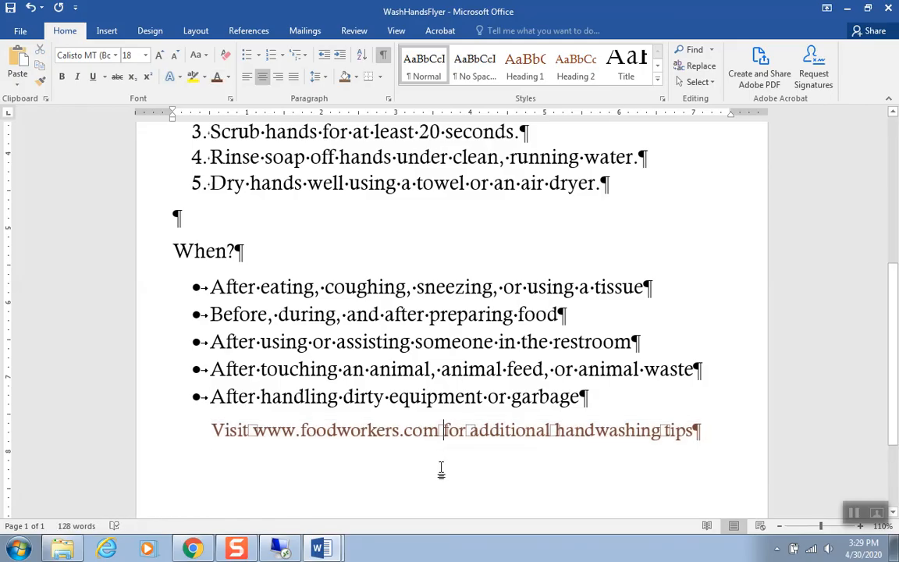
Underline the words "additional handwashing tips" in the "Visit" line
click(469, 430)
drag(469, 430, 675, 433)
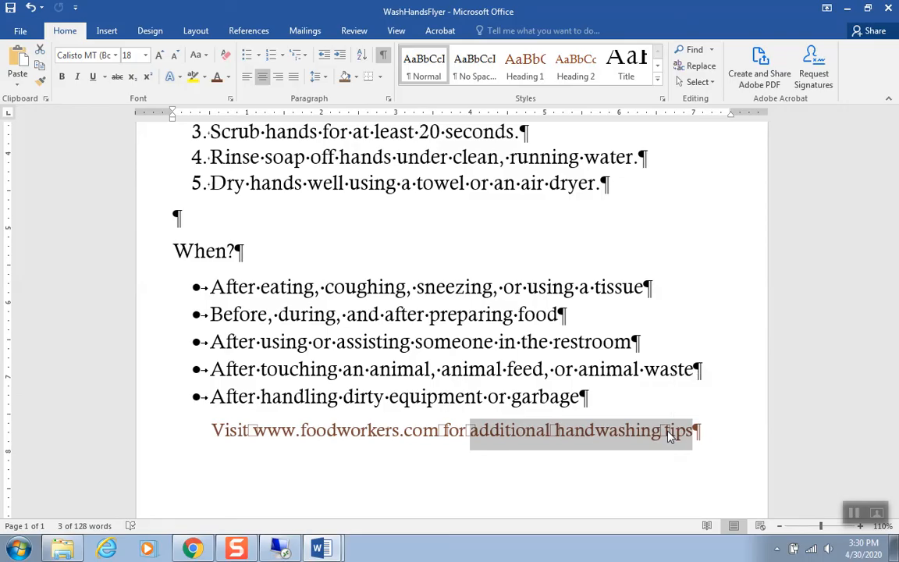
key(ctrl+u)
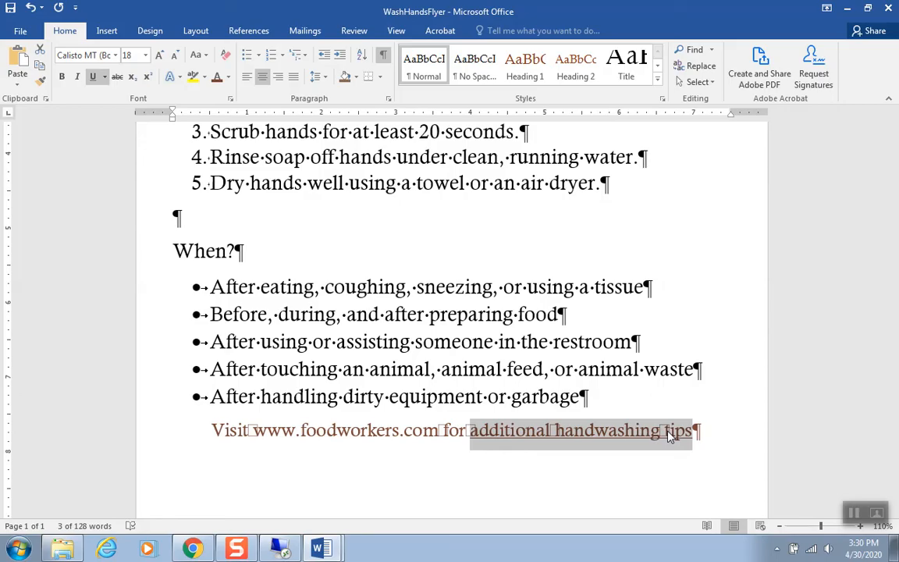
key(ctrl+u)
key(ctrl+u)
key(ctrl+u)
key(ctrl+u)
key(ctrl+u)
key(ctrl+u)
key(ctrl+u)
key(ctrl+u)
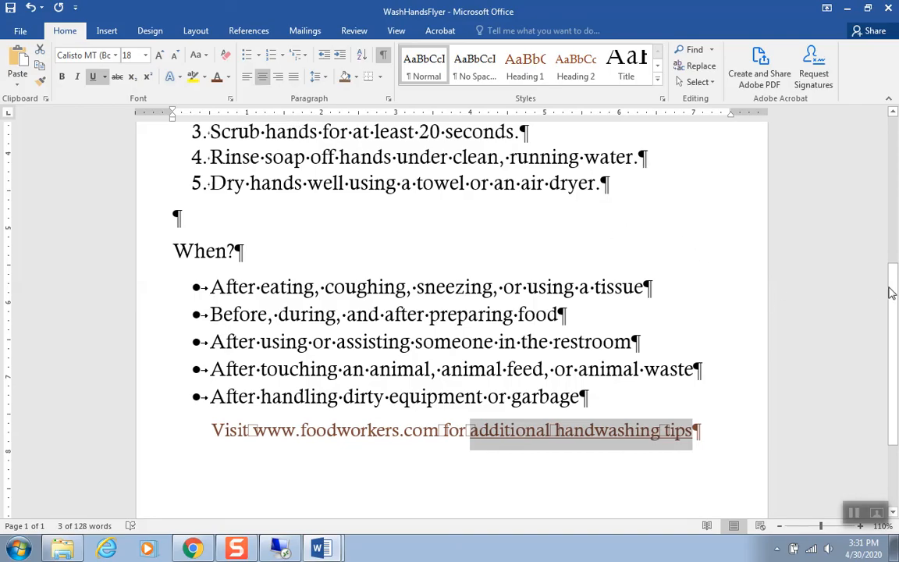
Italicize the word "prevent" in the introductory paragraph above "How?"
drag(891, 293, 881, 234)
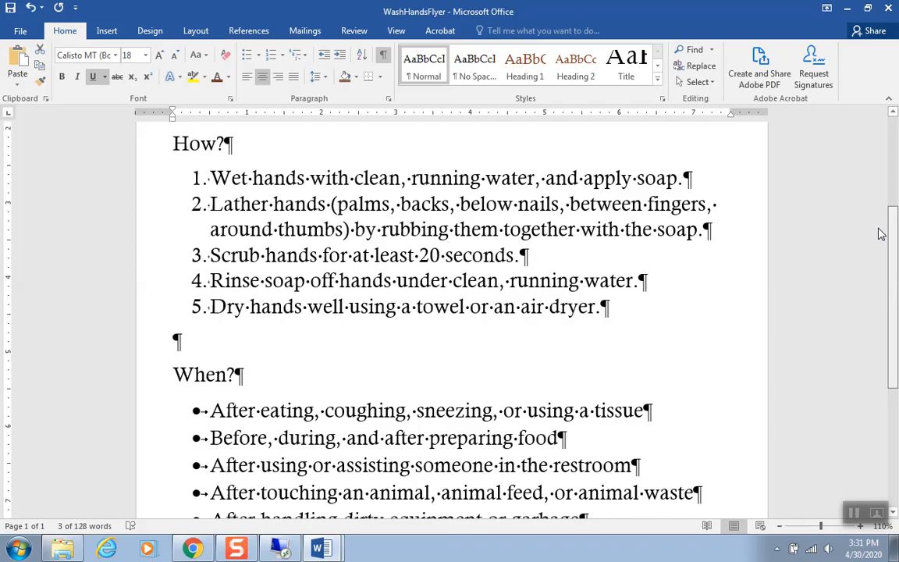
mouse_move(881, 234)
mouse_down()
mouse_move(881, 262)
mouse_move(881, 247)
mouse_up()
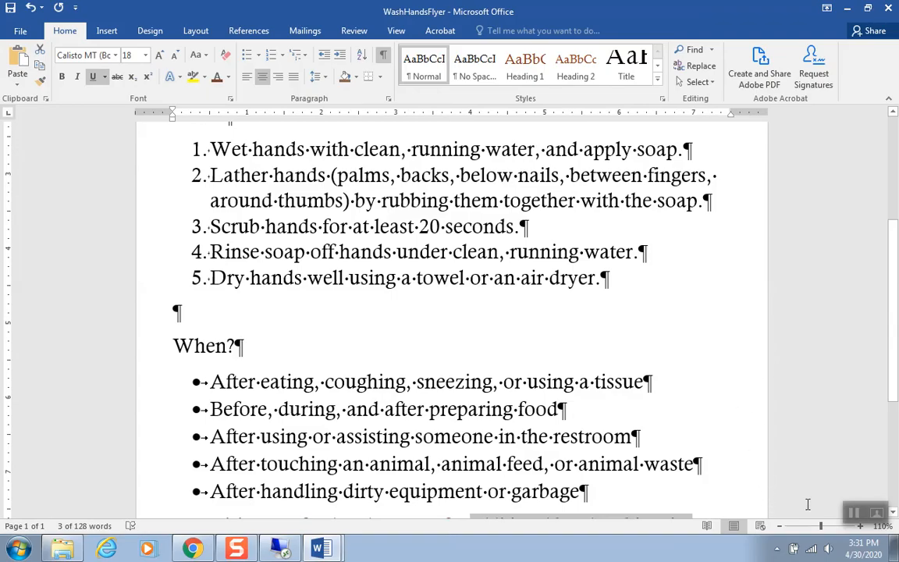
scroll(654, 175, up, 3)
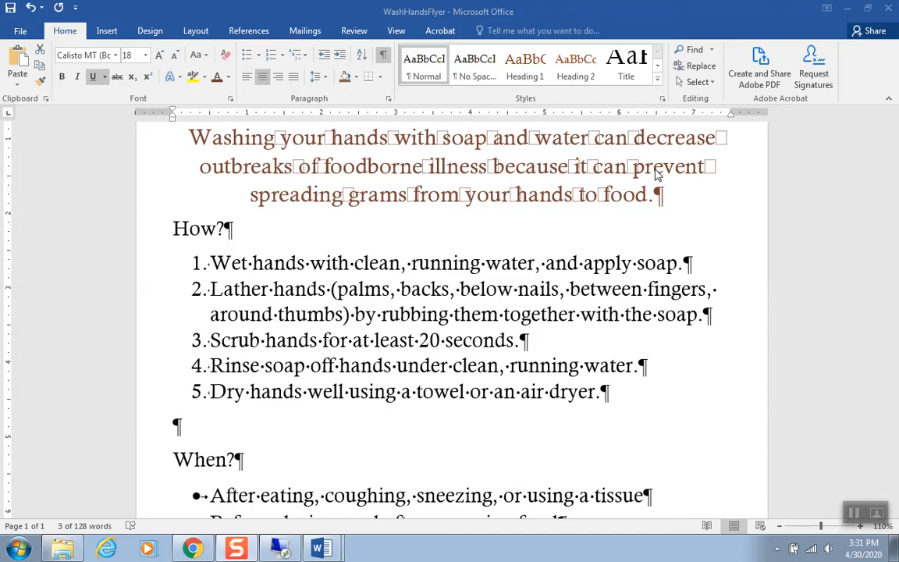
double_click(656, 175)
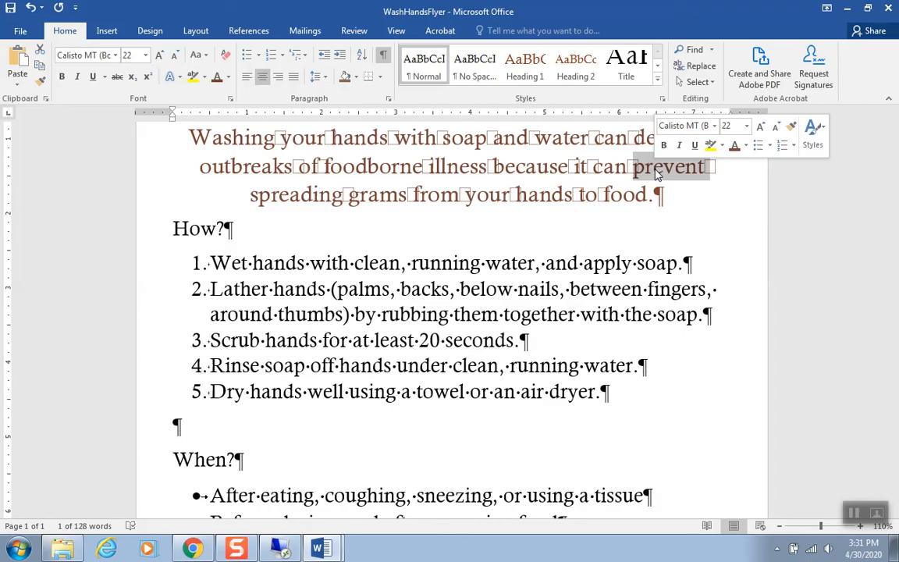
key(ctrl+i)
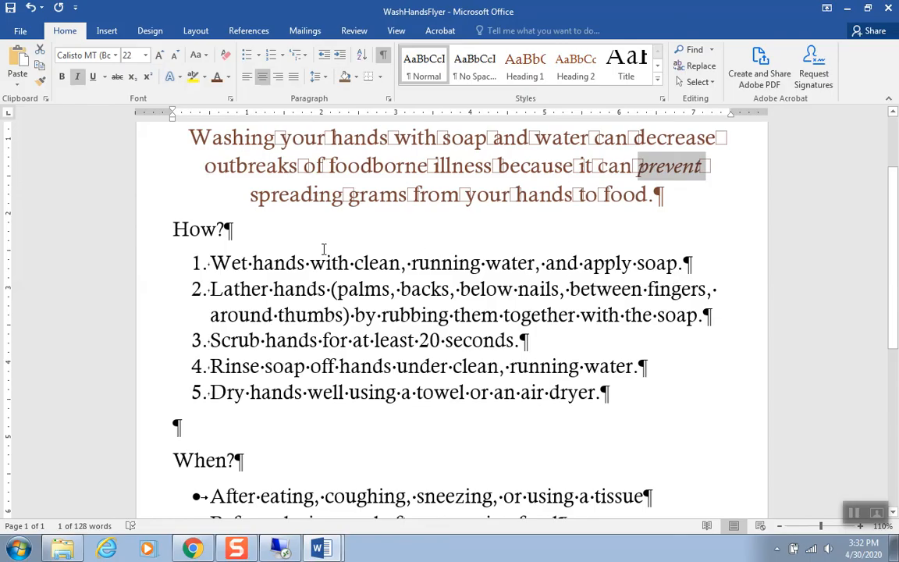
Bold the first words of the numbered instructions, Wet, Lather, Scrub, Rinse and Dry, and save the document
double_click(217, 263)
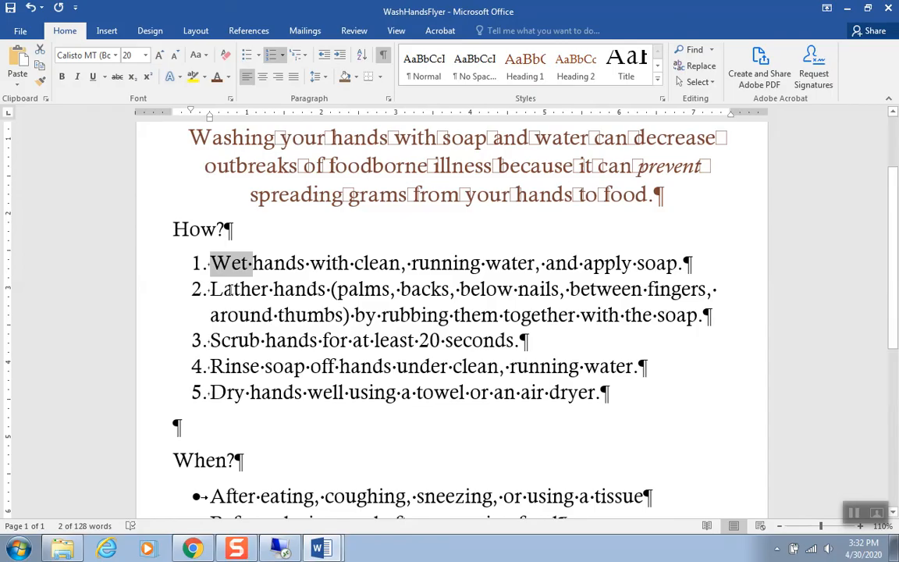
double_click(227, 288)
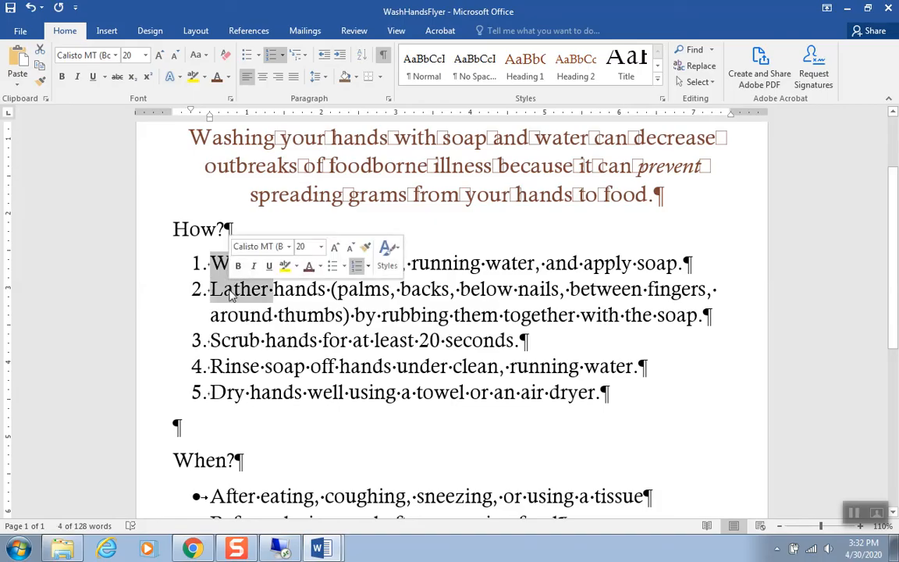
ctrl+double_click(231, 341)
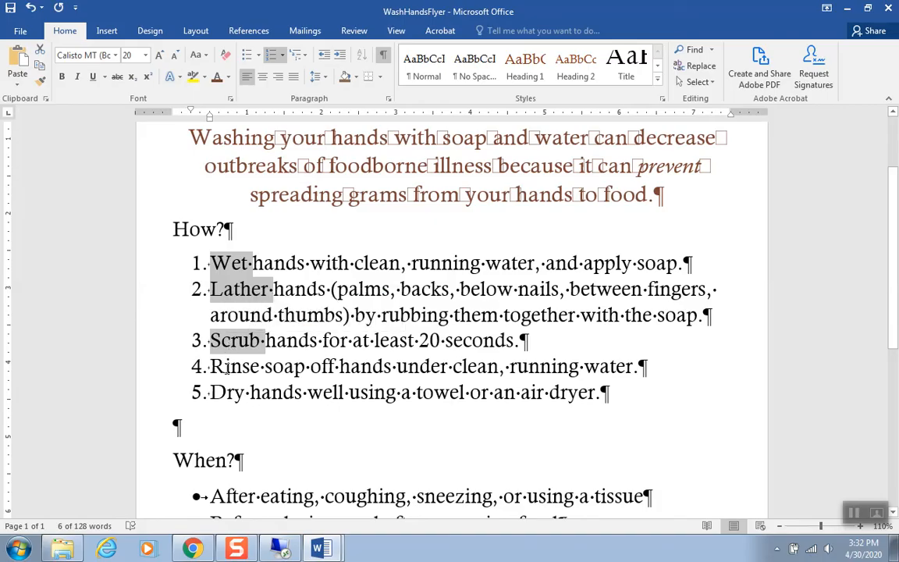
ctrl+double_click(226, 369)
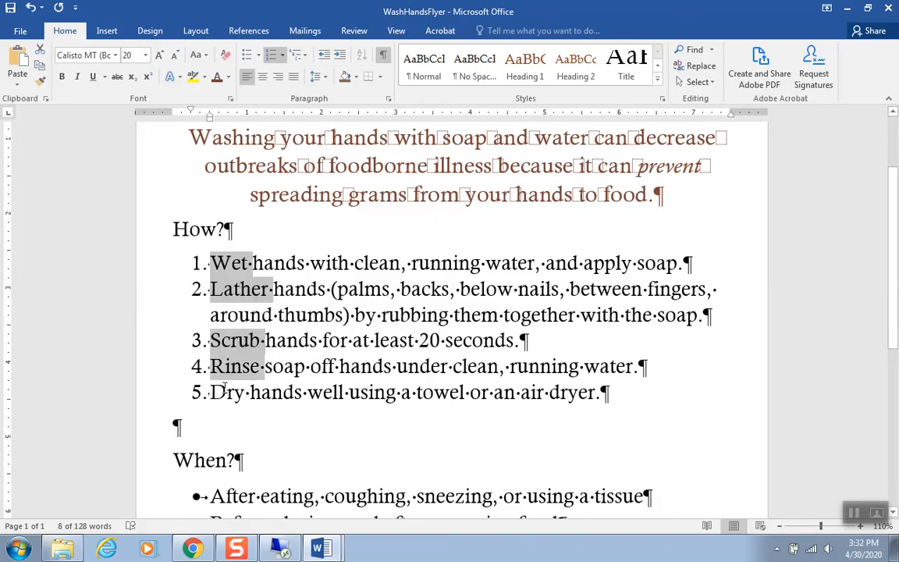
ctrl+double_click(223, 393)
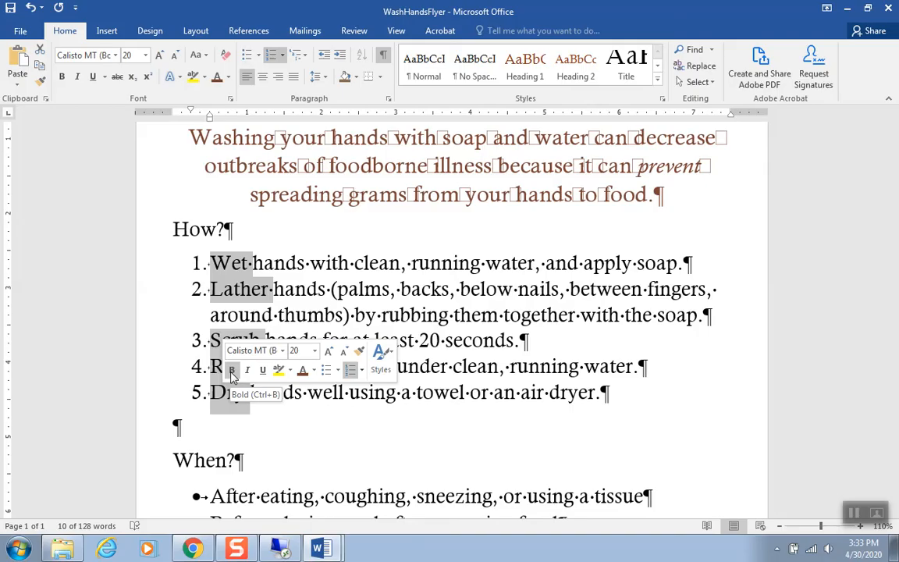
click(232, 371)
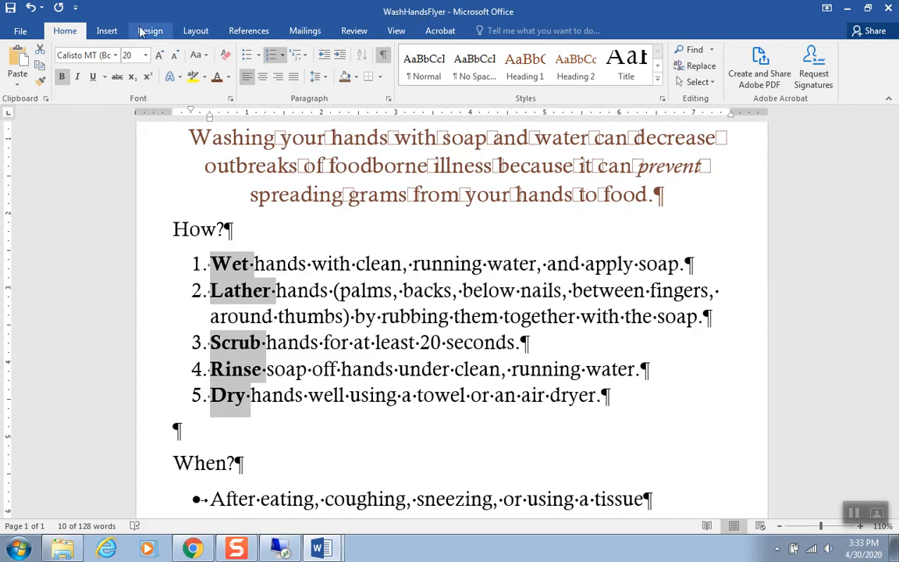
click(10, 10)
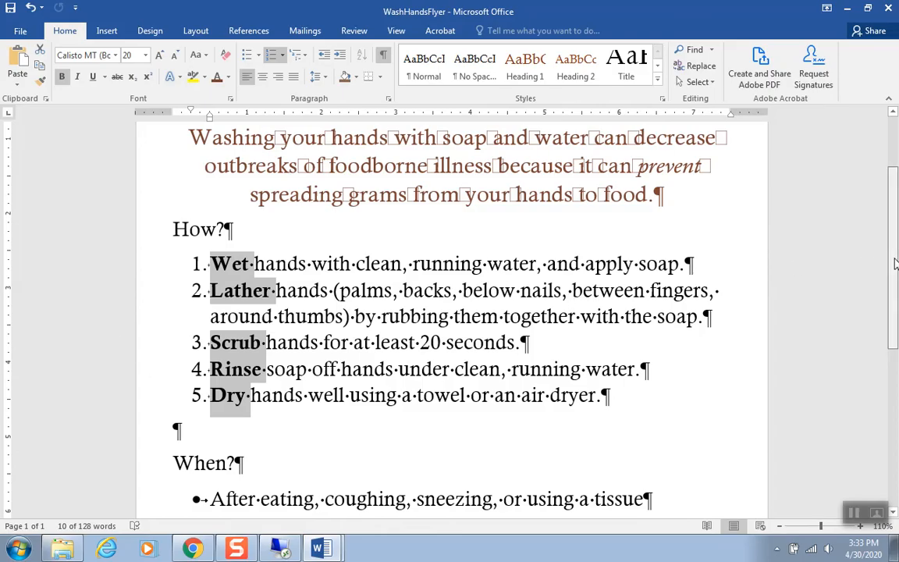
Insert the WashingHands picture from the C: drive's Temp folder into the blank paragraph above "When?"
scroll(895, 264, down, 1)
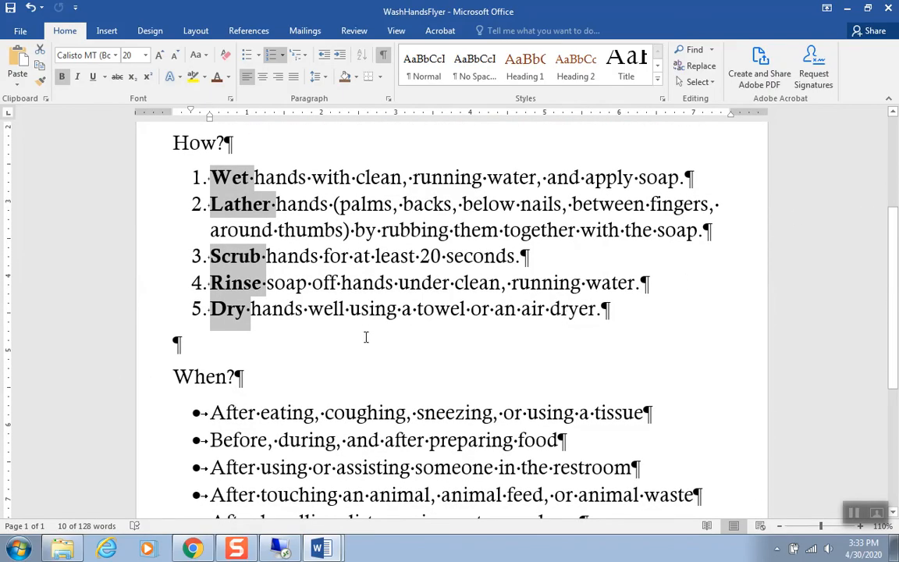
click(173, 343)
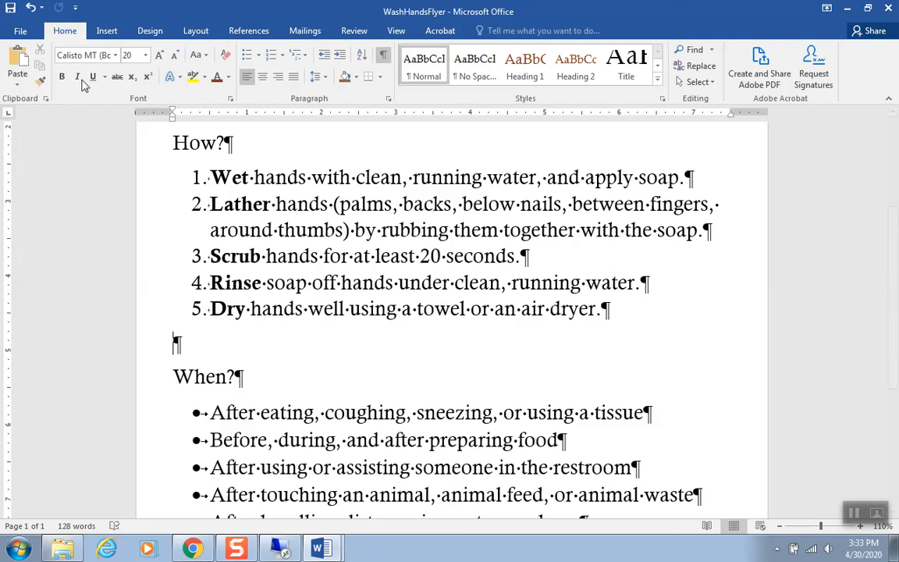
click(106, 31)
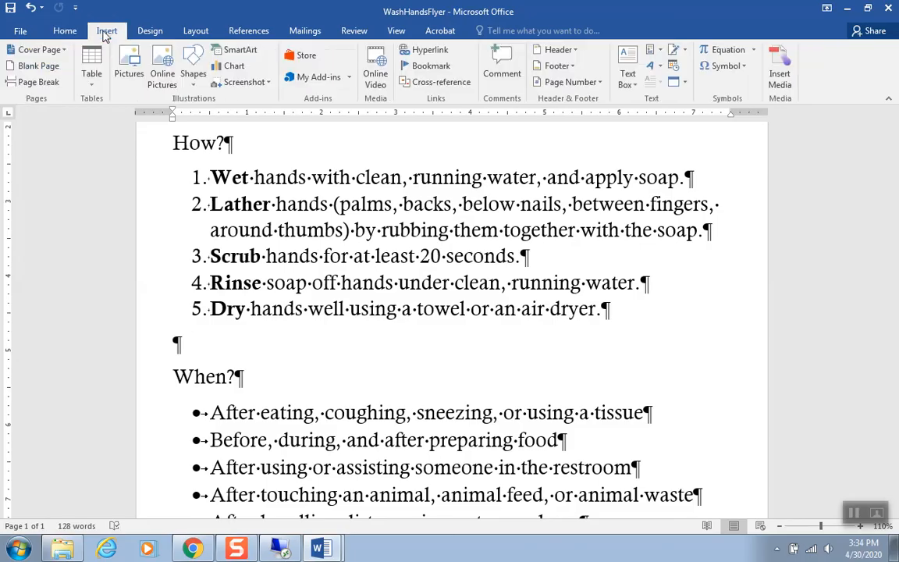
click(130, 69)
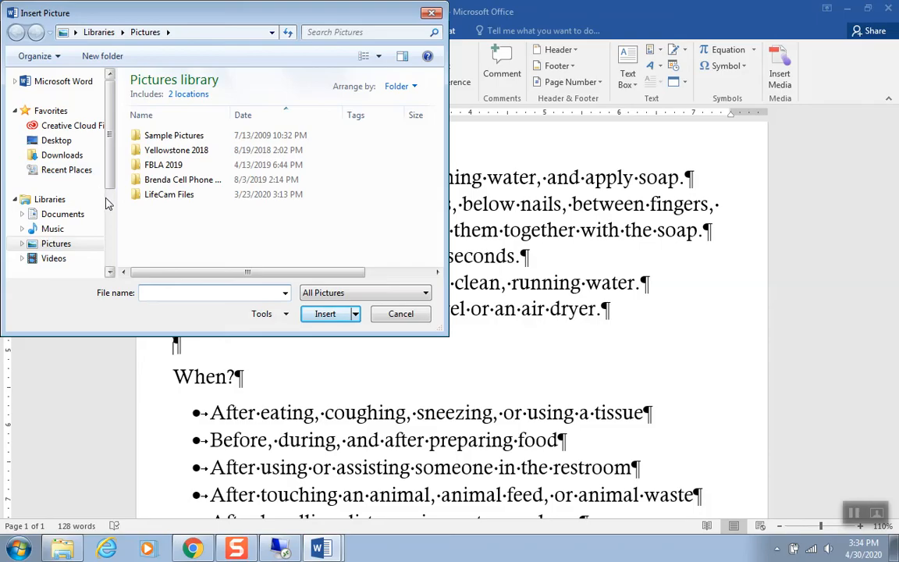
scroll(110, 209, down, 3)
click(53, 194)
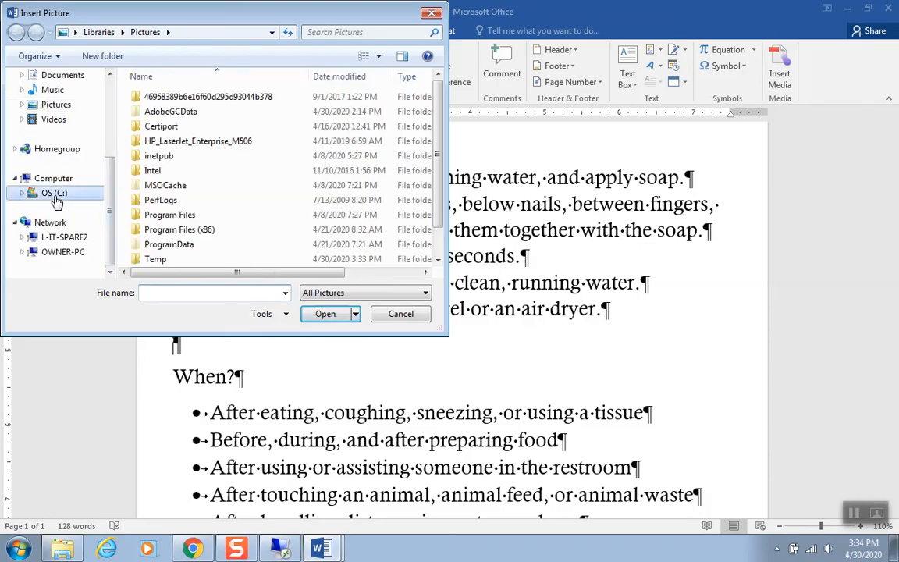
double_click(155, 259)
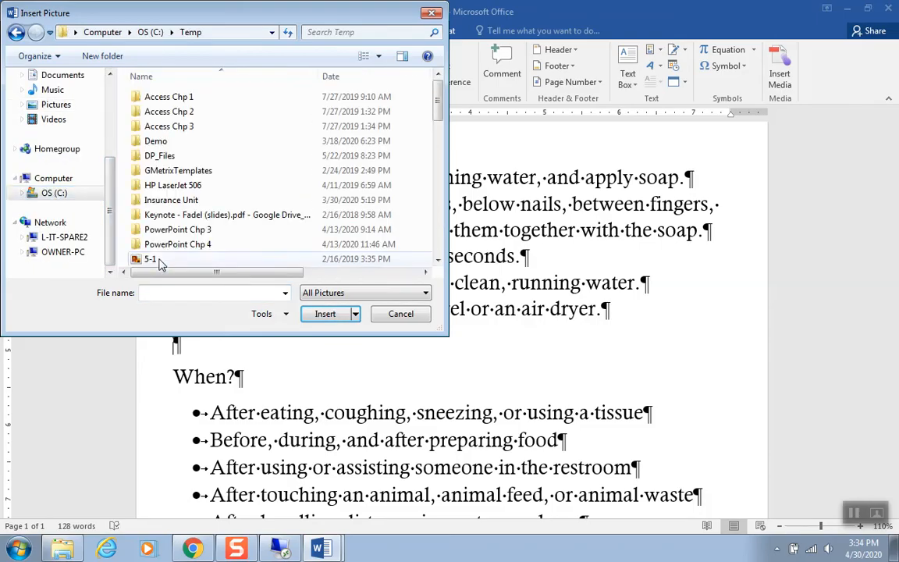
drag(437, 109, 437, 244)
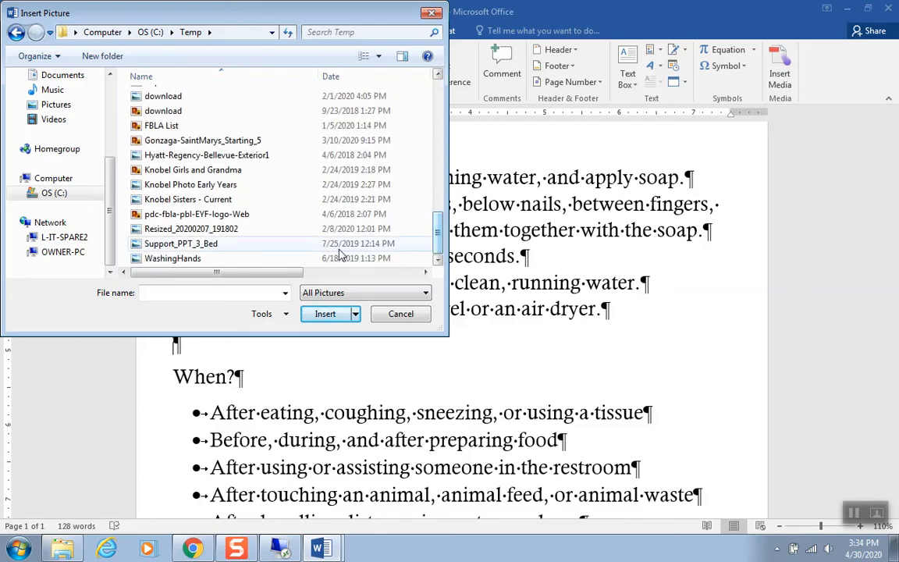
click(178, 261)
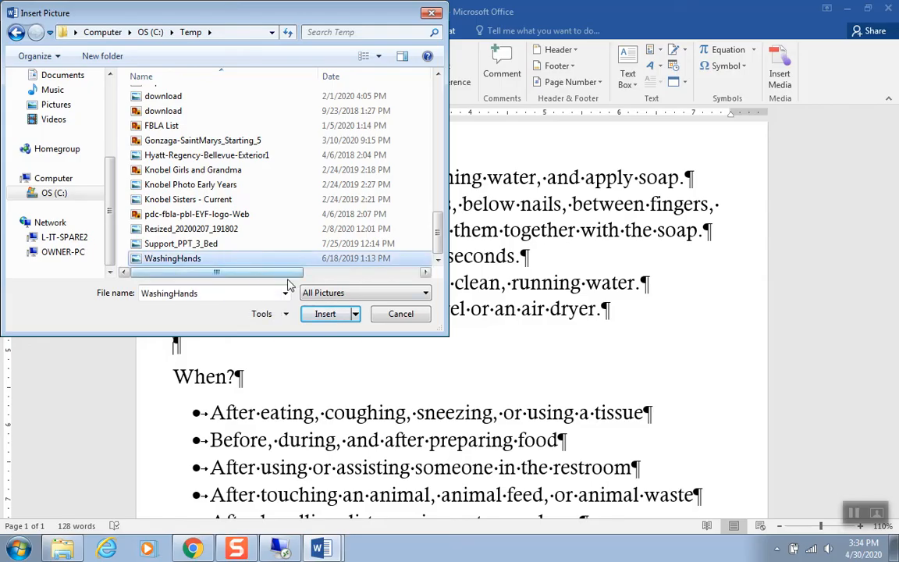
click(319, 320)
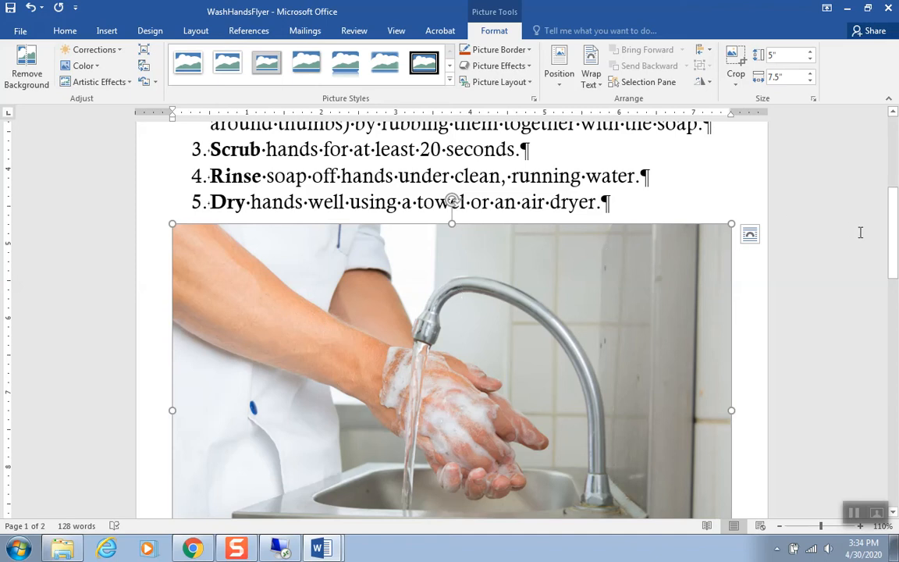
Shrink the handwashing picture proportionally to about 2" high and 3" wide
drag(895, 236, 895, 254)
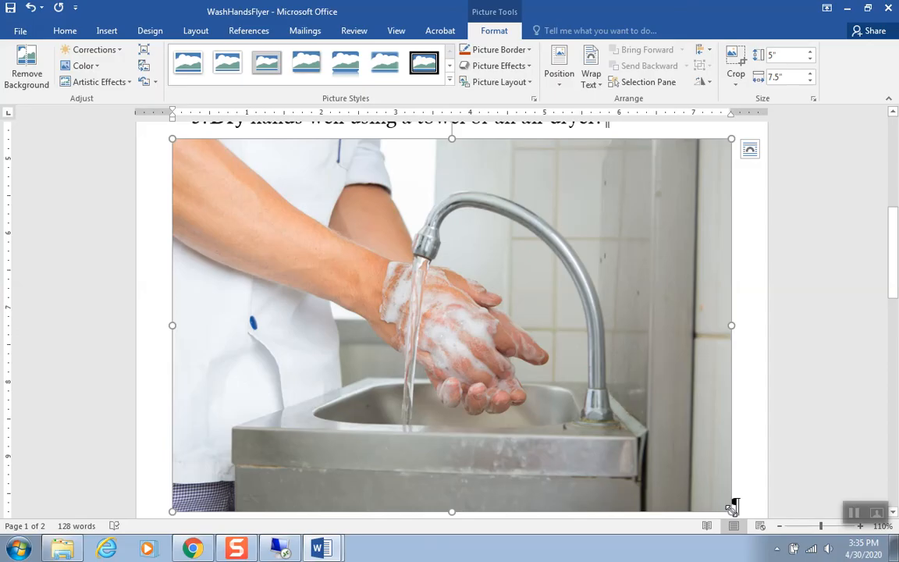
drag(731, 508, 390, 282)
drag(393, 288, 396, 287)
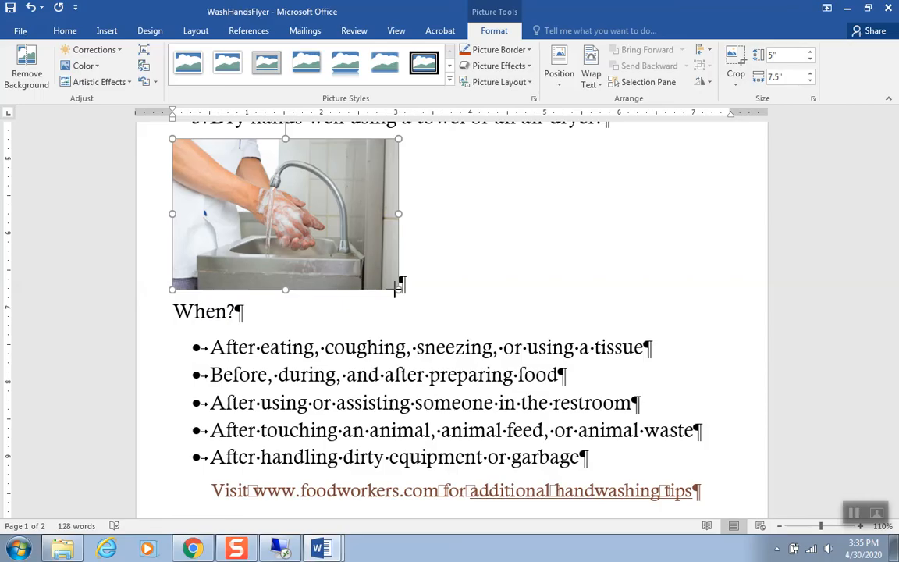
drag(395, 288, 394, 288)
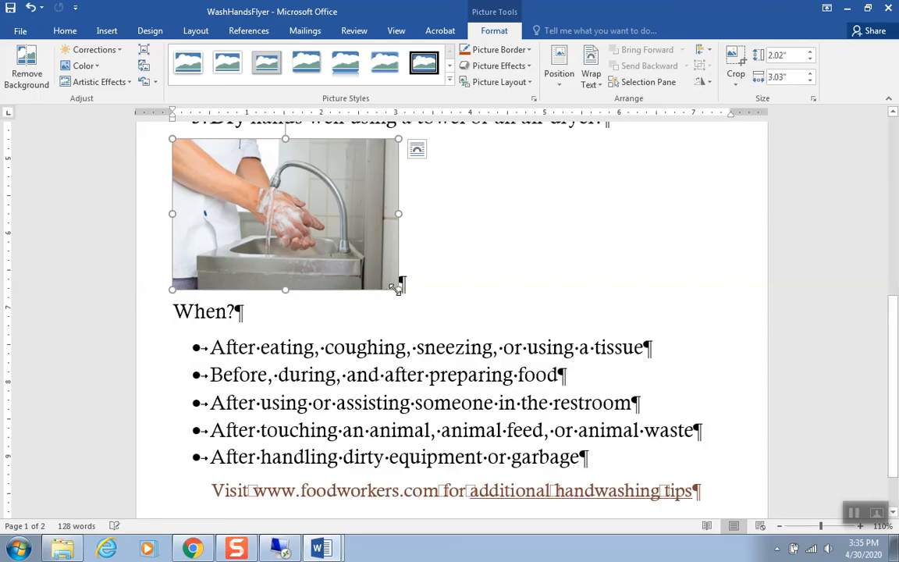
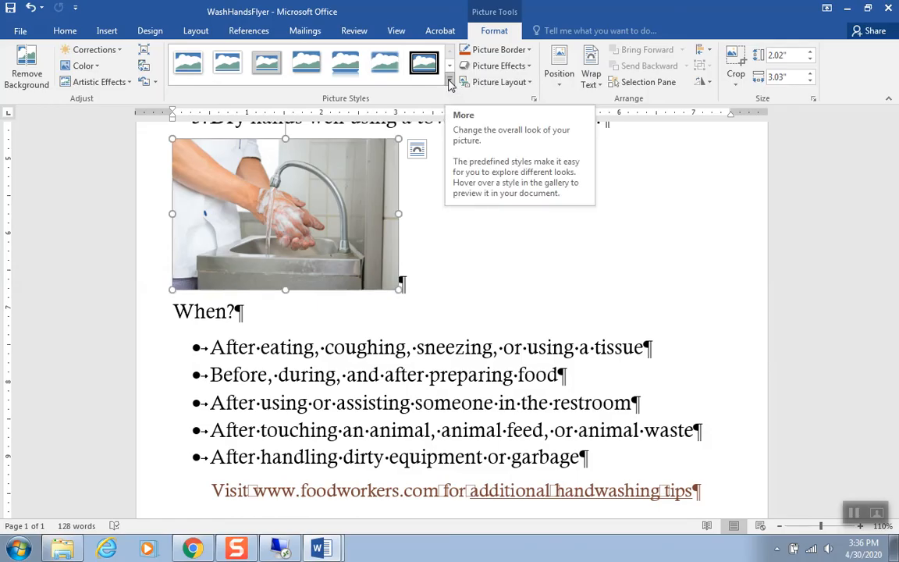
Apply the white-framed picture style with snipped diagonal corners to the handwashing picture
click(450, 83)
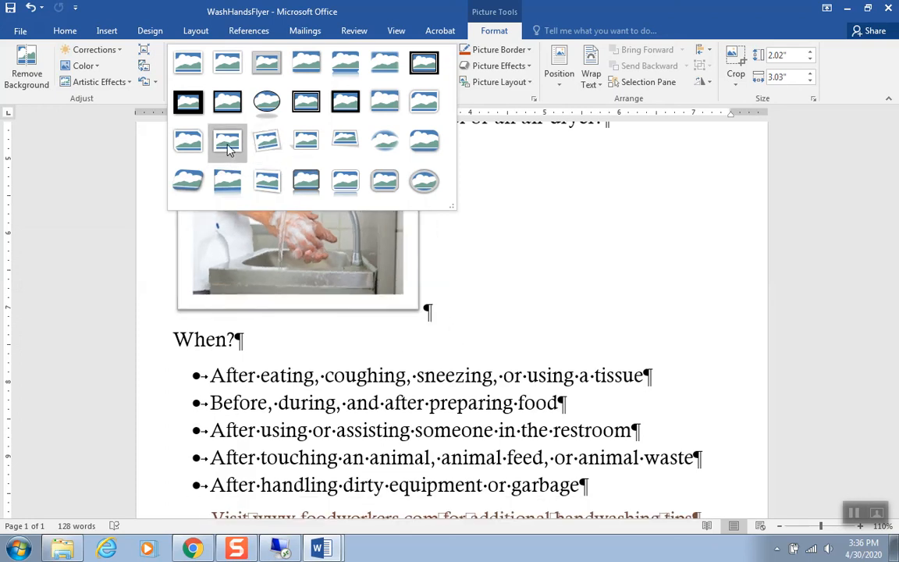
click(188, 142)
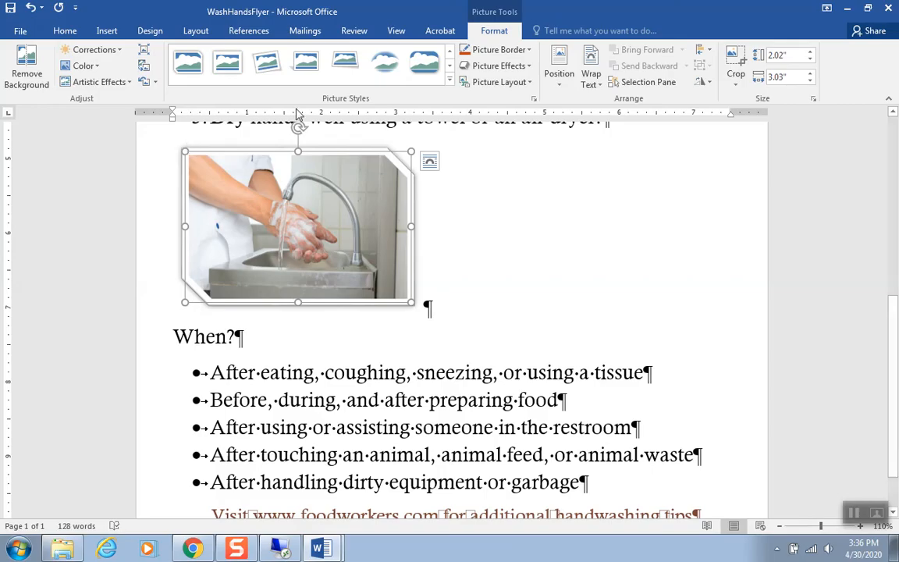
Add the Perspective Diagonal Upper Left shadow to the handwashing picture and center its paragraph
click(528, 72)
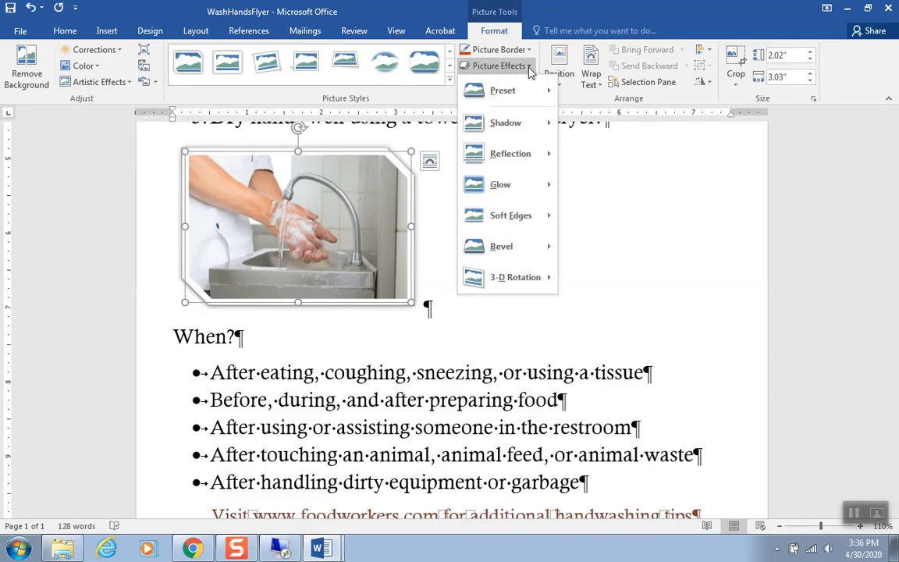
mouse_move(527, 129)
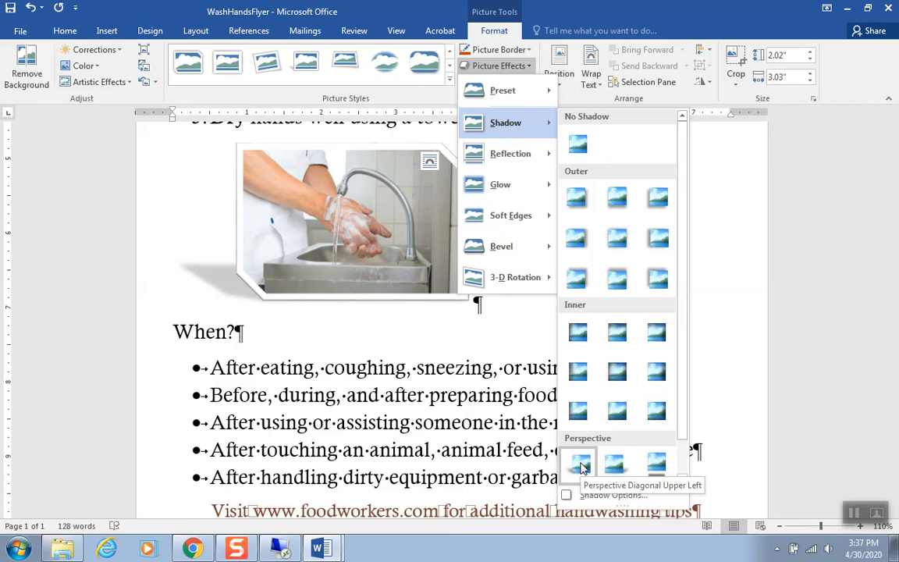
click(580, 467)
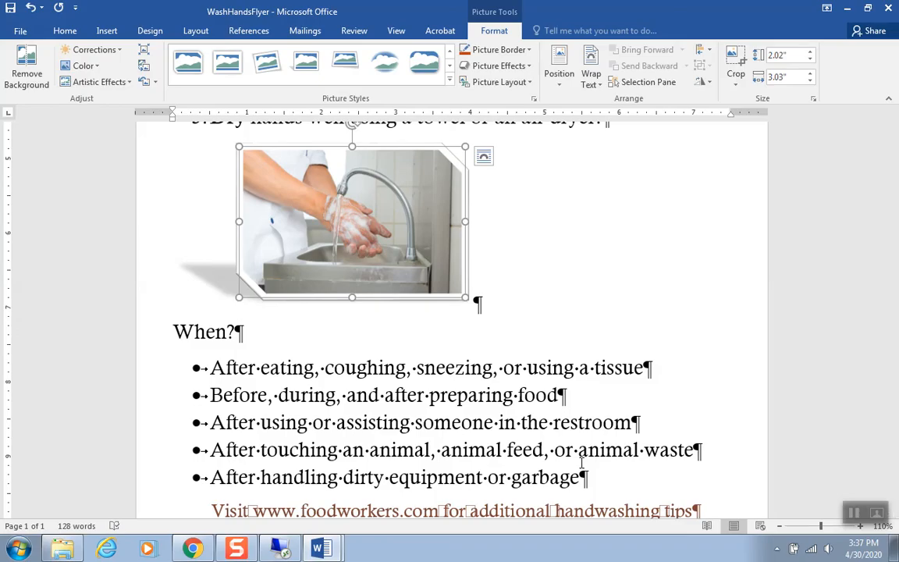
key(ctrl+e)
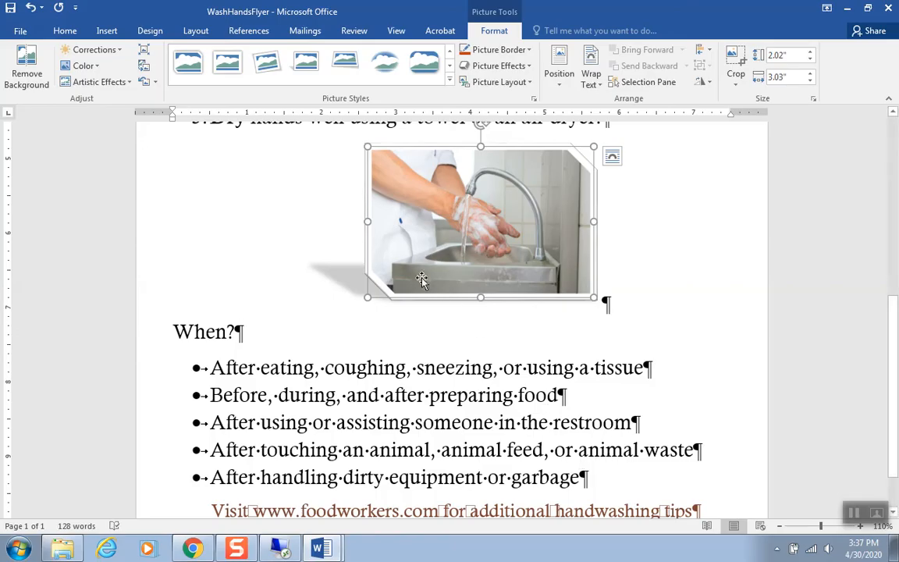
Change the document's theme colors to Blue II
click(150, 31)
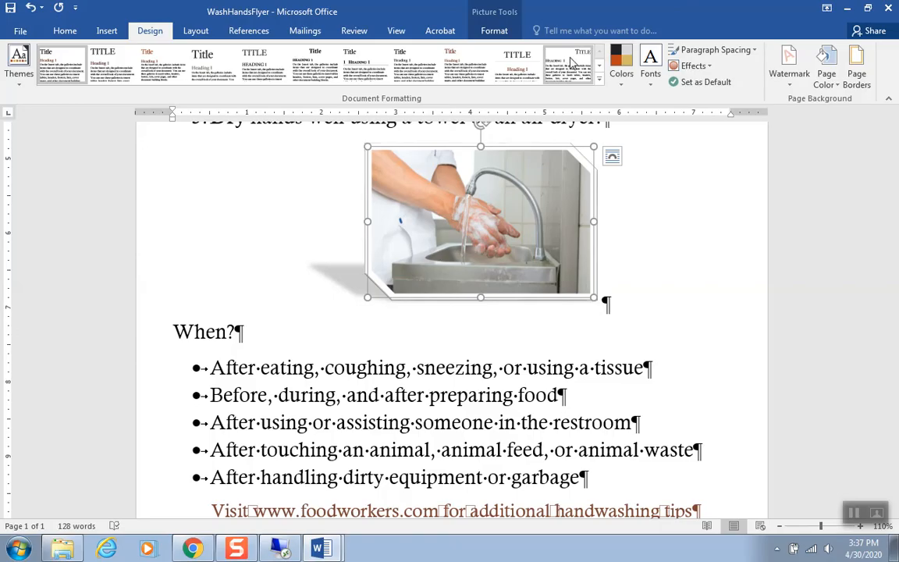
click(623, 84)
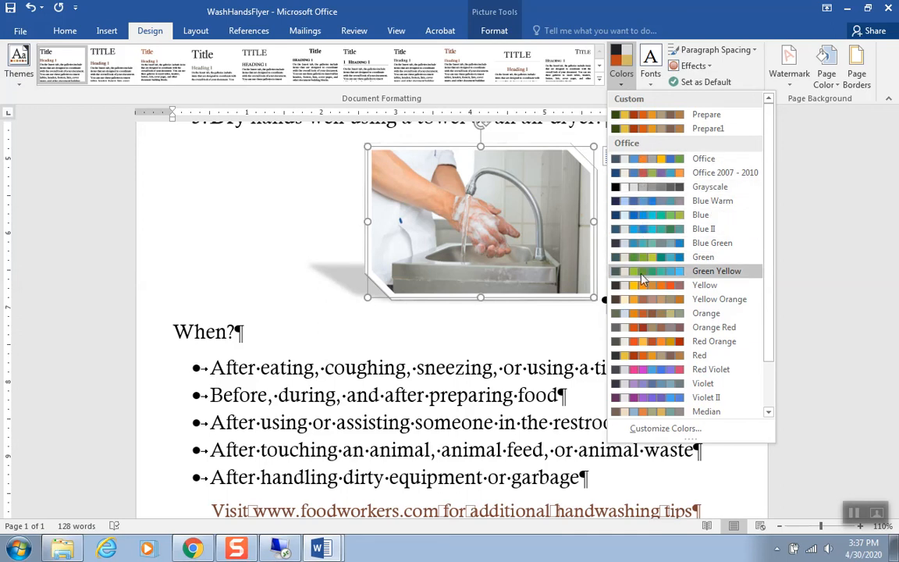
click(643, 232)
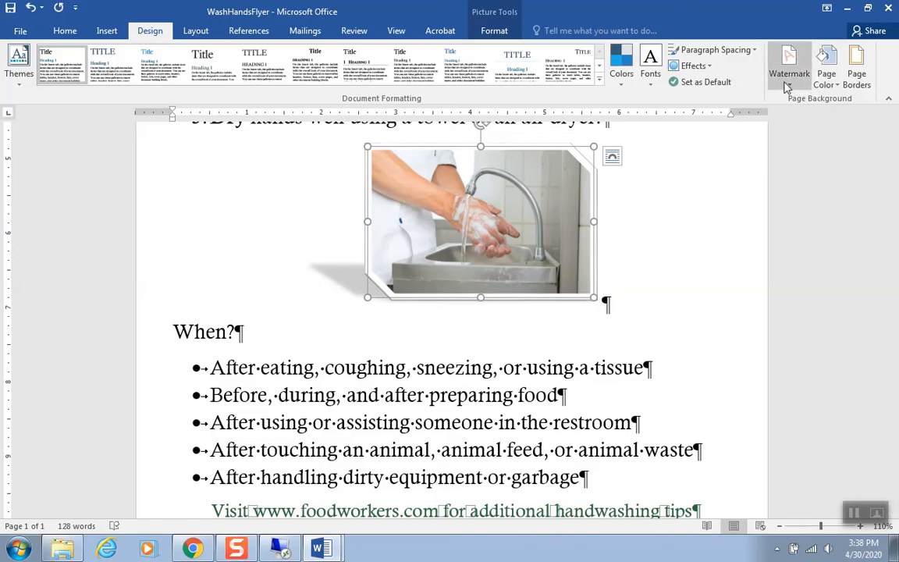
Add a 3 pt box page border around the whole document, using the shaded thick-and-thin line style in a dark turquoise theme color
click(856, 72)
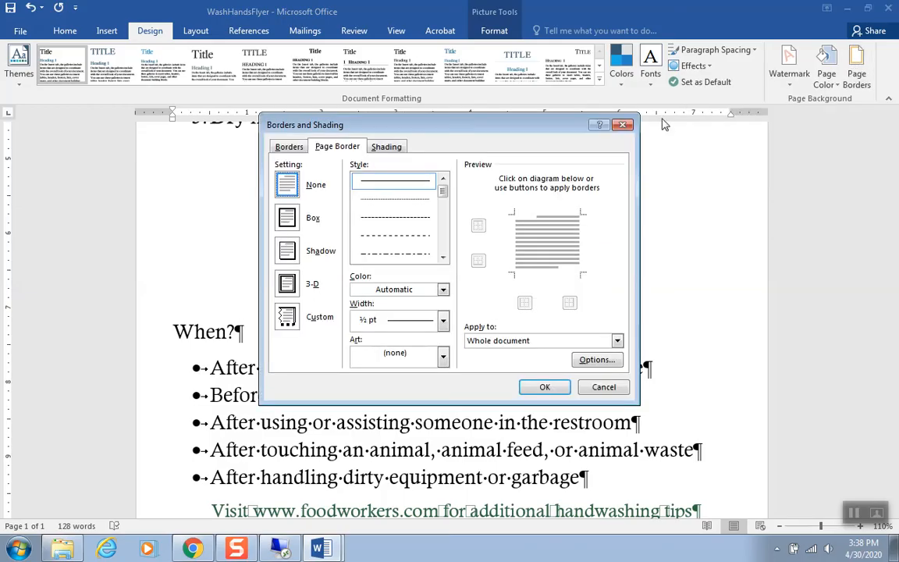
click(288, 220)
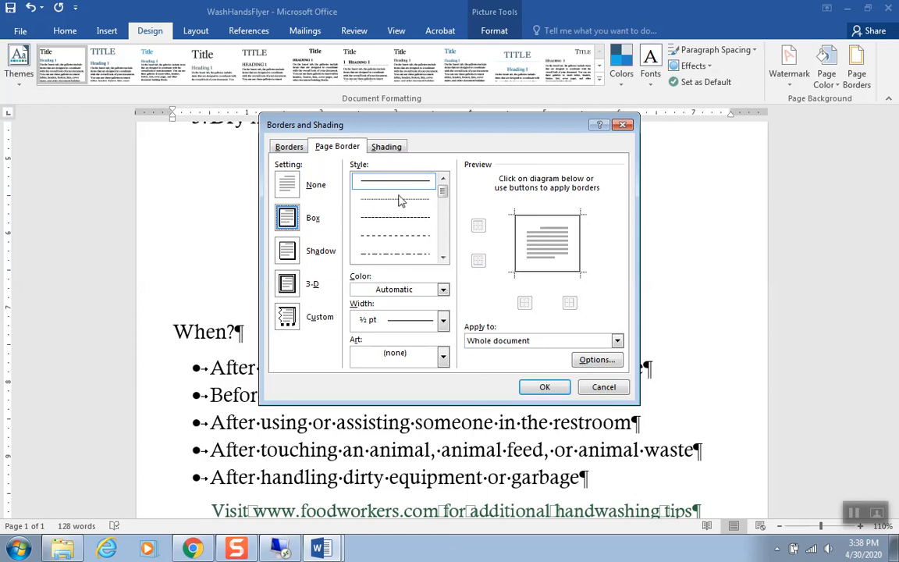
drag(444, 188, 442, 250)
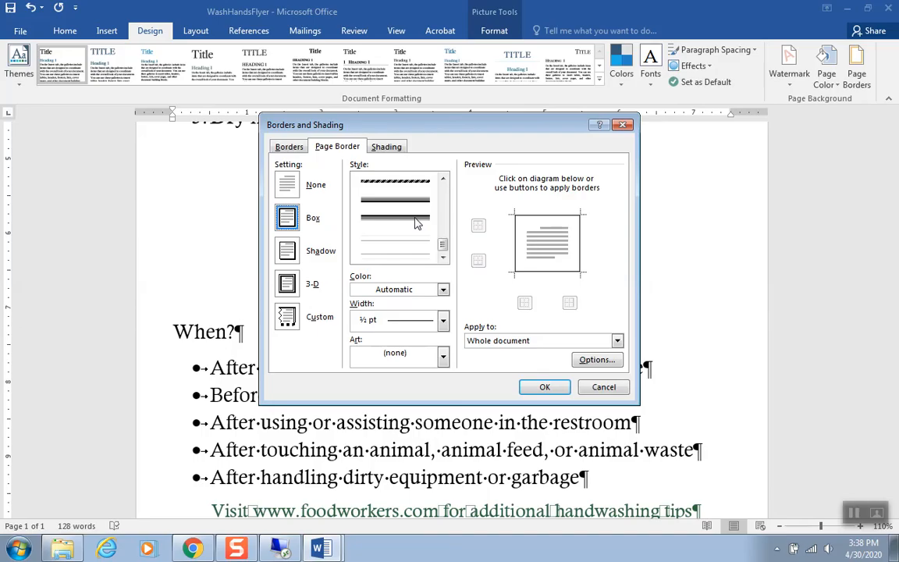
click(414, 224)
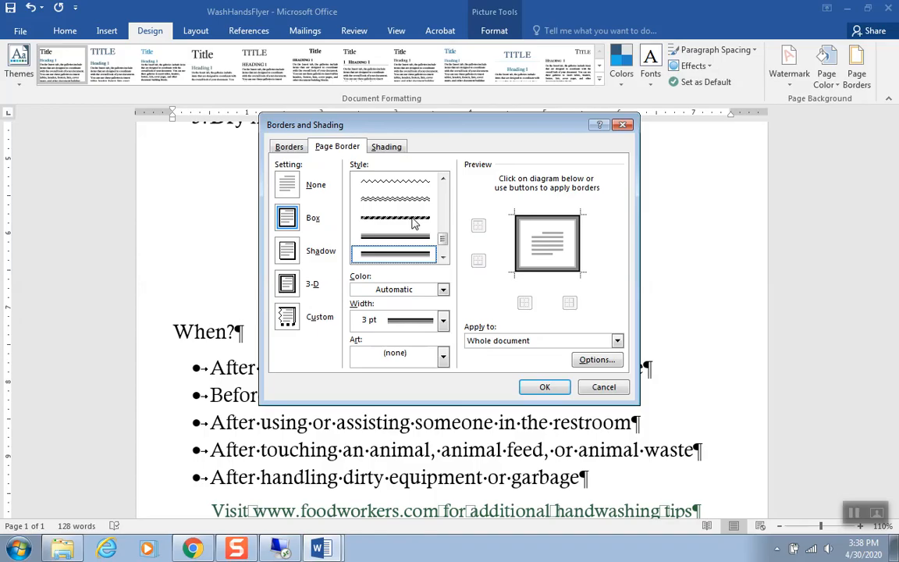
click(442, 289)
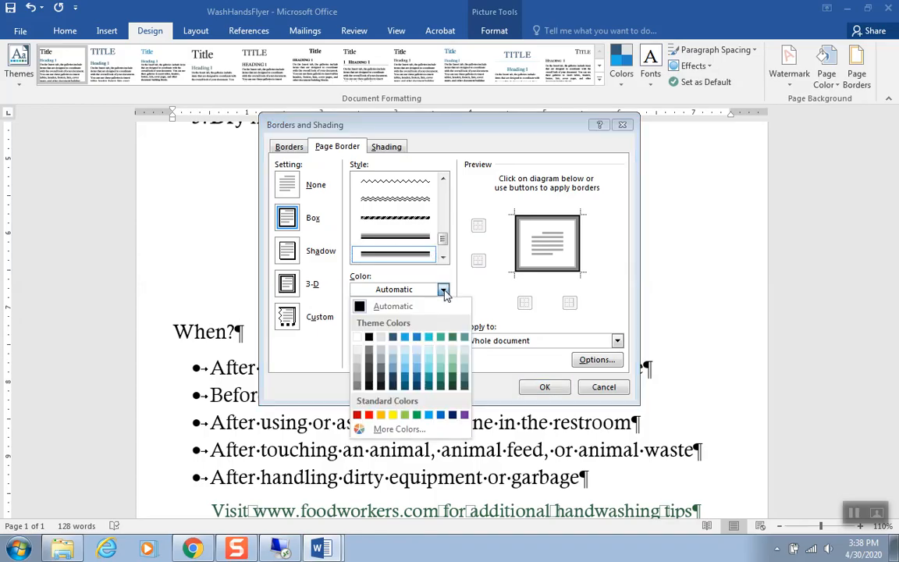
click(429, 380)
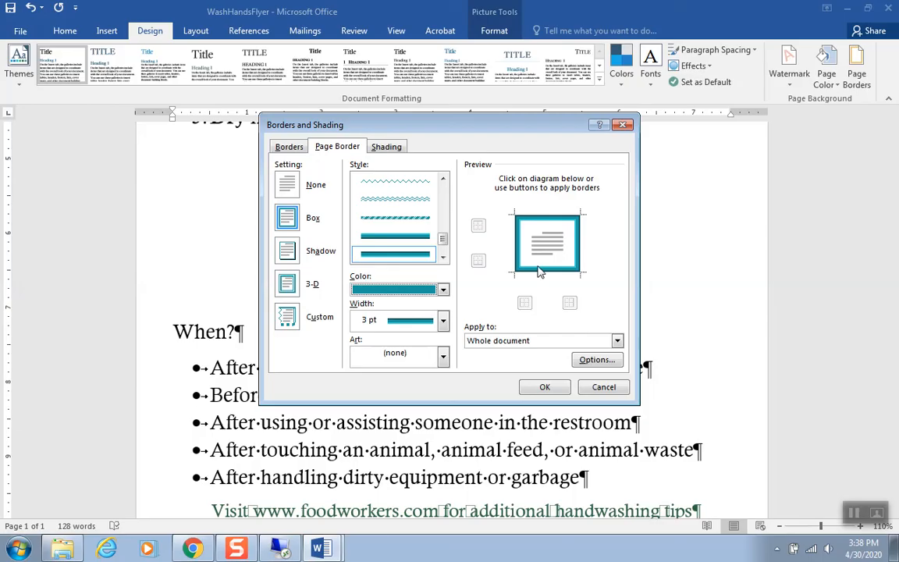
click(543, 388)
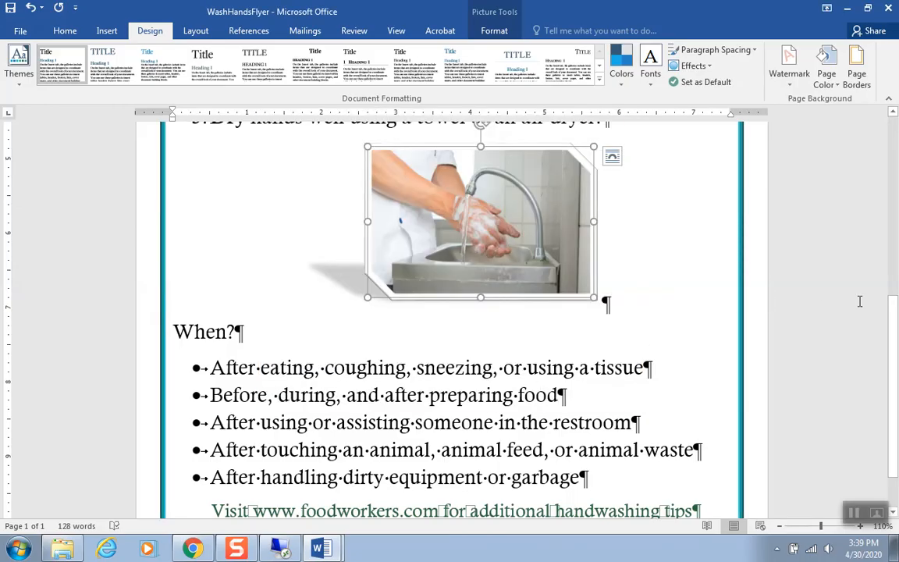
Place the insertion point in the "How?" paragraph and bring up its paragraph spacing settings
drag(894, 309, 887, 192)
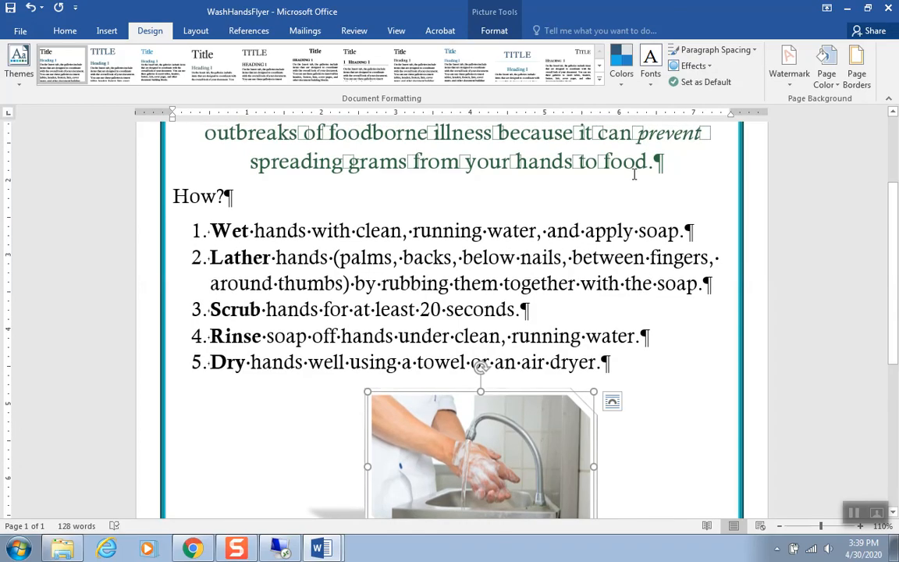
click(203, 198)
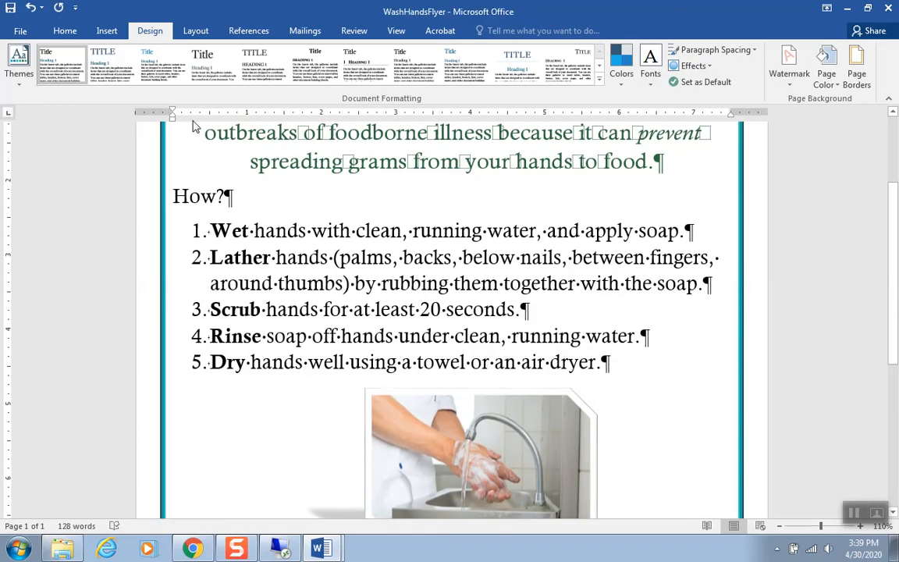
click(196, 33)
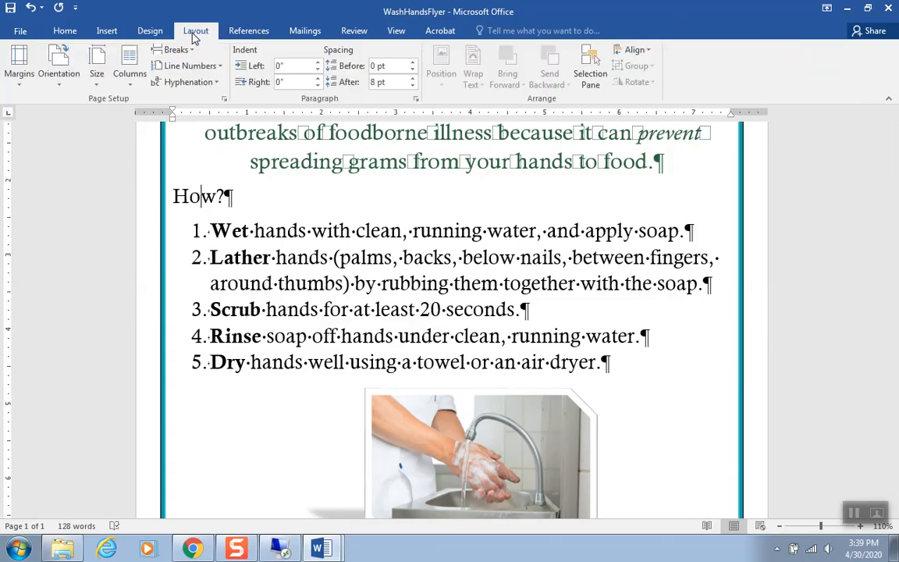
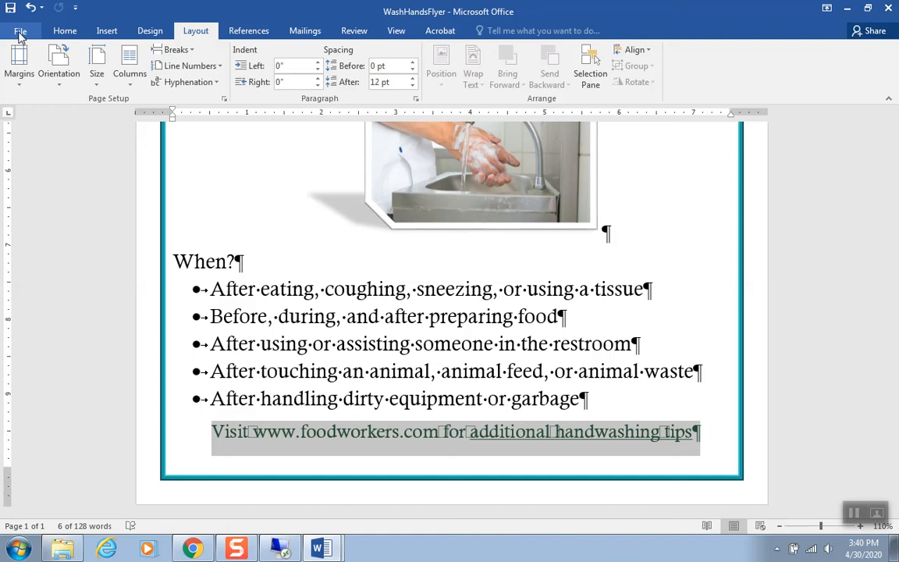
Enter "CIS 101 Assignment" as the comments in the document properties and return to the flyer
click(20, 33)
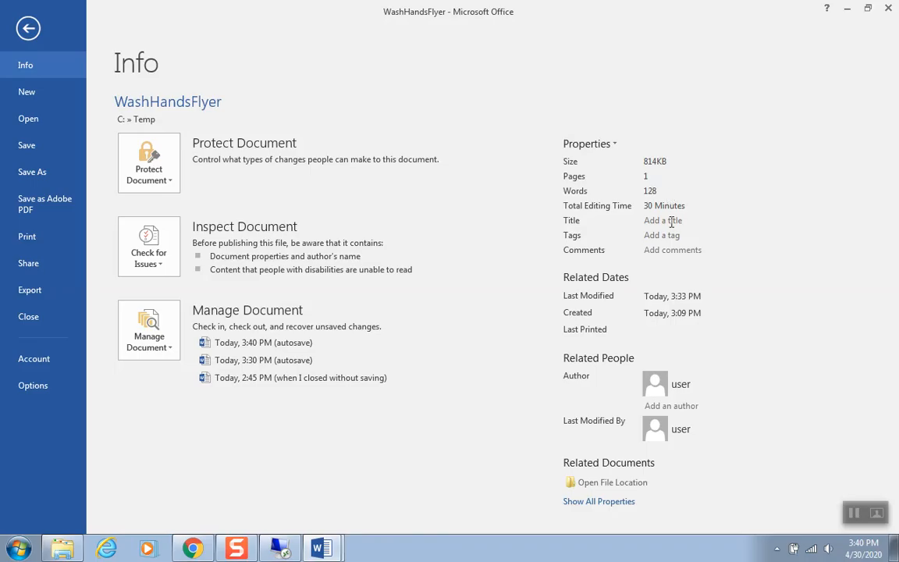
click(654, 250)
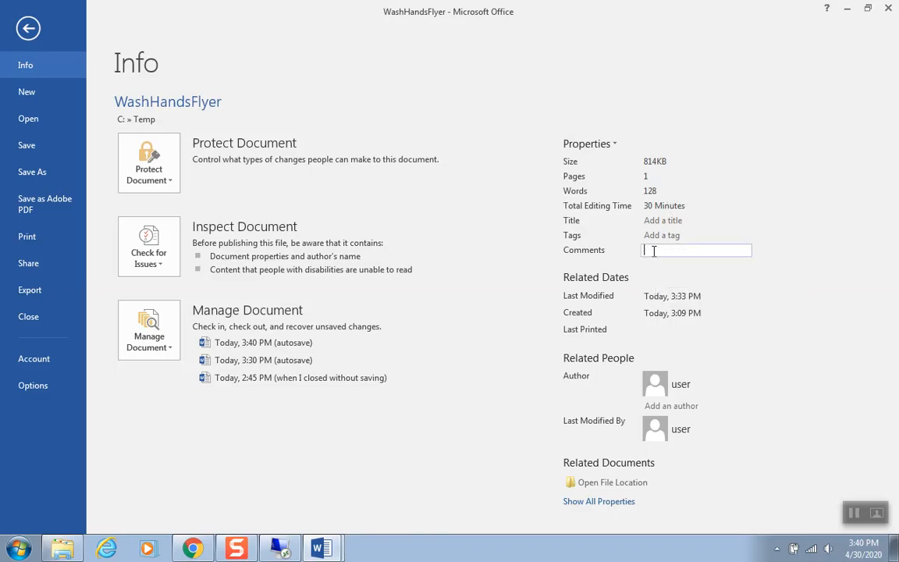
text(CIS)
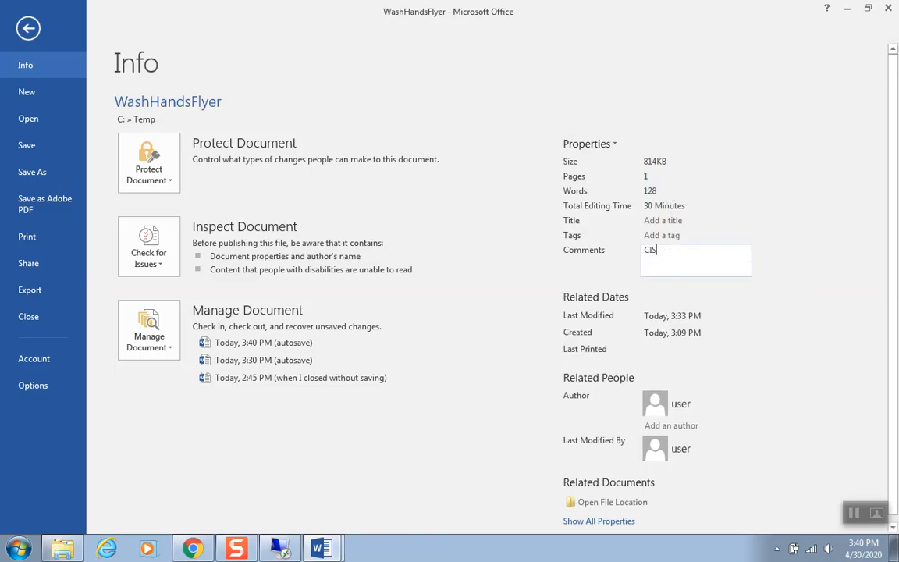
text( 101 Assignment)
click(702, 290)
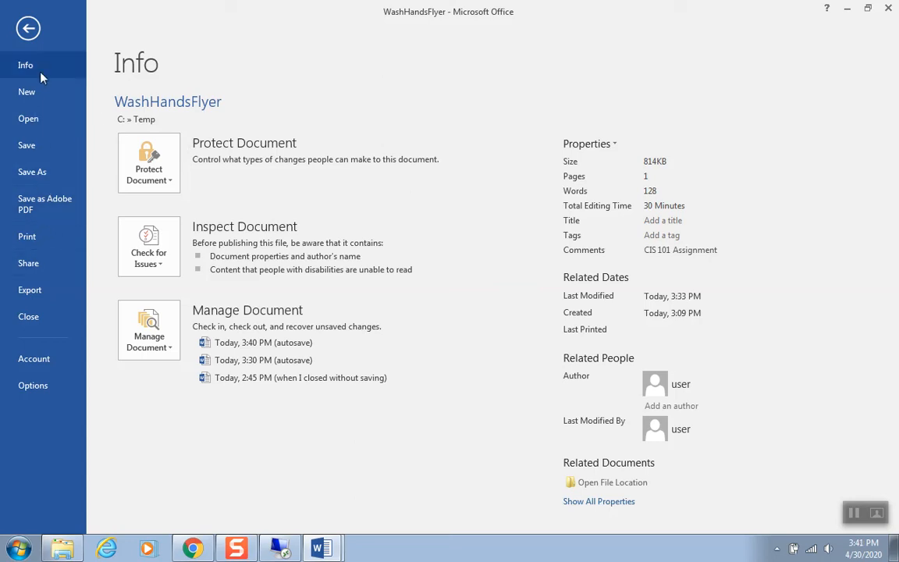
click(27, 30)
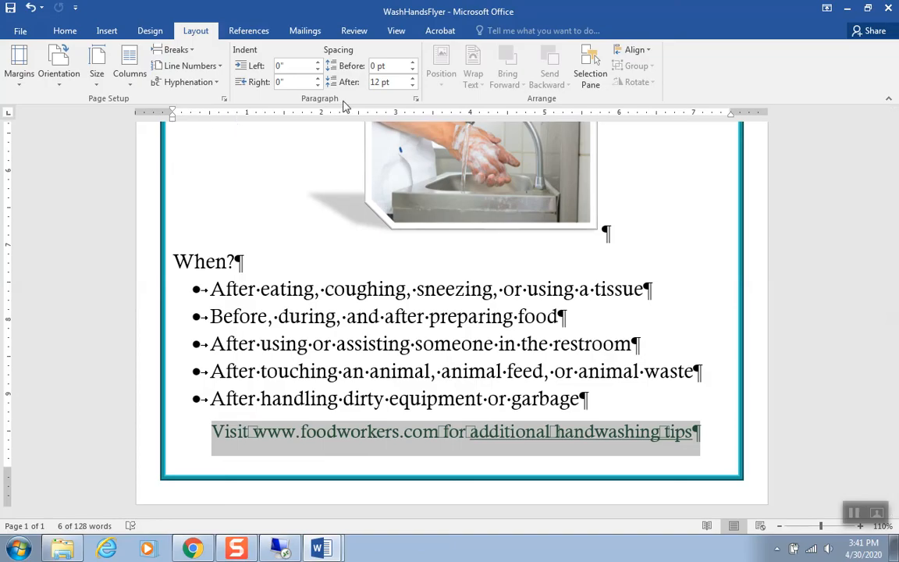
Change the document's zoom to page width
click(396, 32)
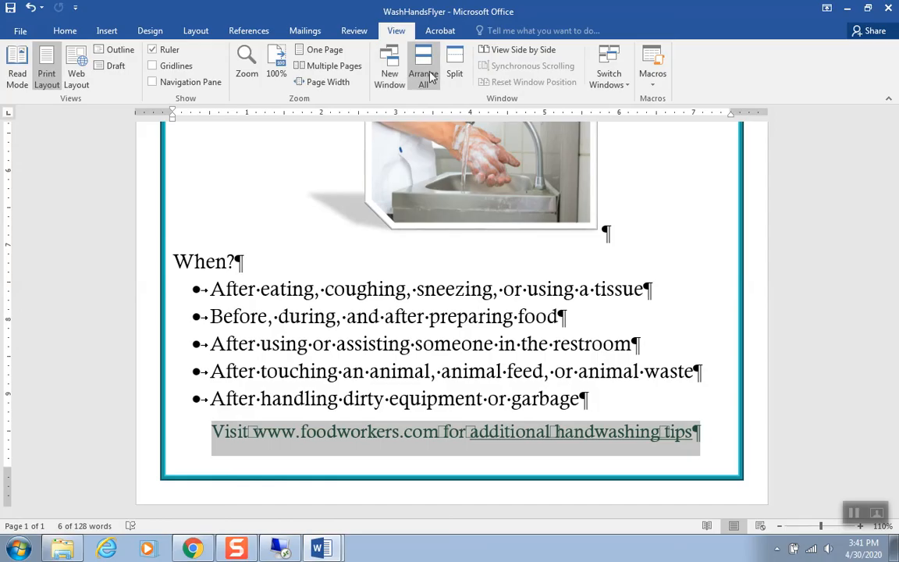
click(338, 83)
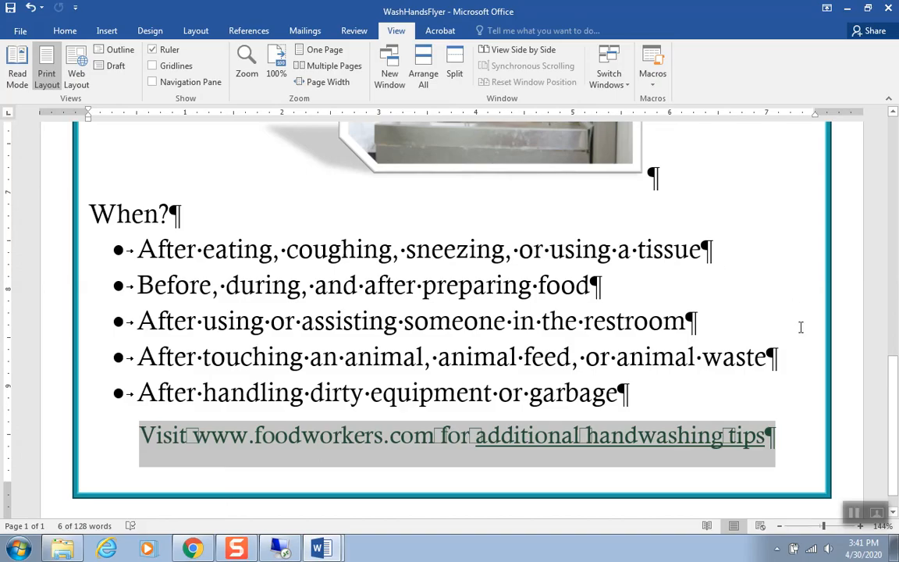
Insert the word "then" before "apply soap" in the first numbered instruction and delete that word again
scroll(885, 306, up, 1)
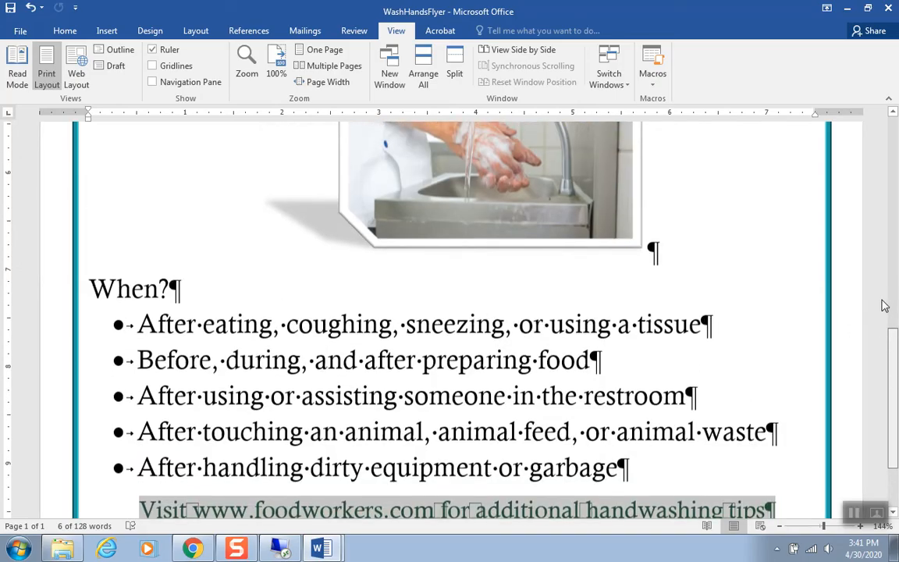
scroll(884, 306, up, 5)
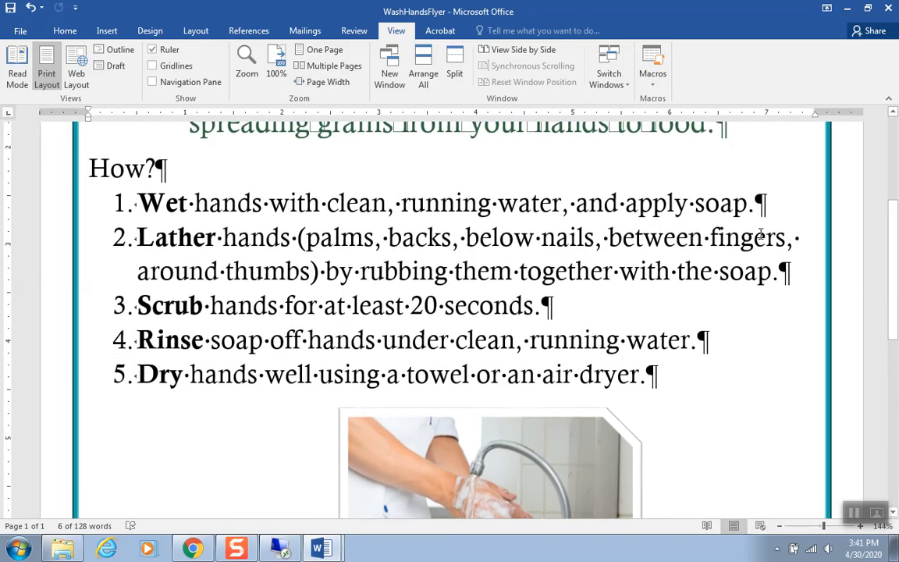
click(627, 202)
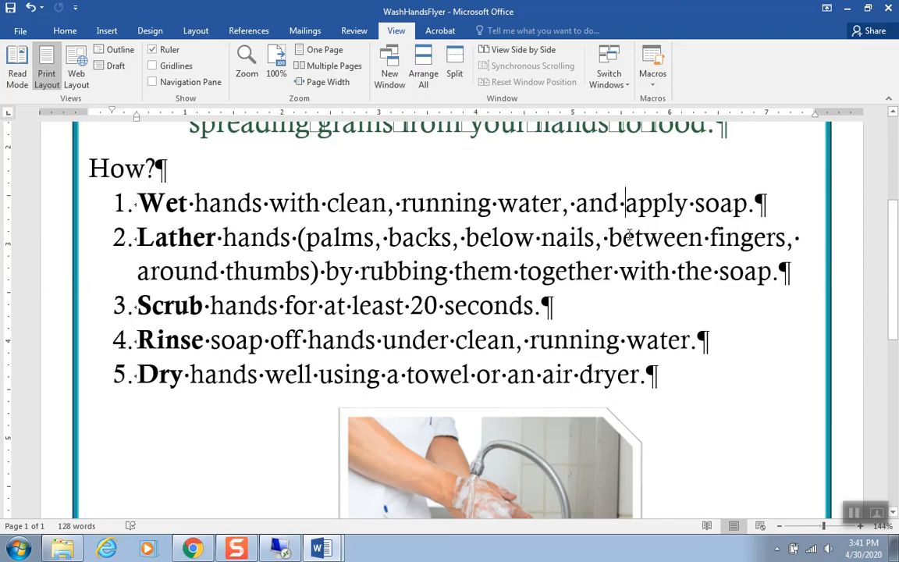
text(then)
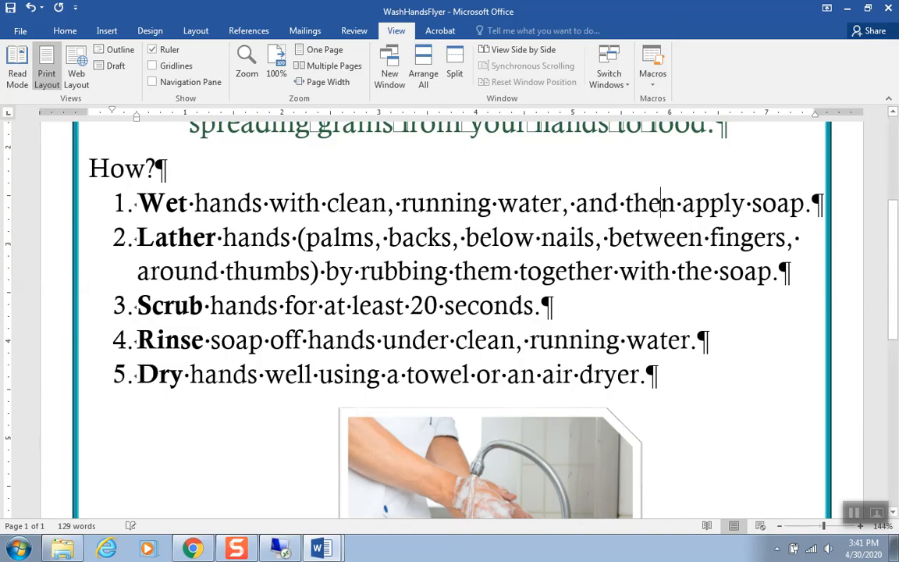
double_click(654, 205)
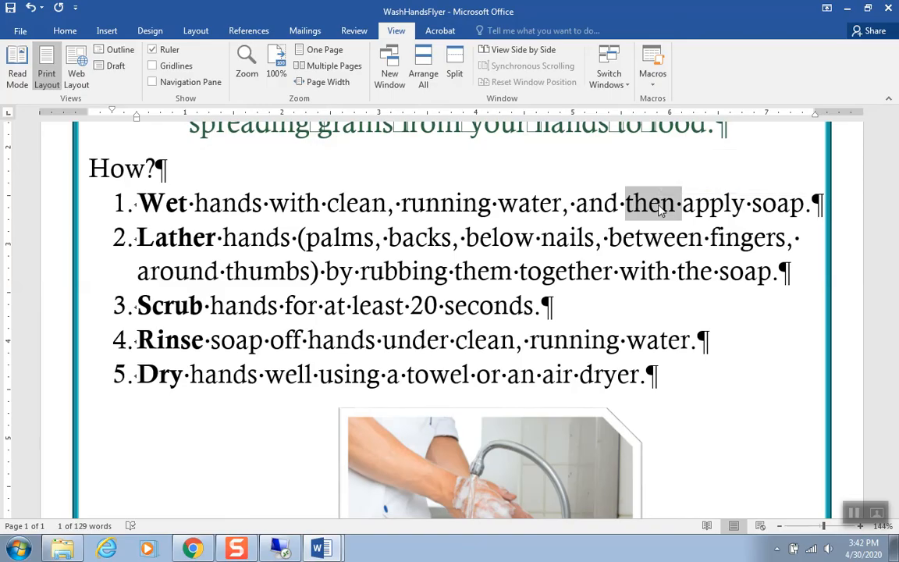
key(Delete)
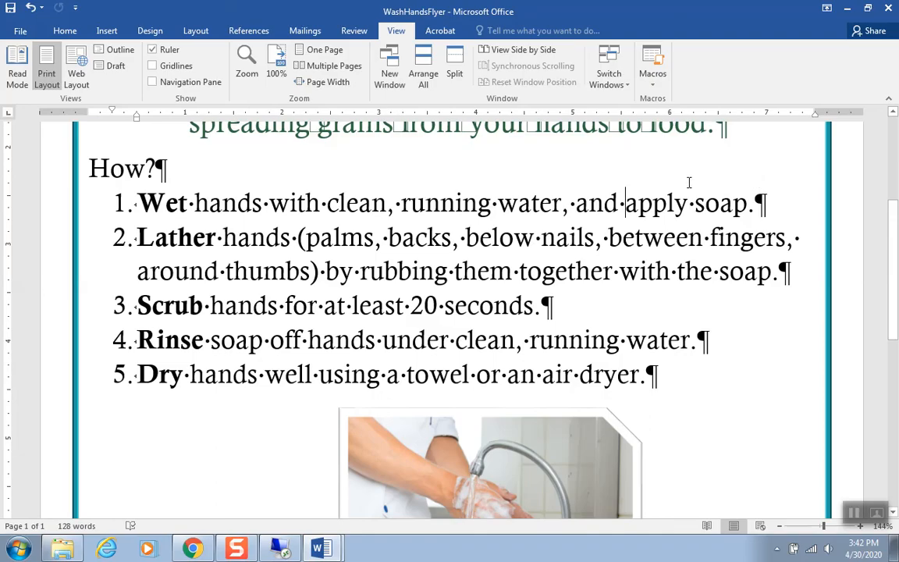
Copy the word "clean" from the first numbered instruction and paste it before "hands" in the fifth instruction
double_click(352, 203)
key(ctrl+c)
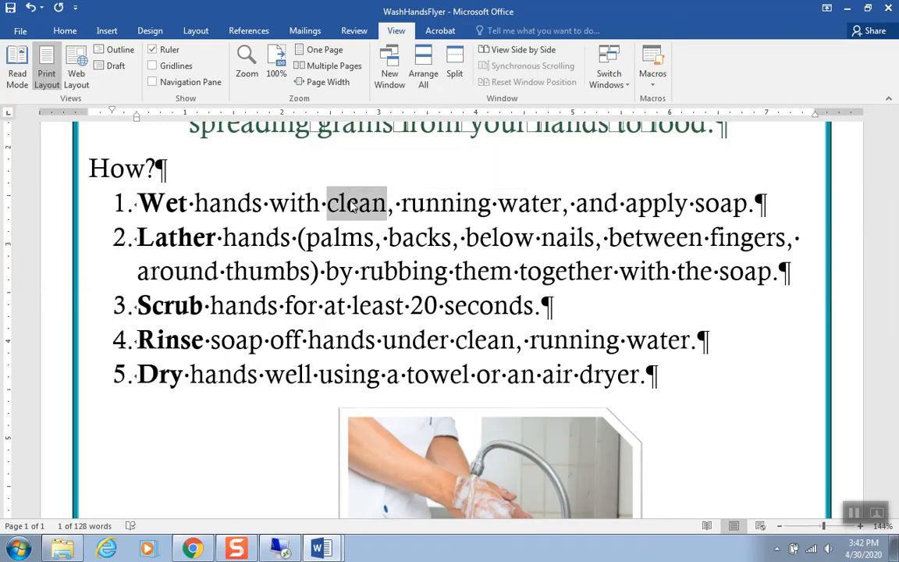
click(191, 375)
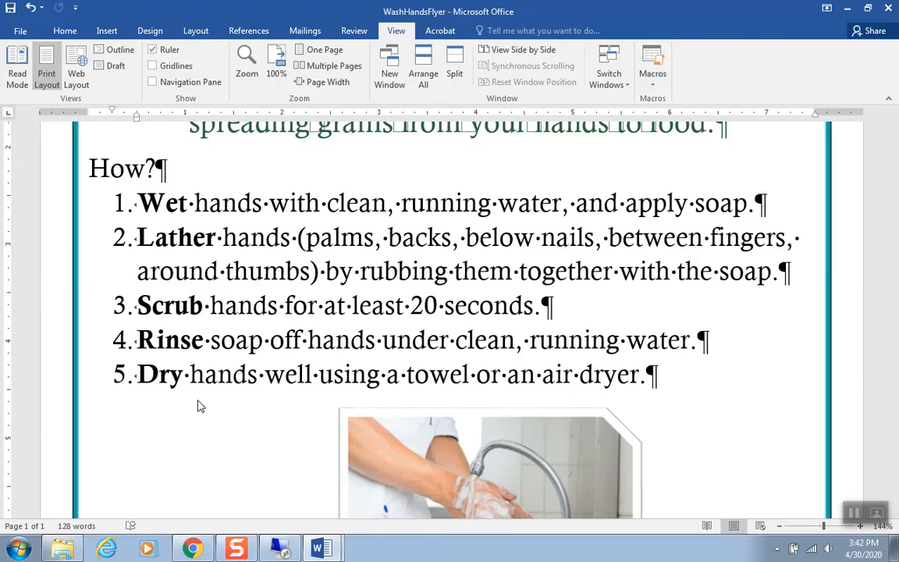
key(ctrl+v)
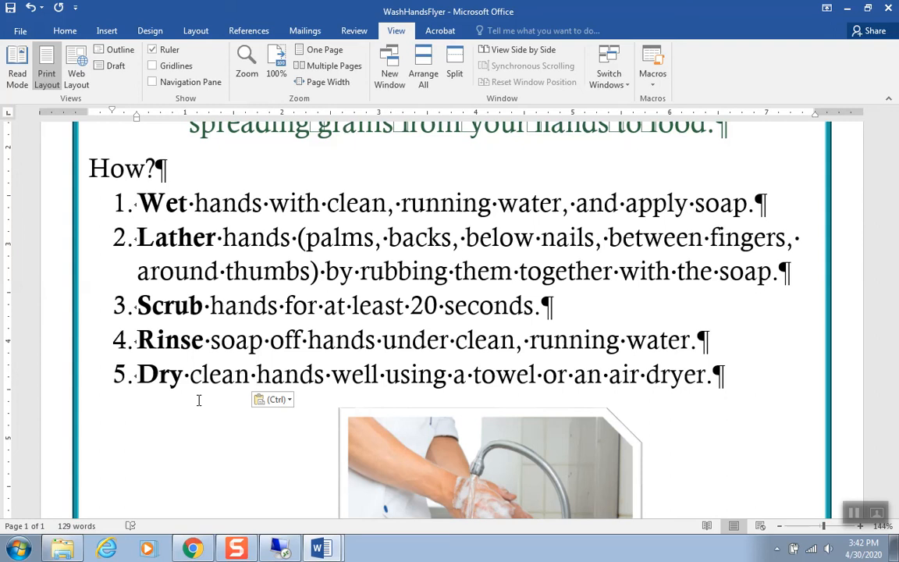
click(277, 399)
click(307, 439)
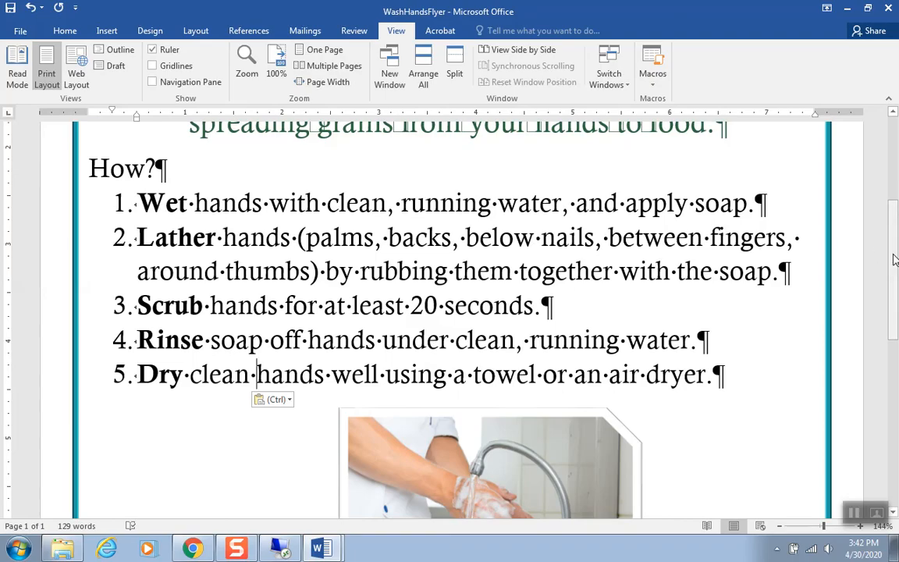
Move the bullet "Before, during, and after preparing food" to the start of the "When?" list and zoom to one page
drag(894, 260, 889, 403)
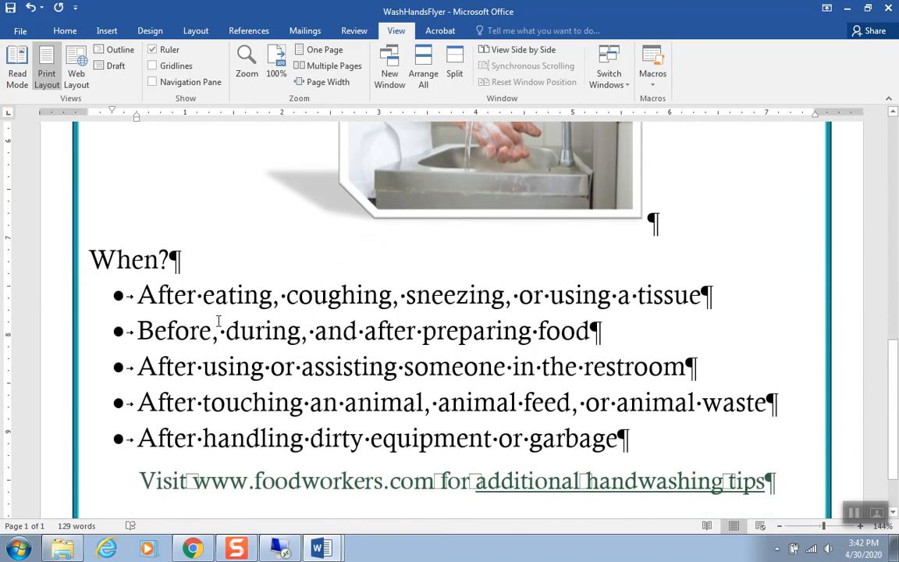
click(50, 336)
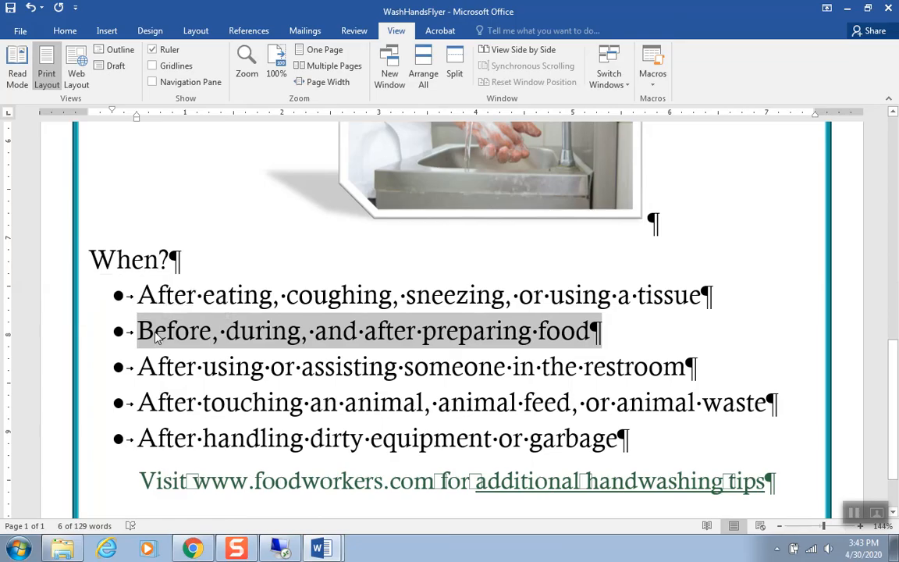
drag(153, 334, 140, 308)
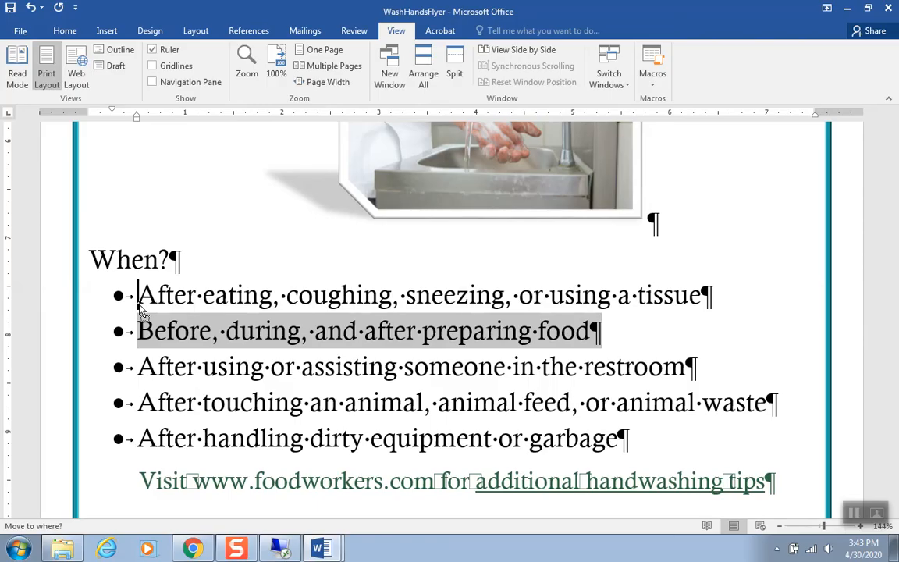
drag(140, 309, 140, 309)
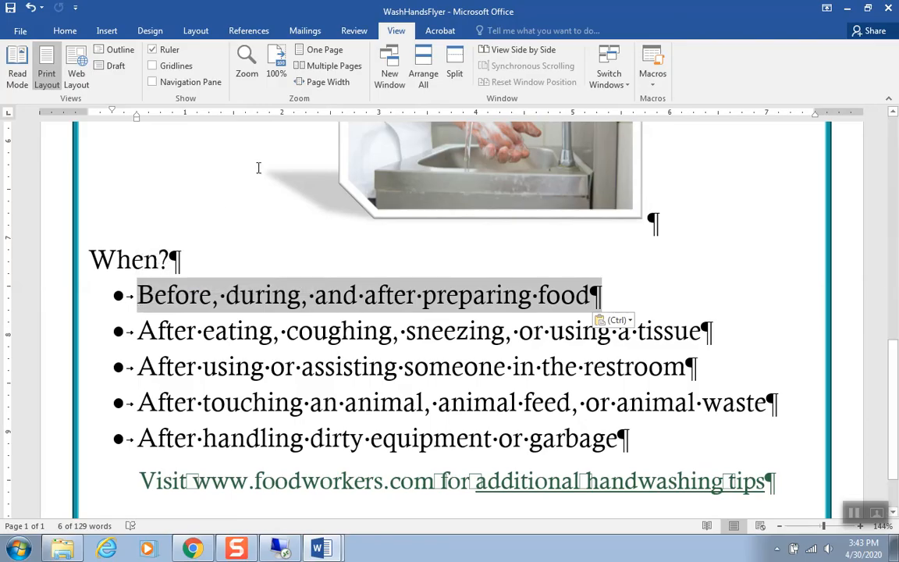
click(315, 55)
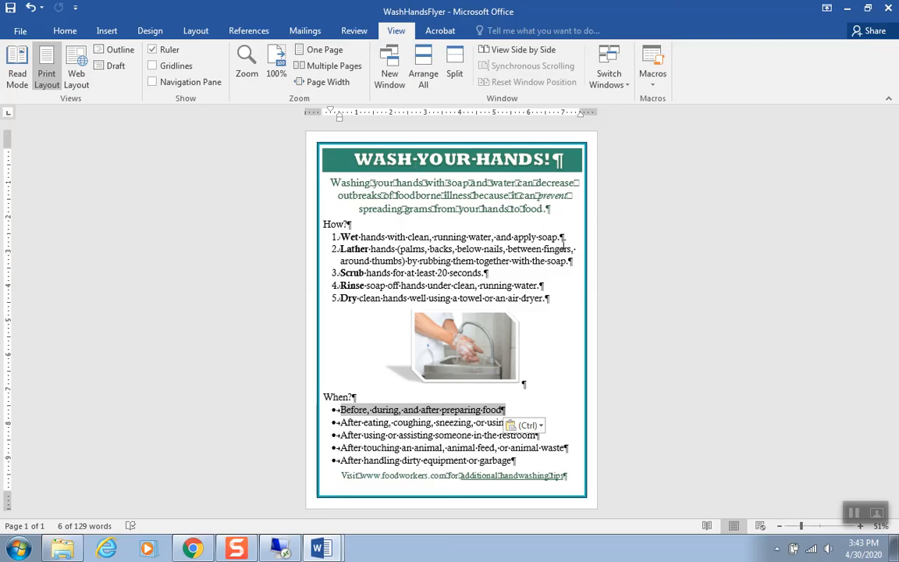
View the flyer in Read Mode and Web Layout, return to Print Layout and deselect the bullet text
click(706, 525)
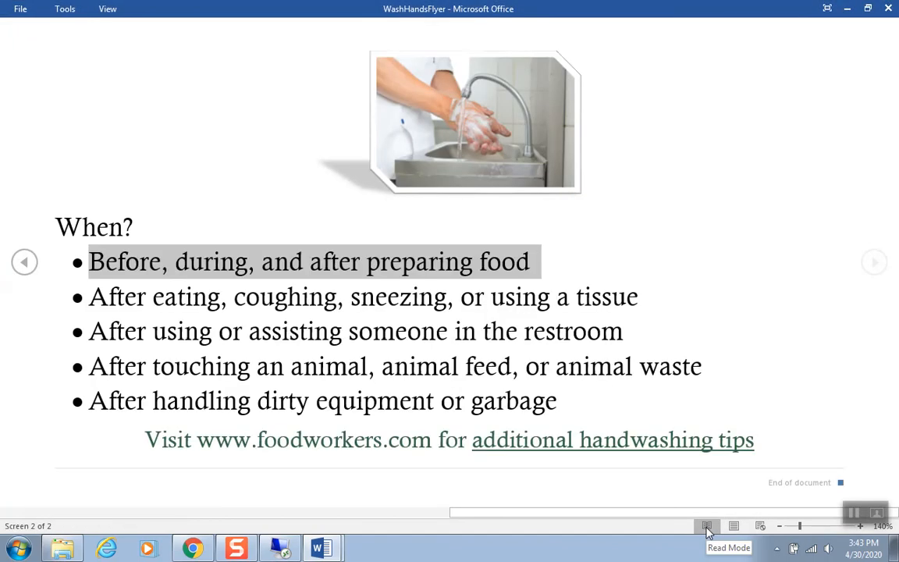
click(760, 529)
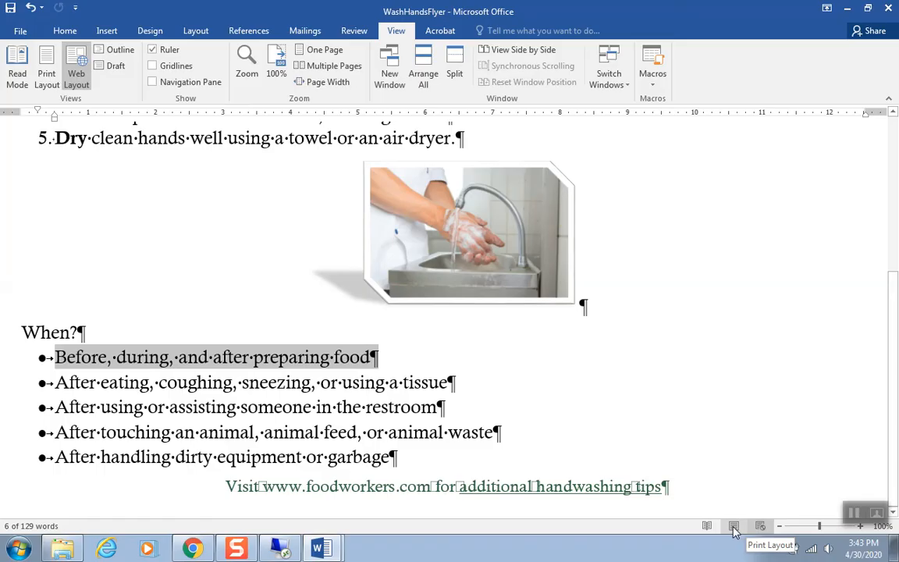
click(734, 528)
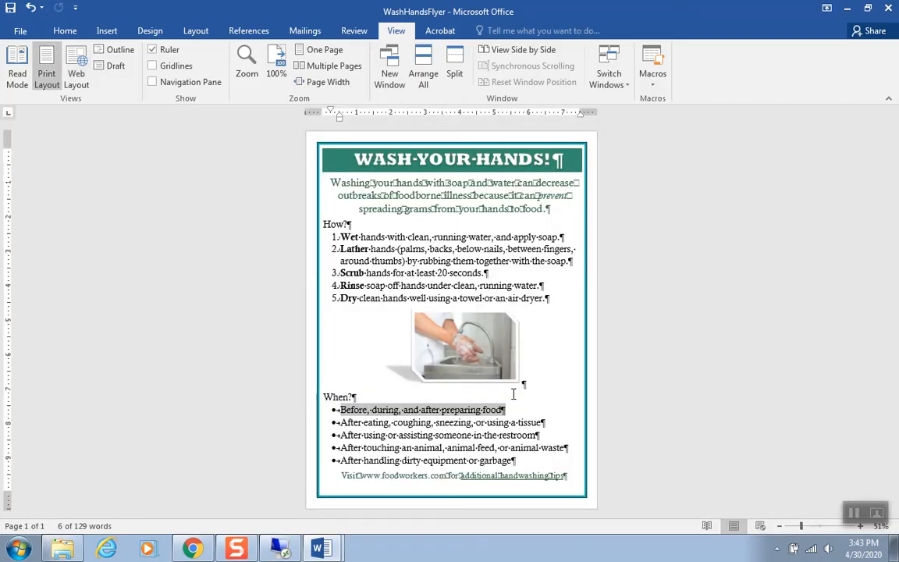
click(350, 328)
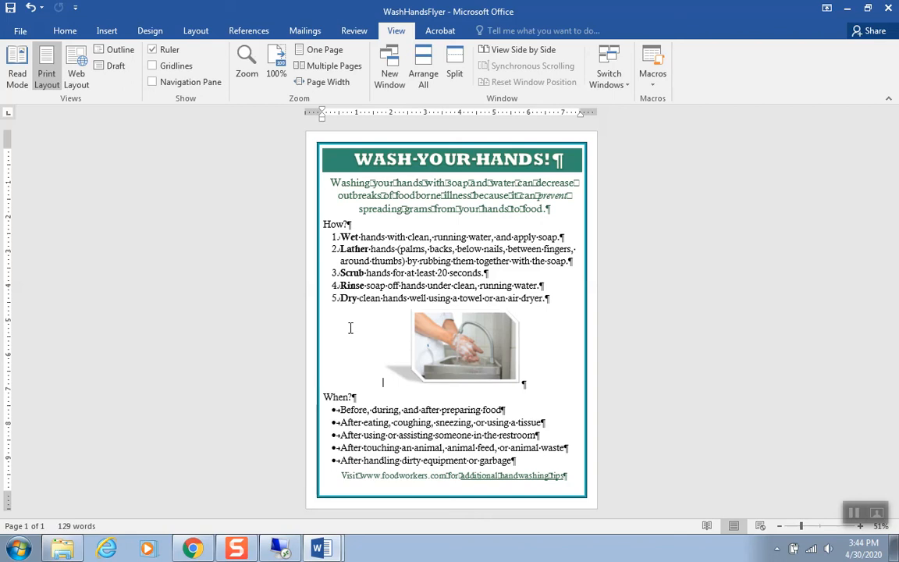
Check the flyer's print preview and return to the document without printing
click(21, 33)
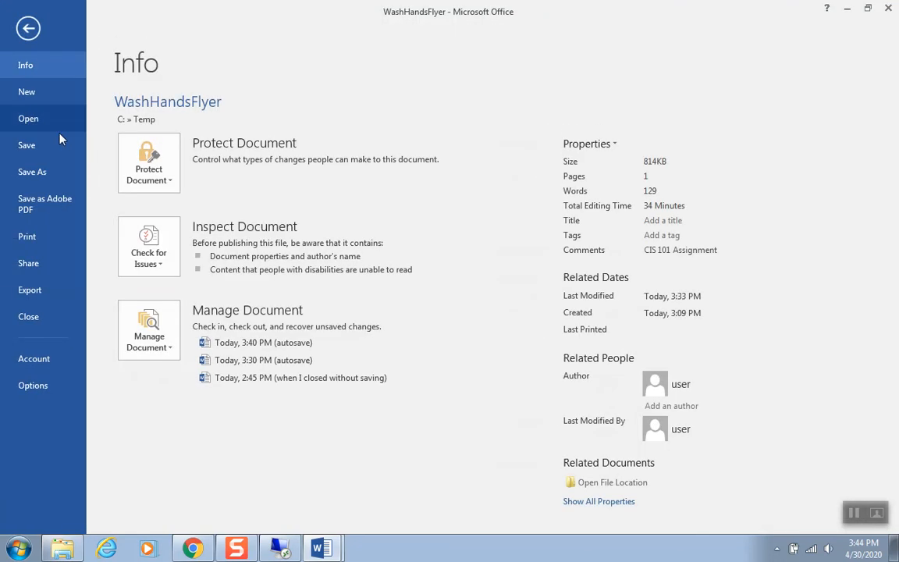
click(41, 242)
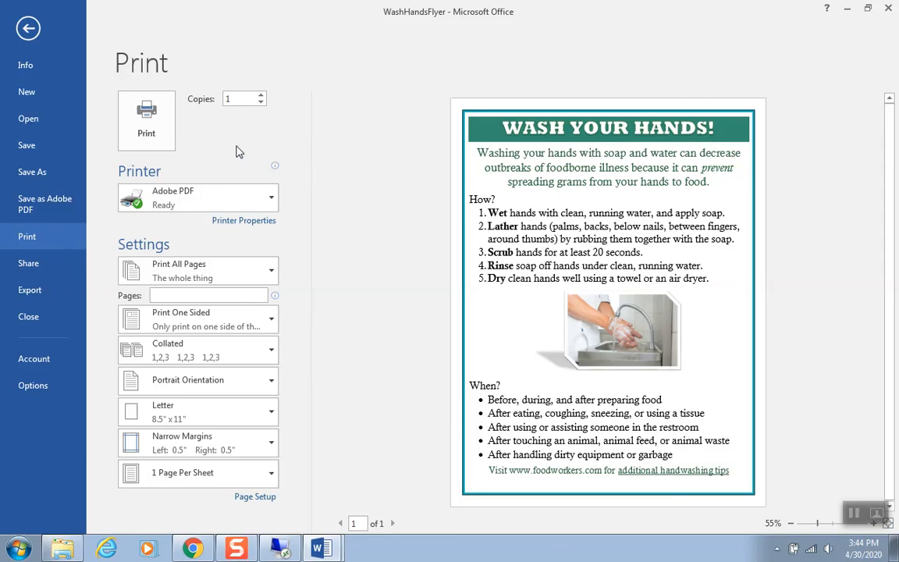
click(27, 30)
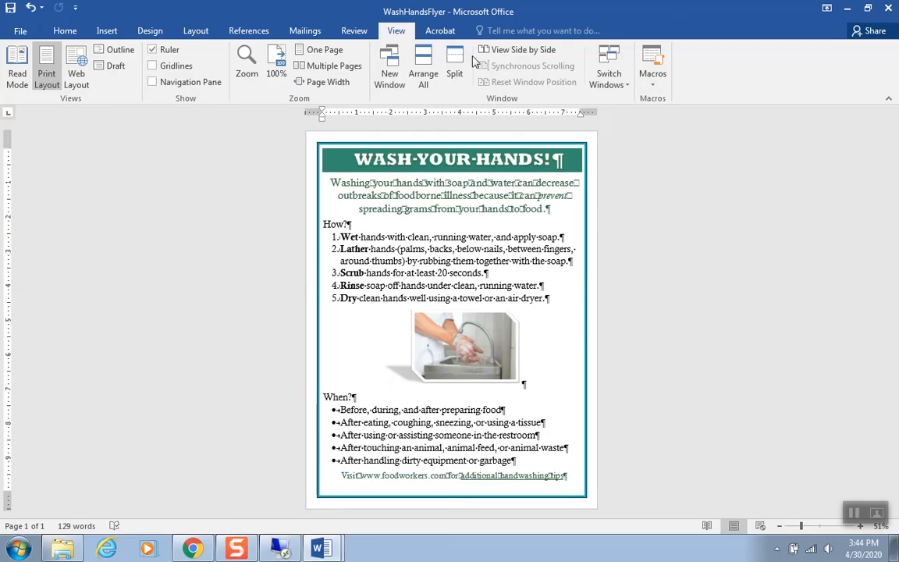
Look up help on "margins", open the "Change margins - Word" article and close the help window
click(508, 32)
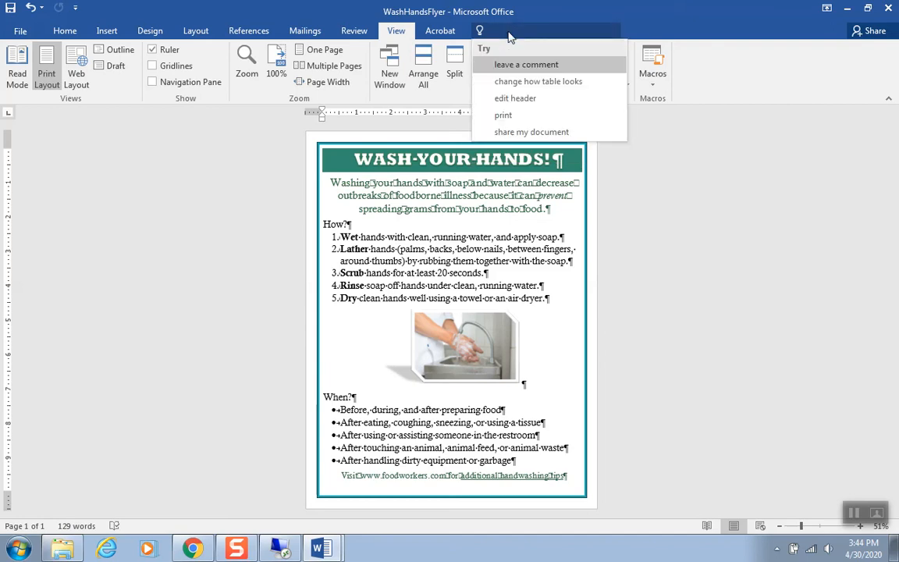
text(margi)
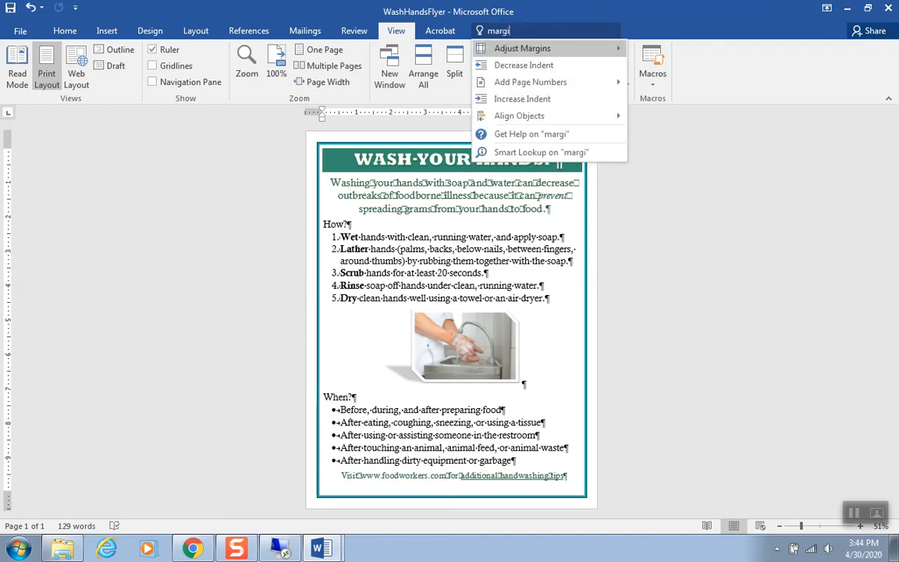
text(ns)
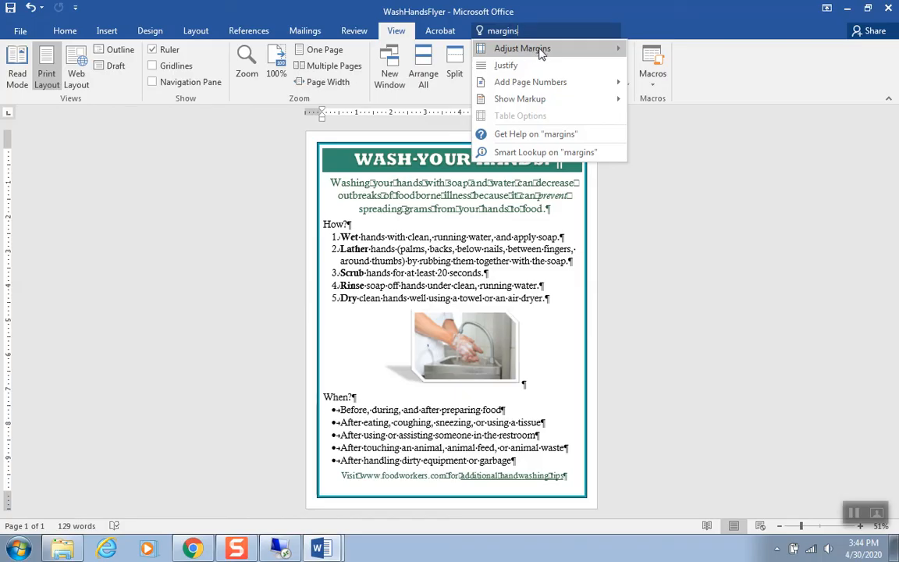
mouse_move(581, 53)
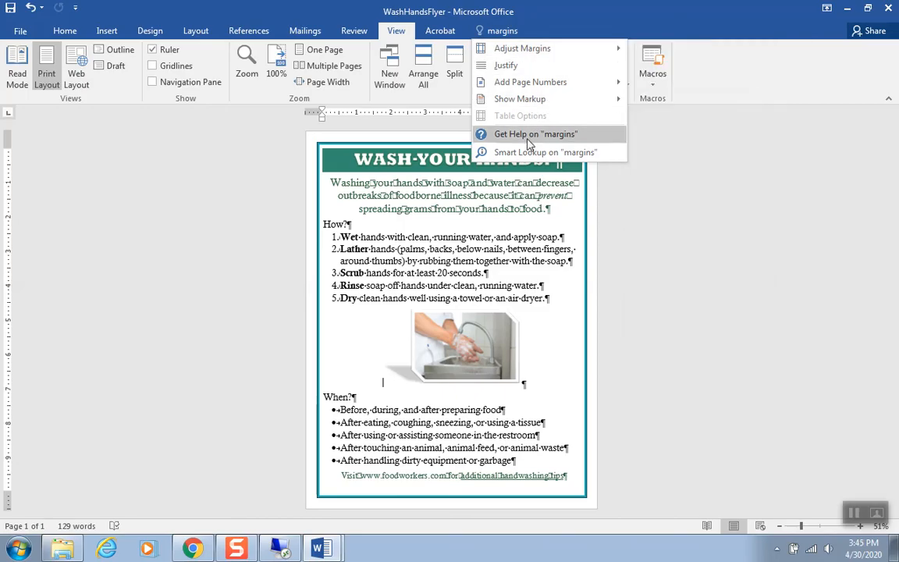
click(527, 134)
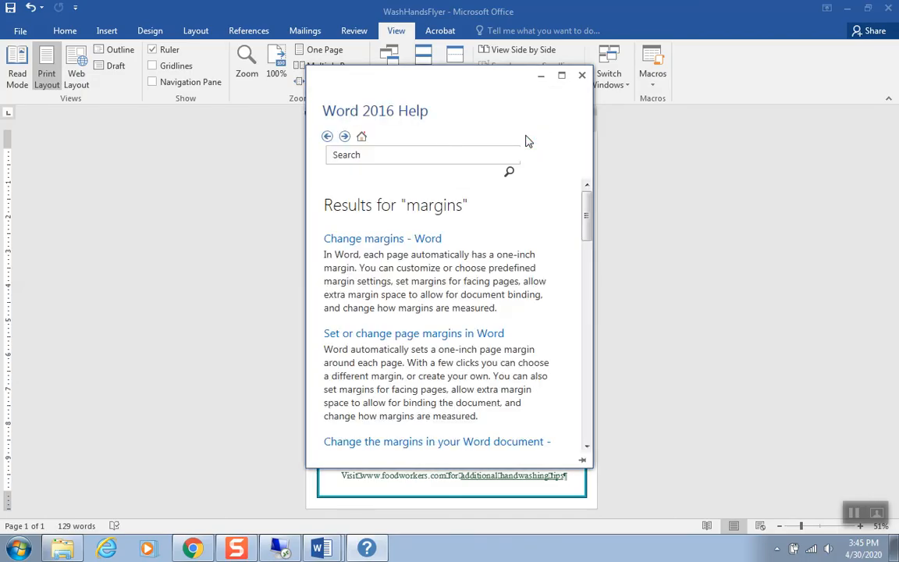
click(400, 240)
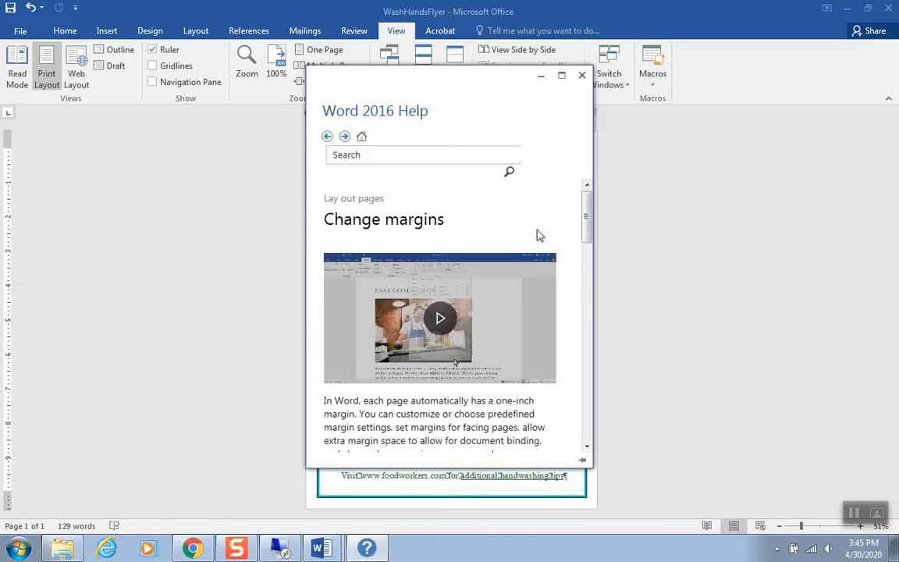
mouse_move(587, 222)
mouse_down()
mouse_move(588, 242)
mouse_move(587, 223)
mouse_up()
click(584, 79)
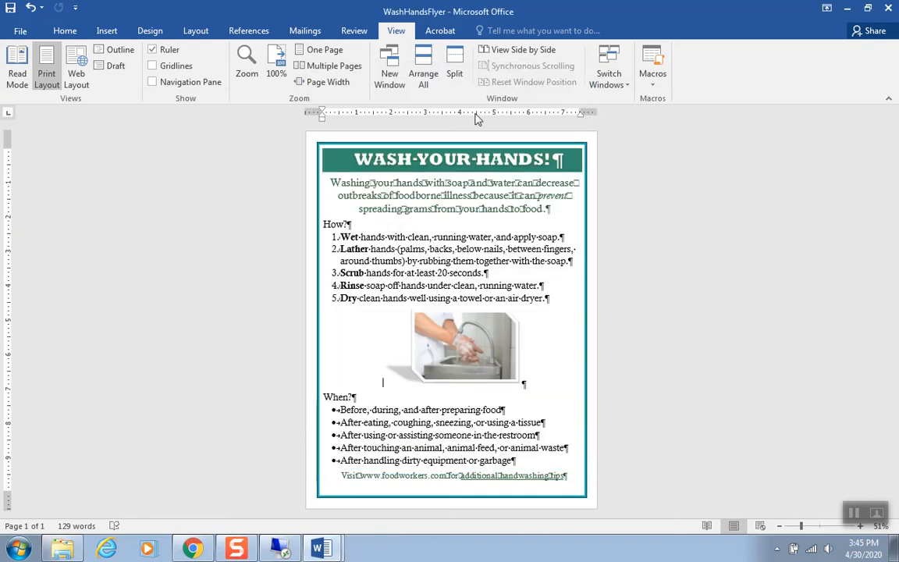
Save the WashHandsFlyer document and close it
click(11, 7)
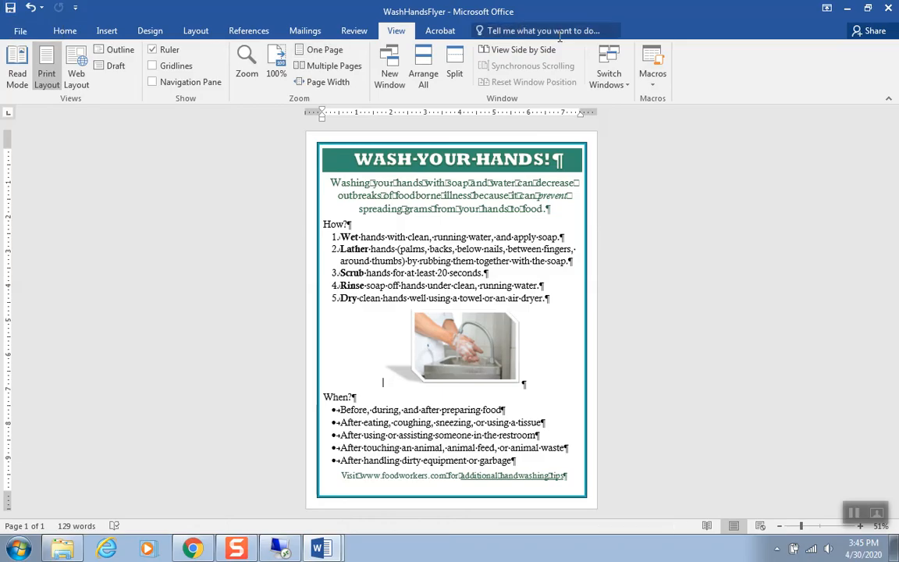
click(886, 12)
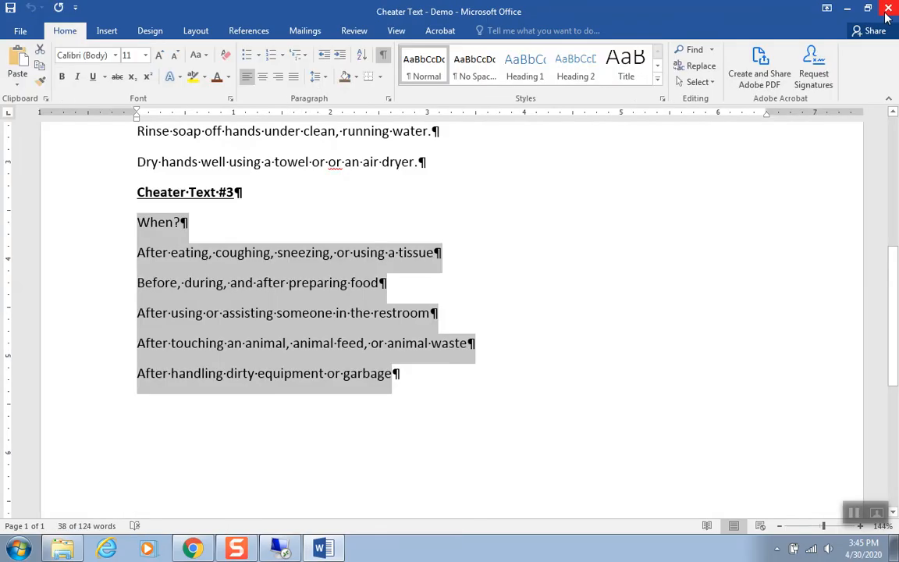